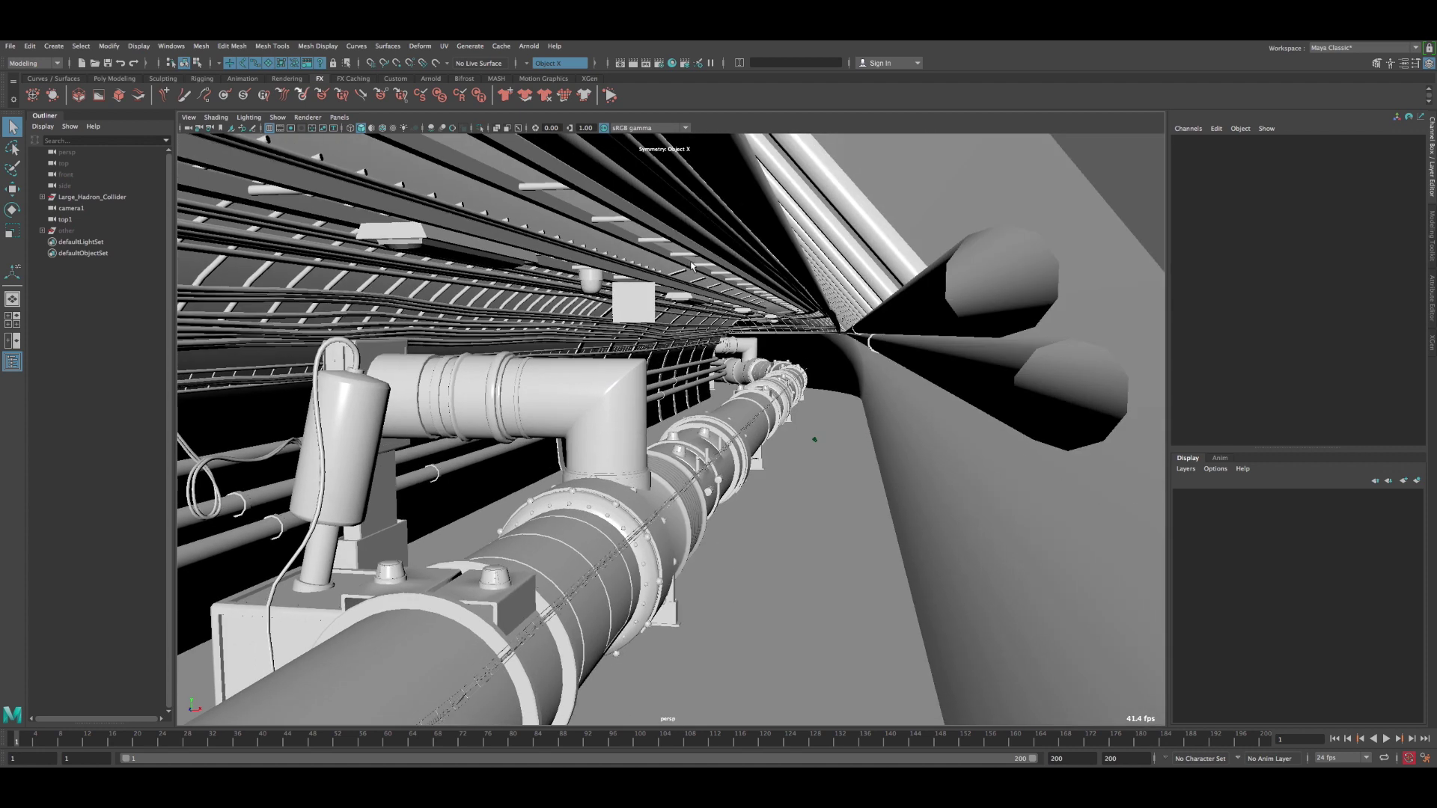
- Select the ceiling light fixture, frame it, and orbit to view it from below
left_click(671, 250)
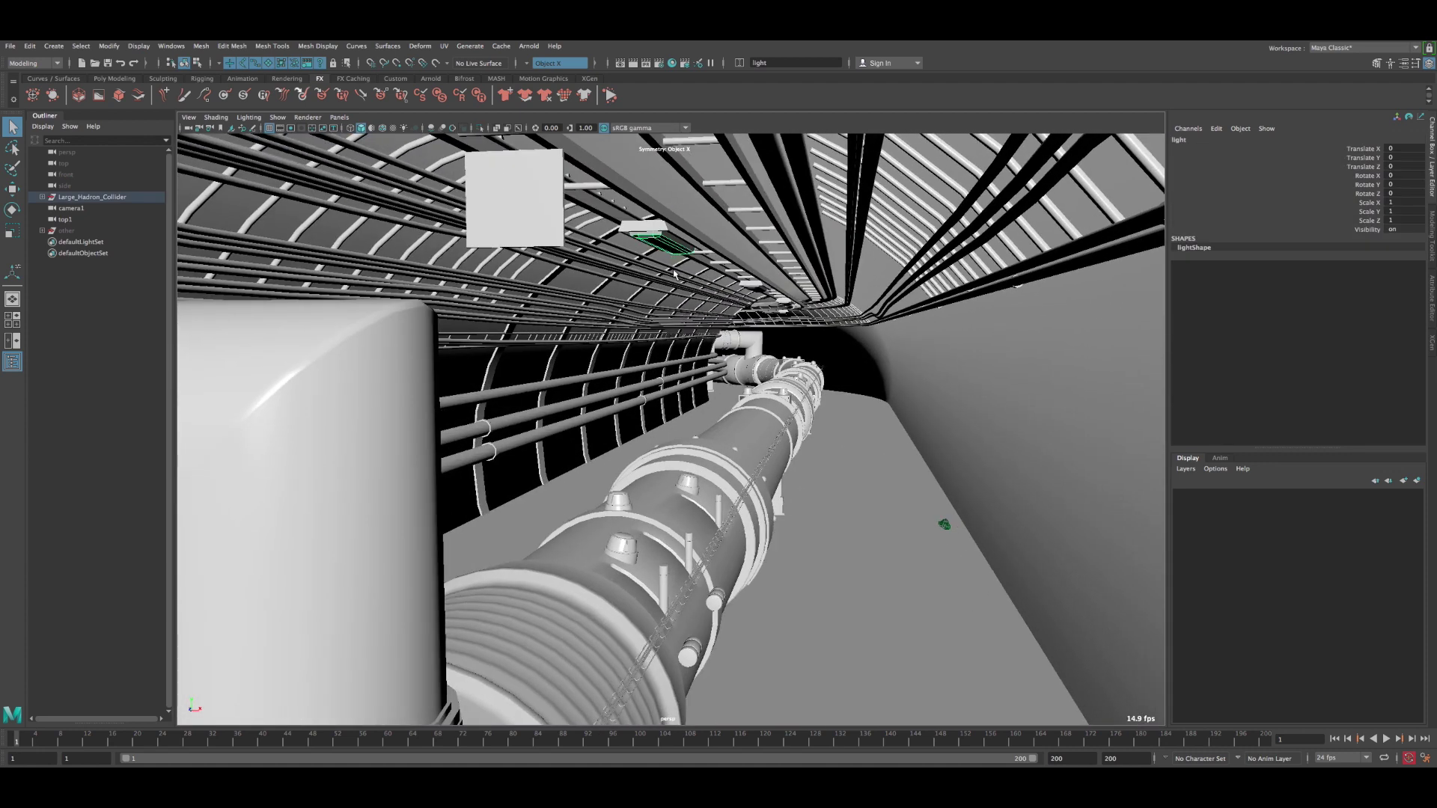
key("f")
left_click_drag(653, 327, 600, 316, "alt")
right_click_drag(600, 315, 614, 343, "alt")
right_click_drag(653, 392, 584, 357, "alt")
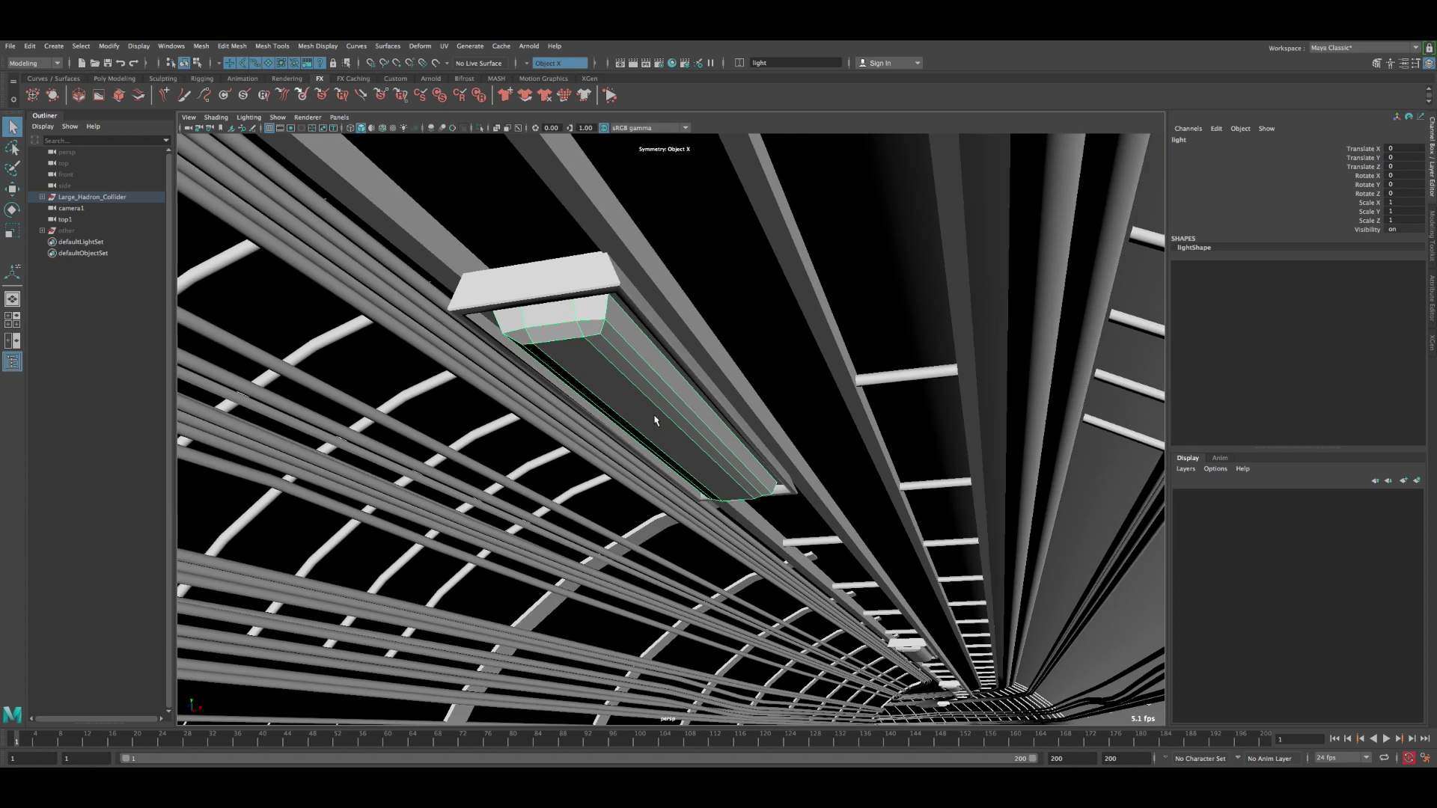
left_click_drag(658, 417, 644, 433, "alt")
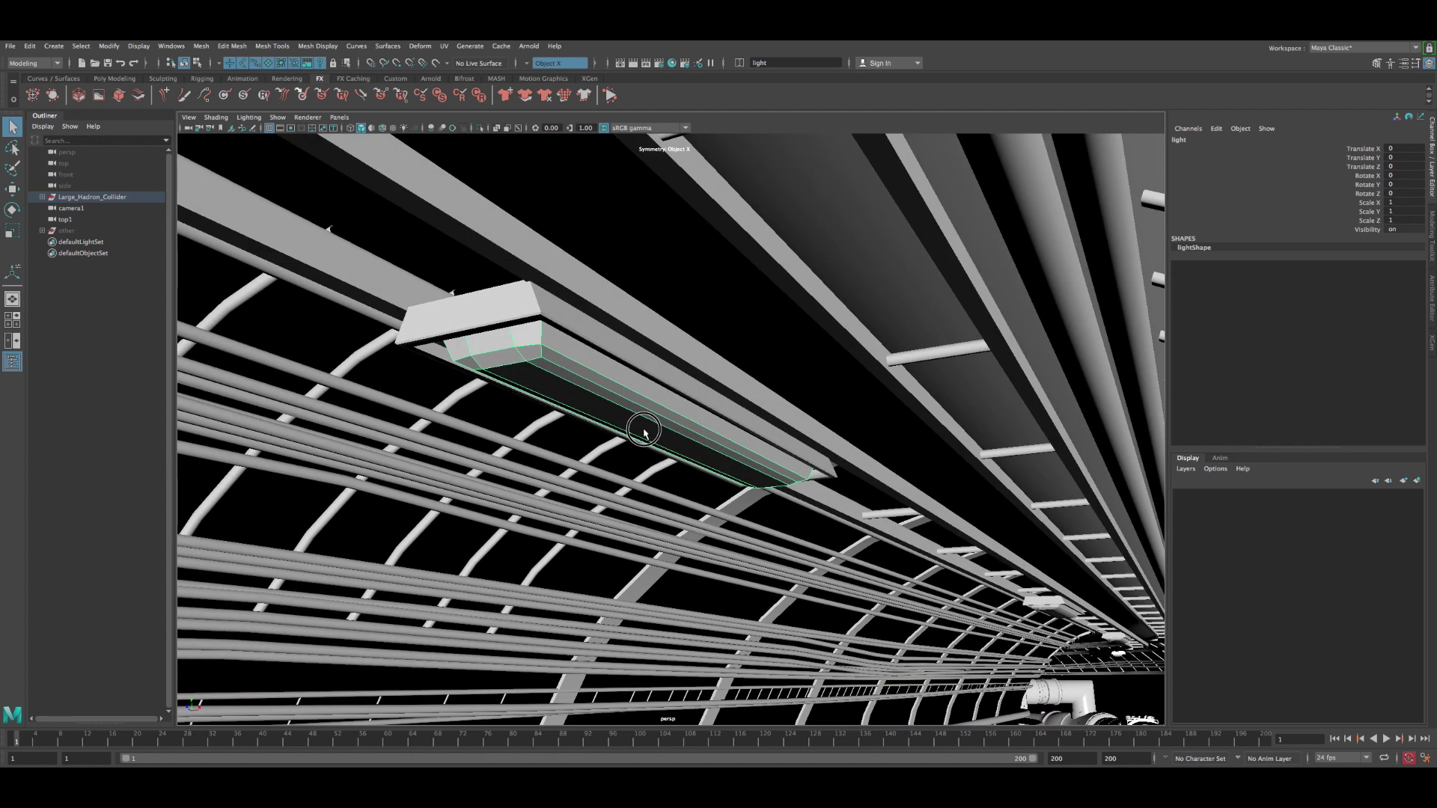
key("w")
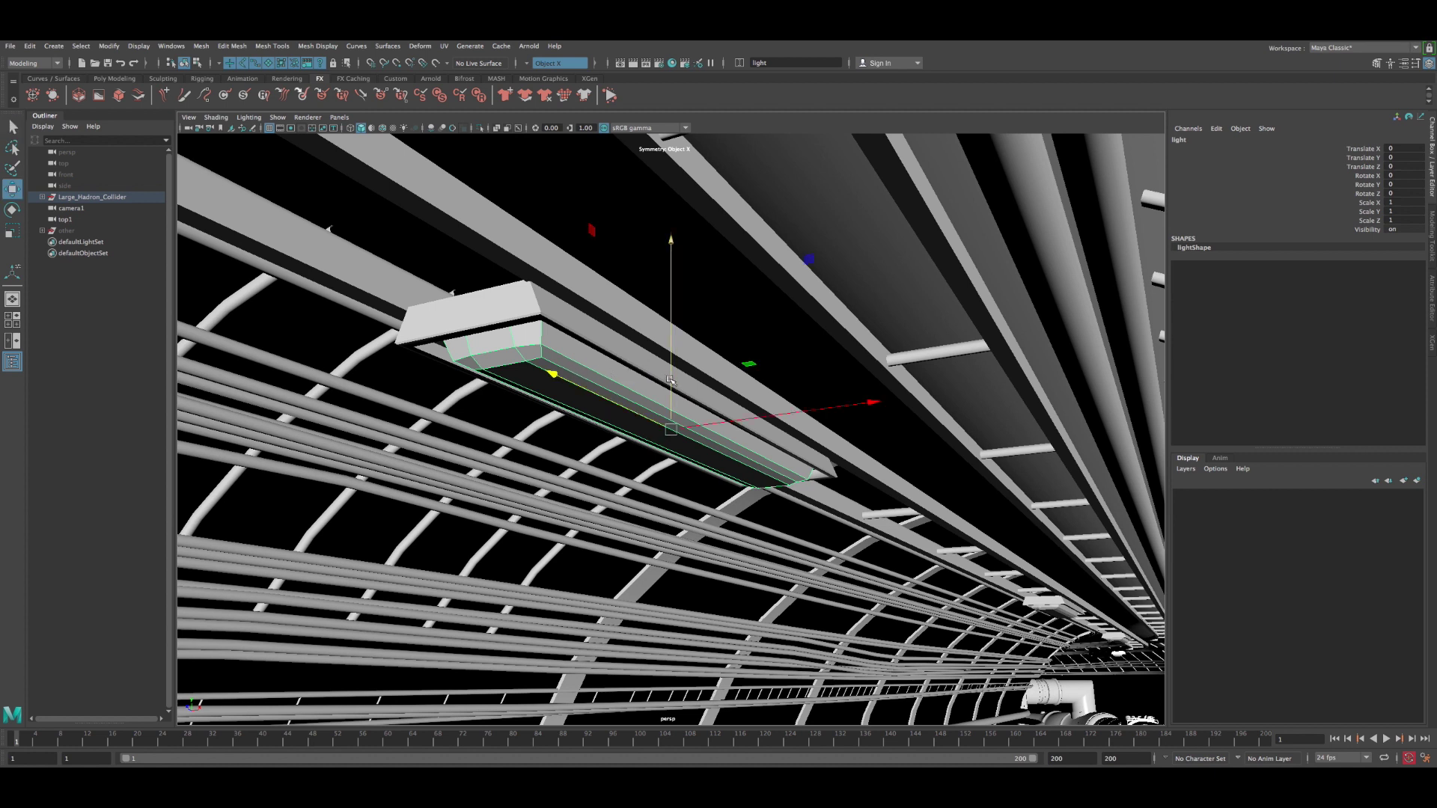
left_click_drag(658, 378, 584, 290, "alt")
- Isolate the light fixture and delete its top face
left_click(480, 128)
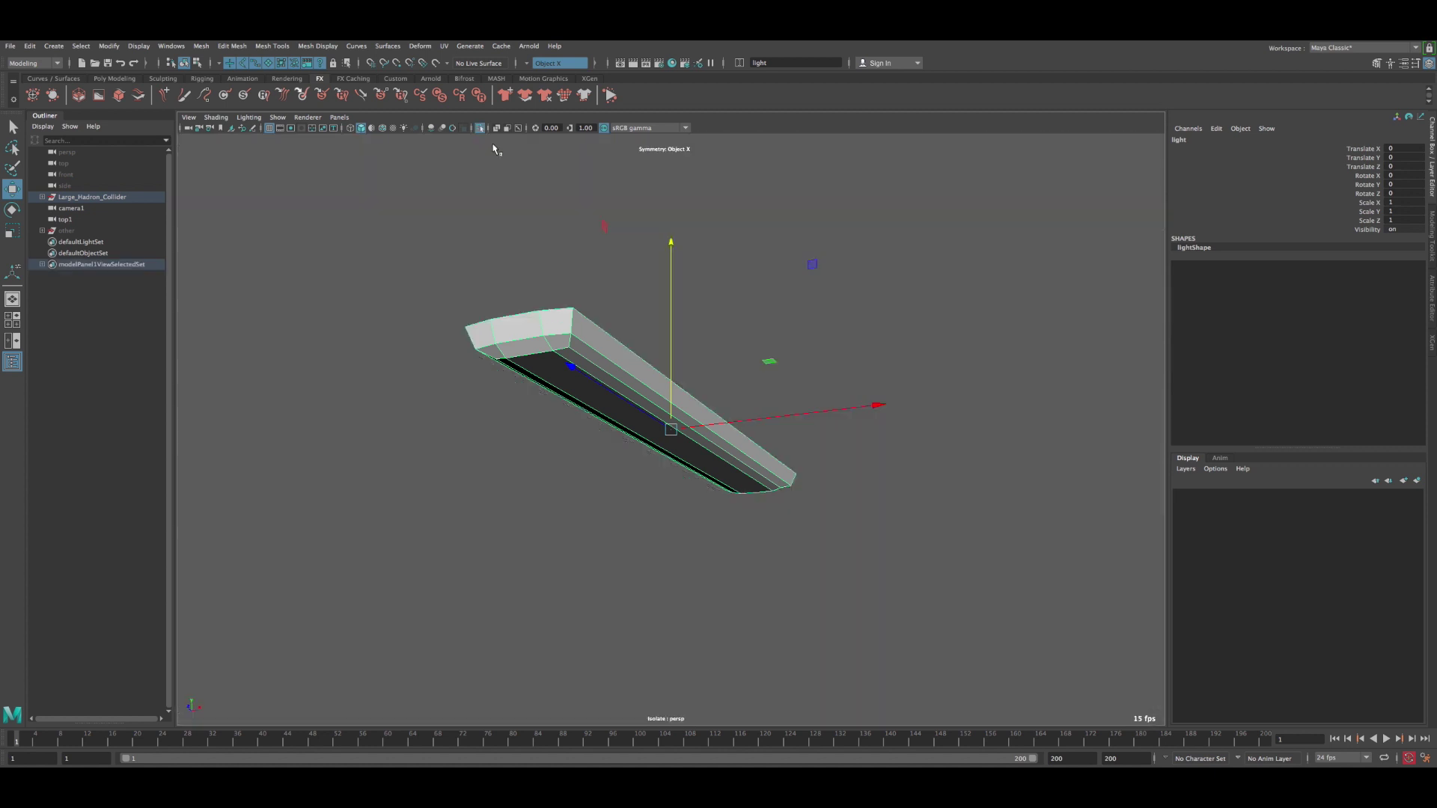
left_click_drag(493, 150, 594, 359, "alt")
scroll(593, 359, "up", 5)
key("q")
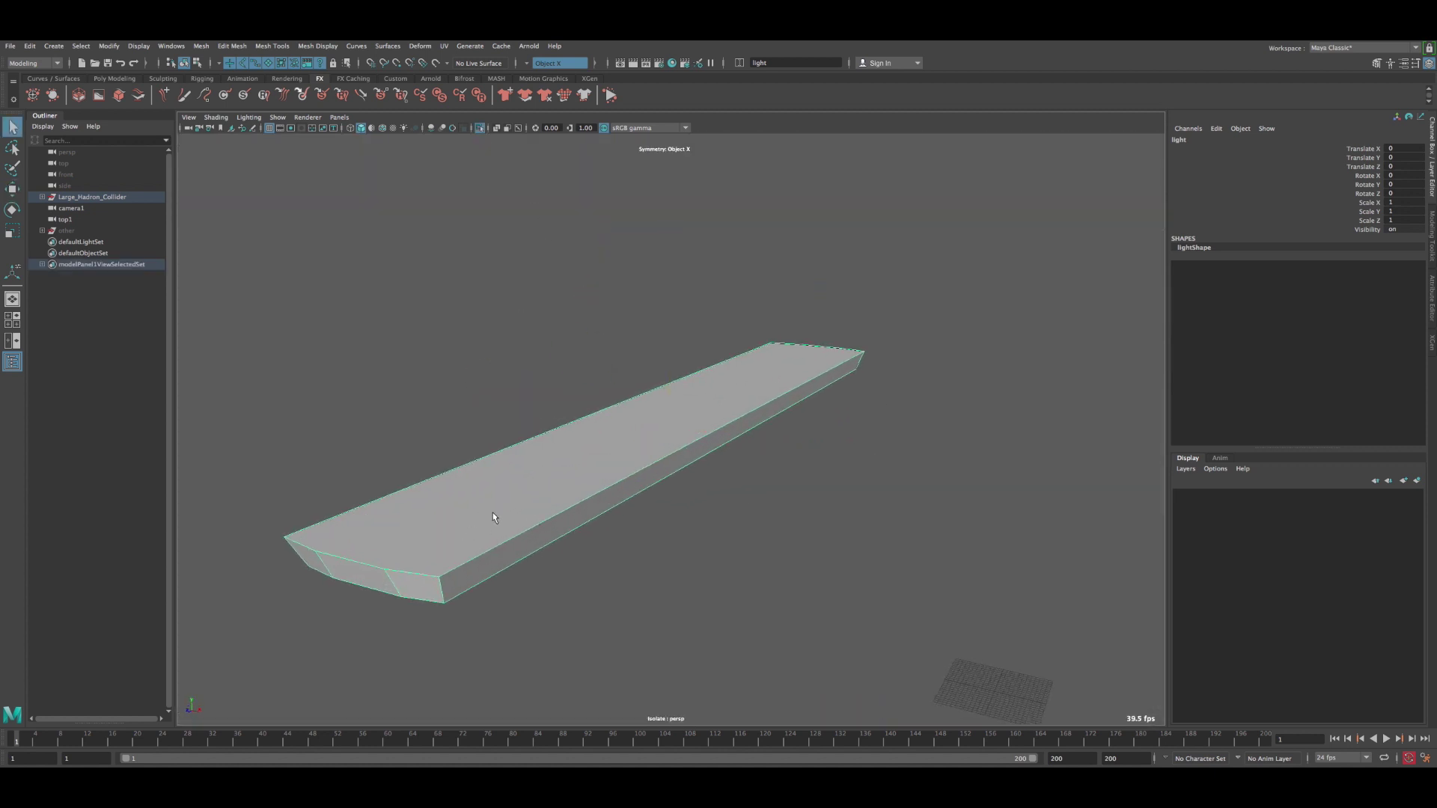
left_click_drag(492, 517, 603, 459, "alt")
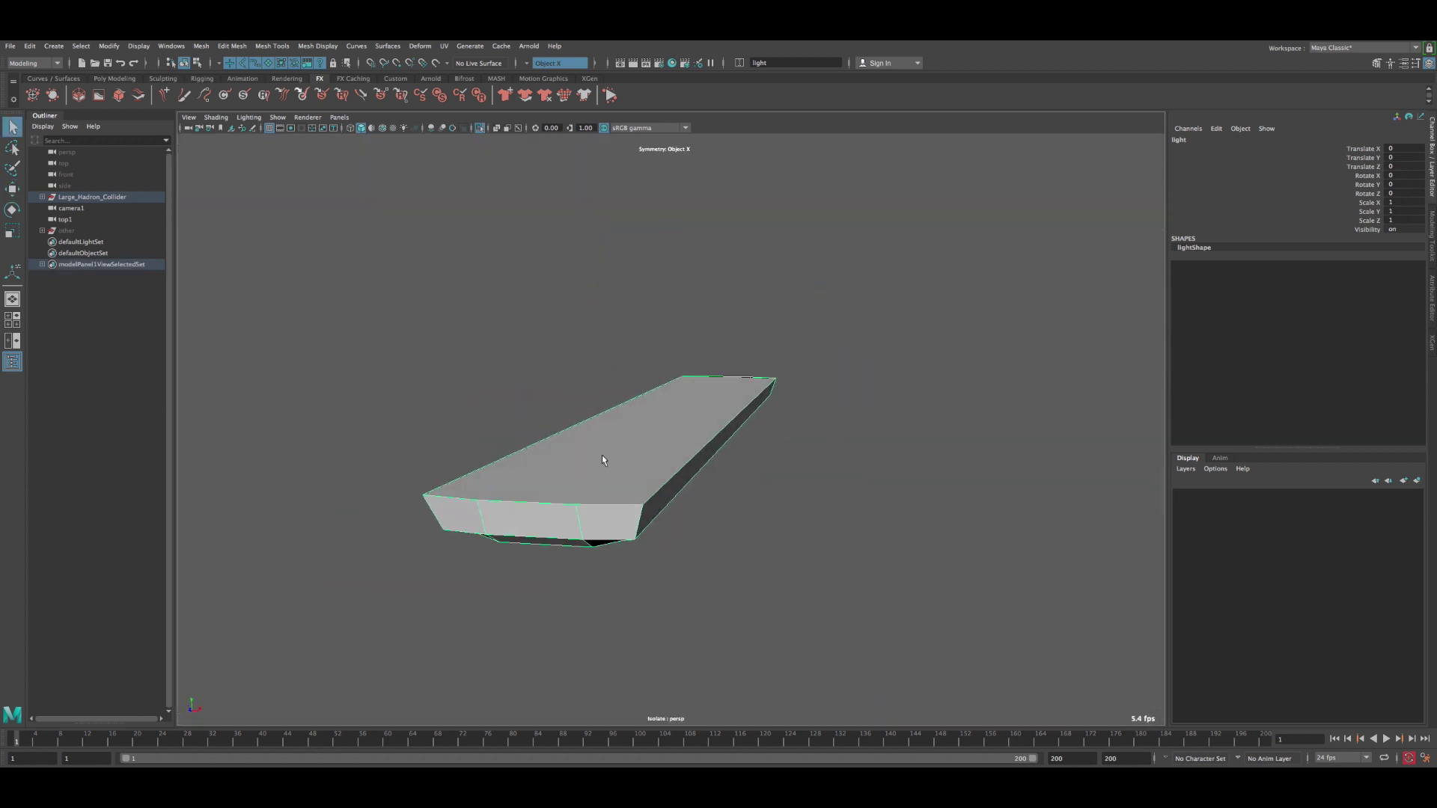
right_click_drag(603, 460, 610, 470)
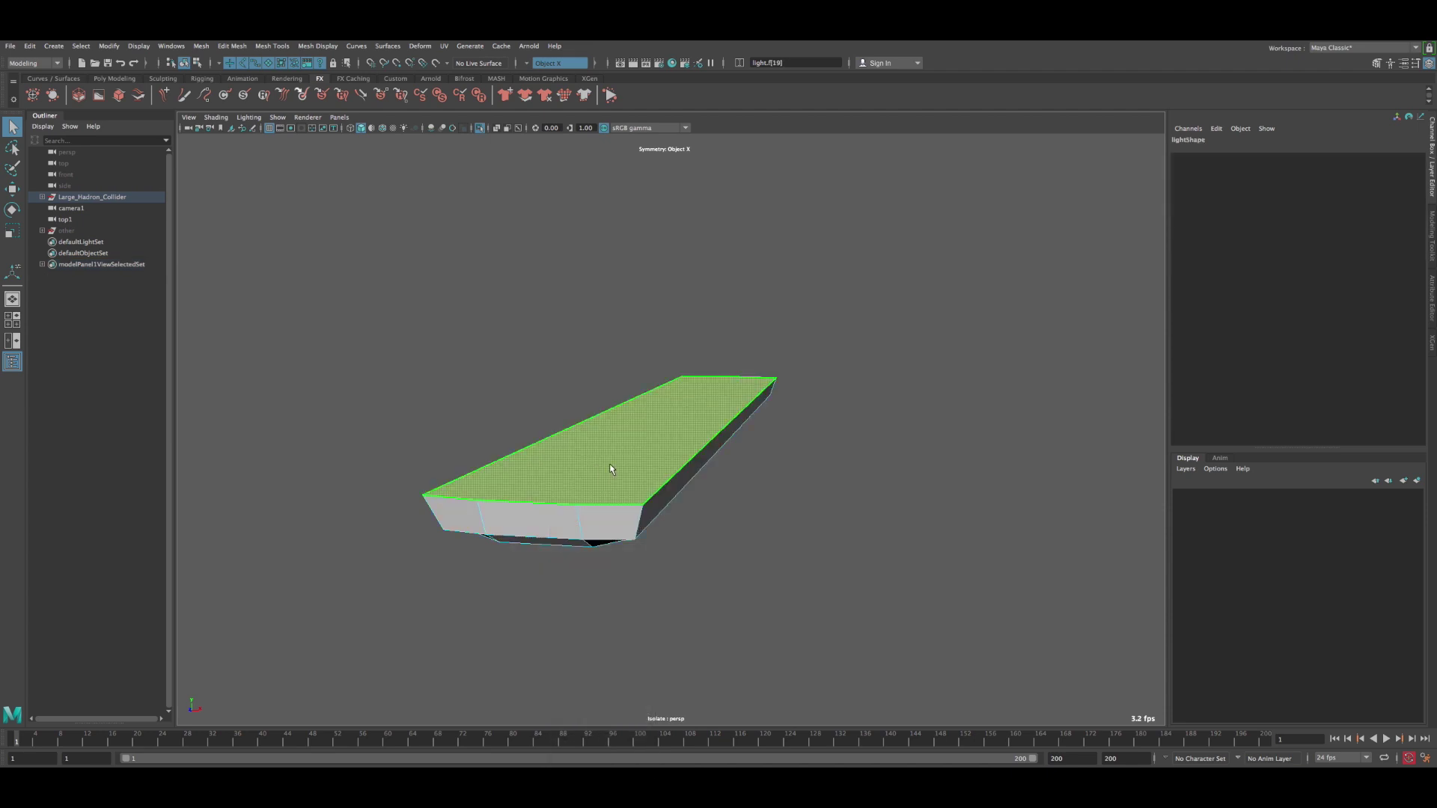
key("Delete")
- Cap the opened top of the fixture with Mesh > Fill Hole
left_click_drag(644, 459, 622, 452, "alt")
right_click_drag(631, 439, 634, 443)
left_click(201, 46)
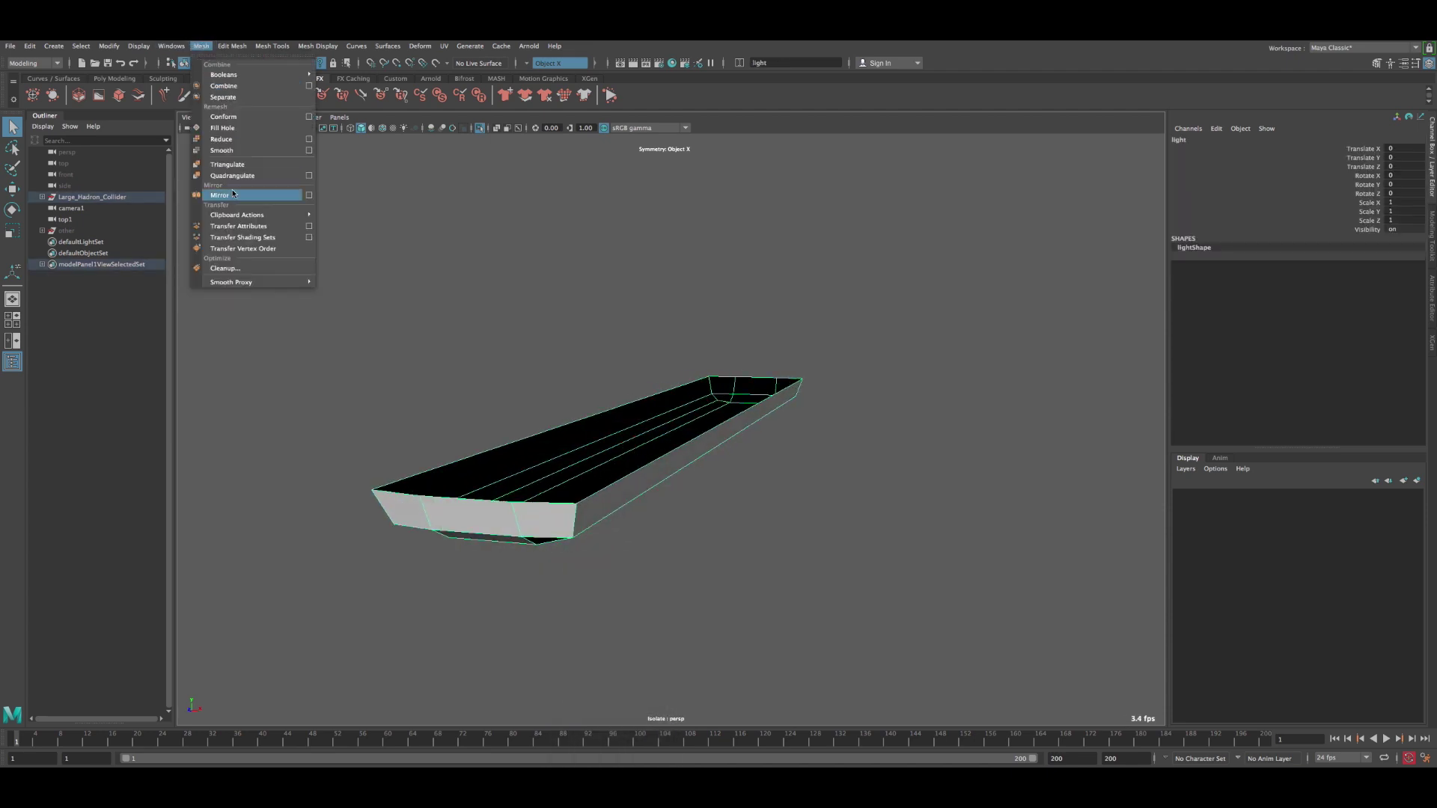
left_click(223, 128)
left_click_drag(593, 384, 581, 440, "alt")
right_click_drag(581, 442, 637, 435)
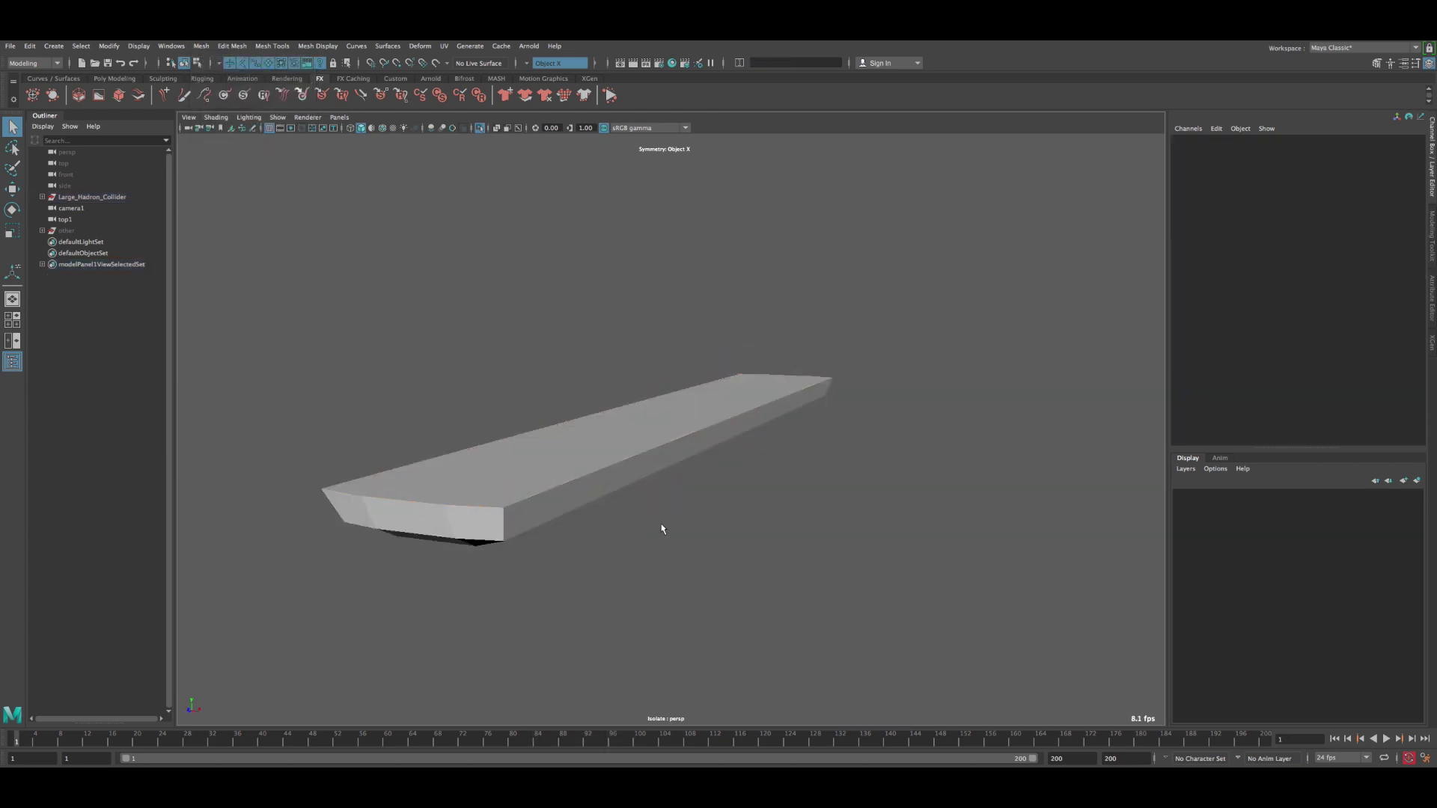
left_click_drag(662, 529, 461, 456, "alt")
- Select the whole fixture and delete its construction history
left_click(504, 440)
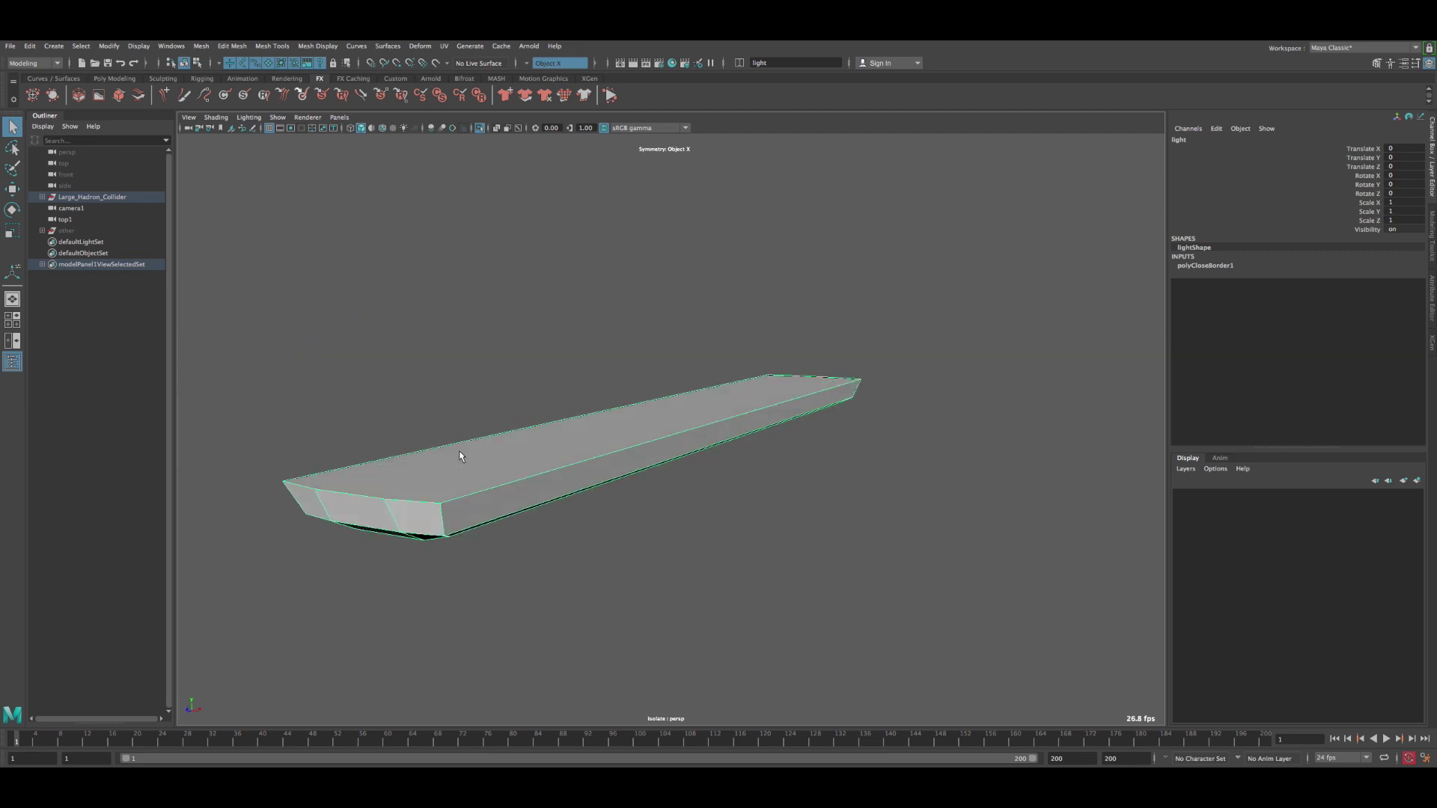
left_click_drag(613, 455, 467, 431, "alt")
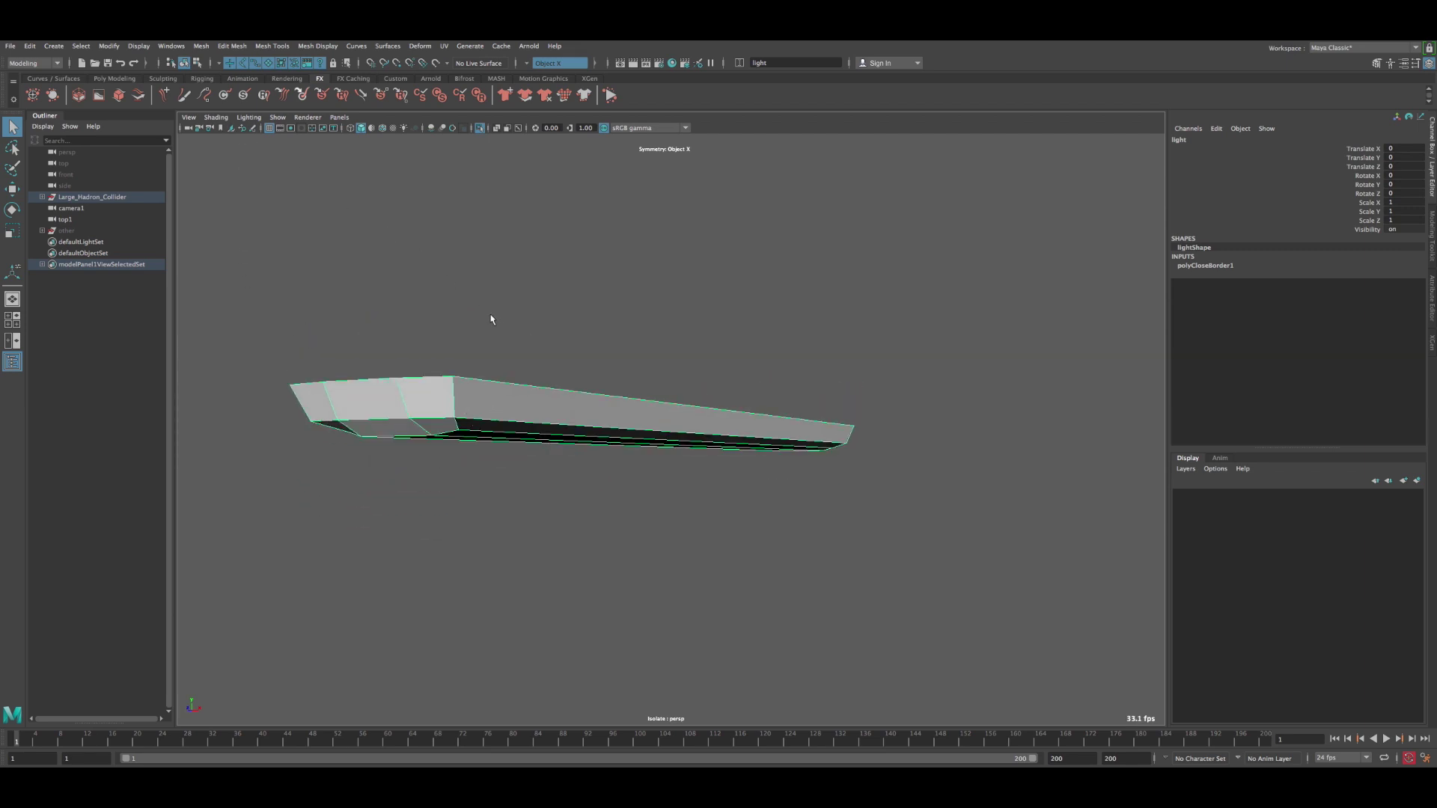
left_click_drag(491, 317, 472, 310, "alt")
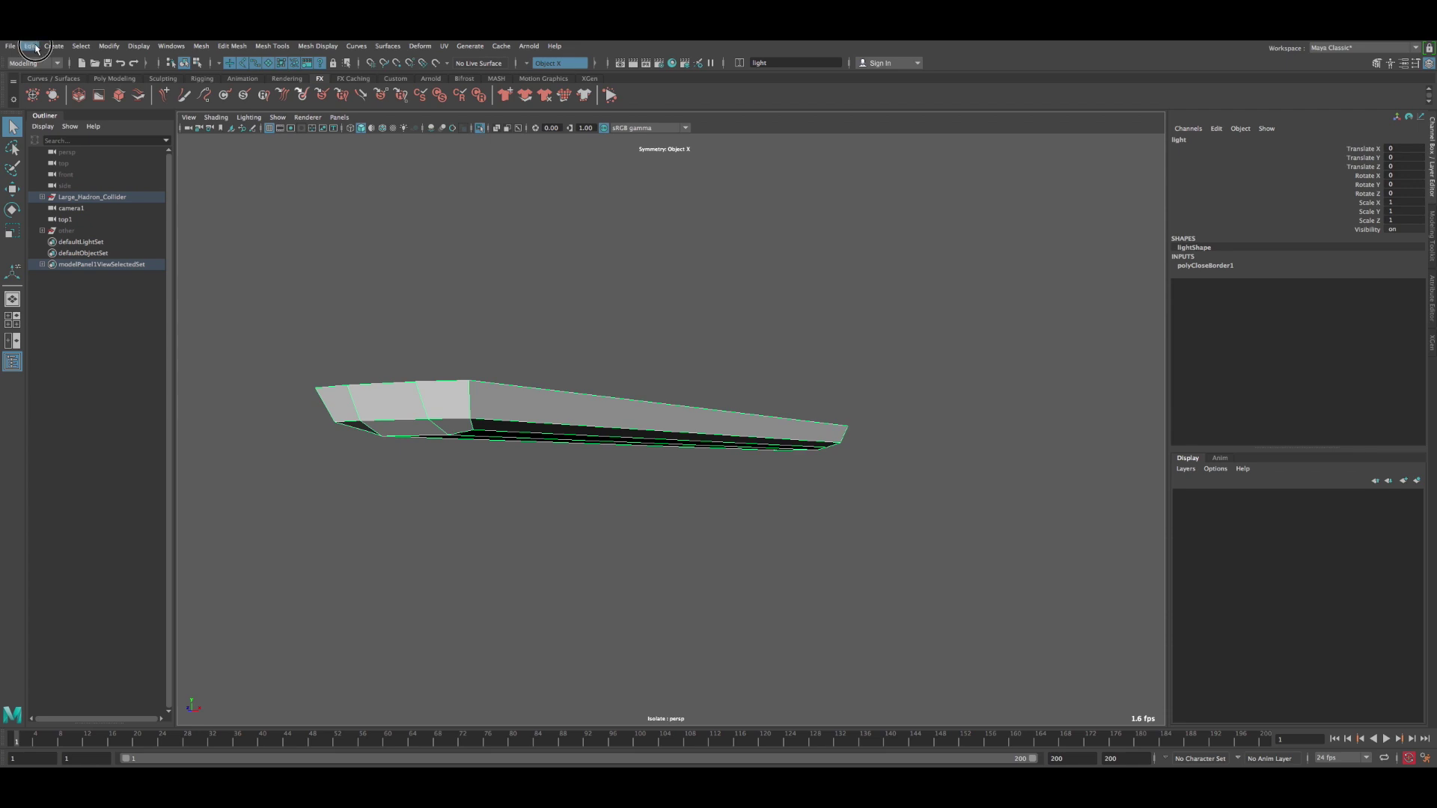
left_click(30, 45)
mouse_move(74, 178)
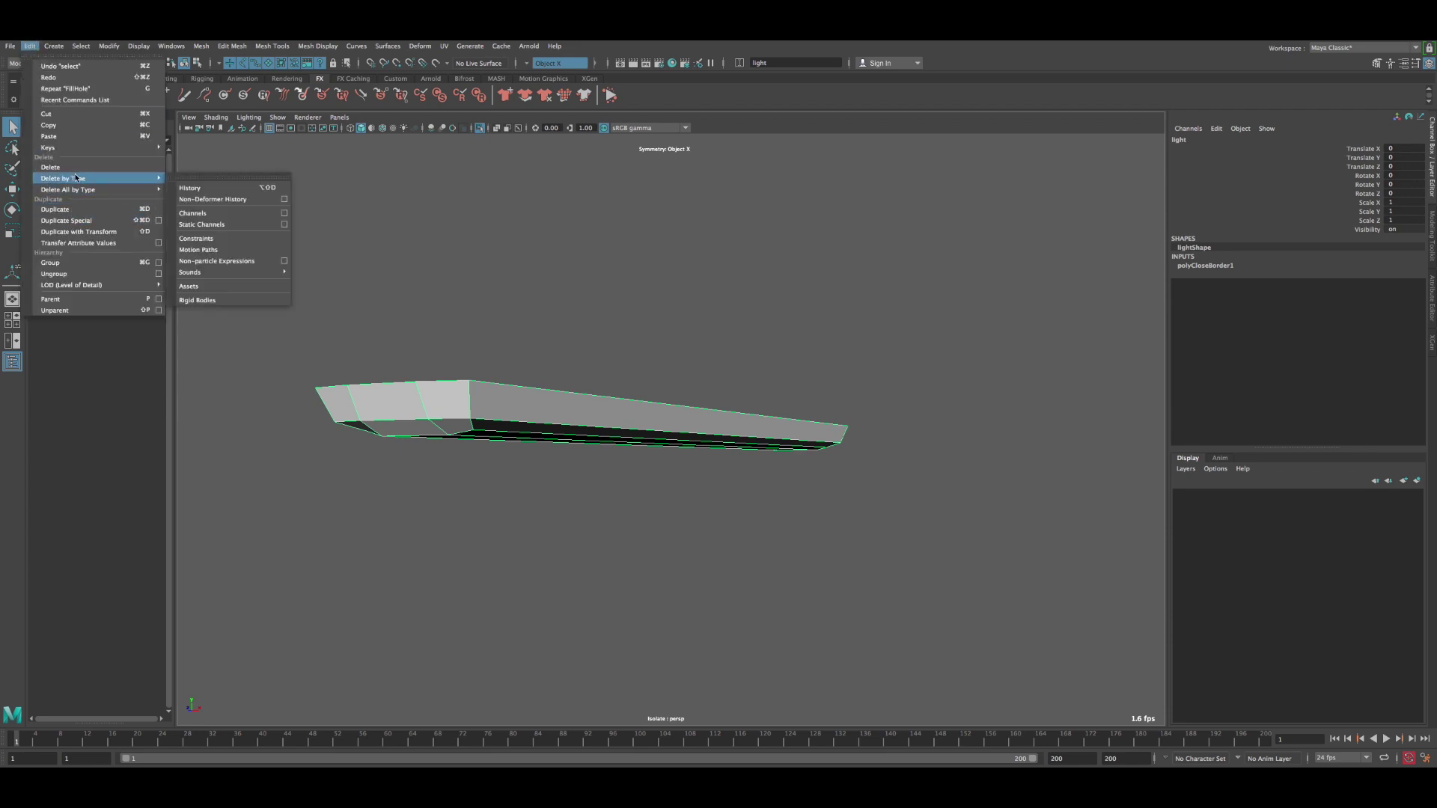
left_click(206, 182)
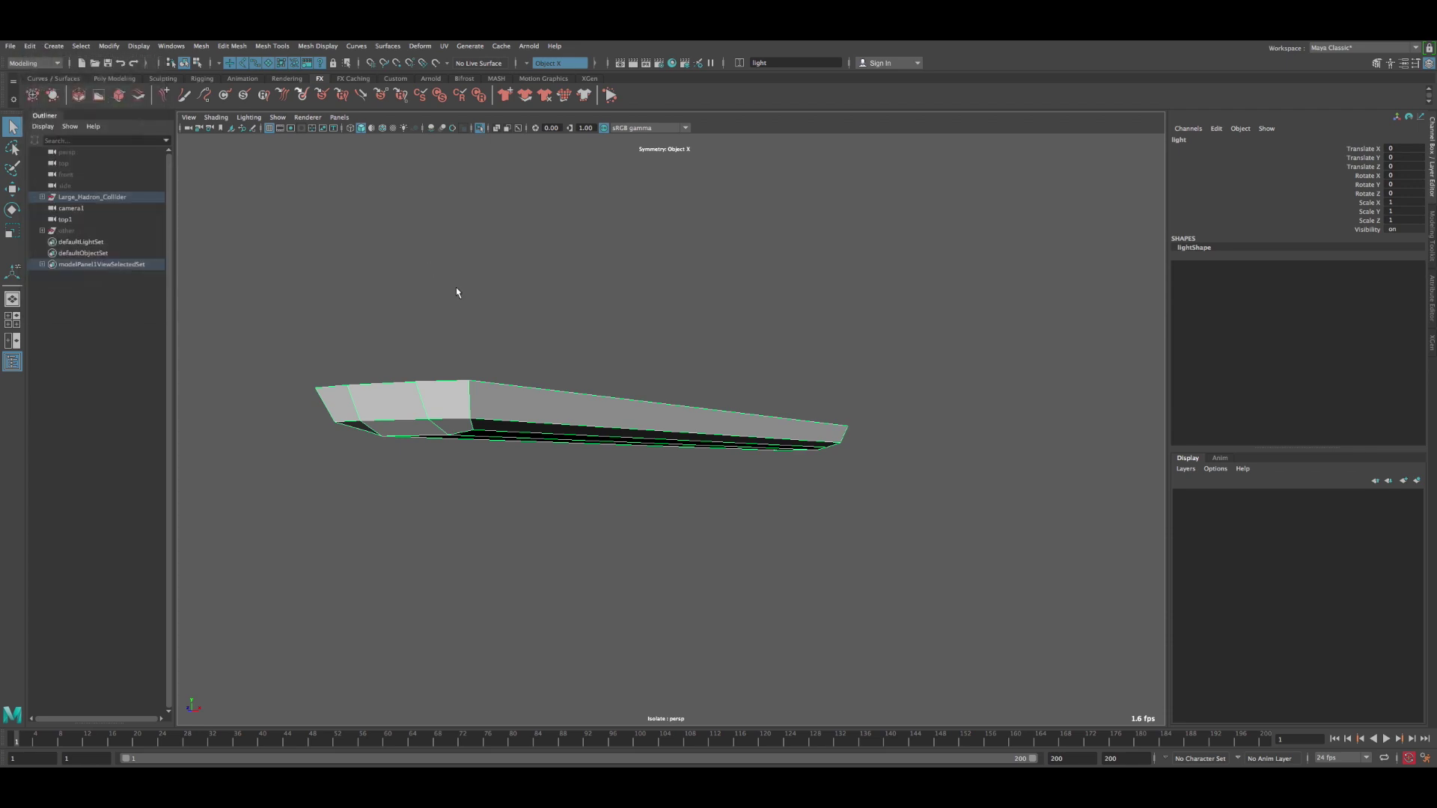
- Exit isolate select to bring back the full tunnel scene
left_click(480, 127)
mouse_move(522, 383)
left_mouse_down("alt")
mouse_move(500, 385)
mouse_move(526, 381)
left_mouse_up("alt")
key("space")
key("space")
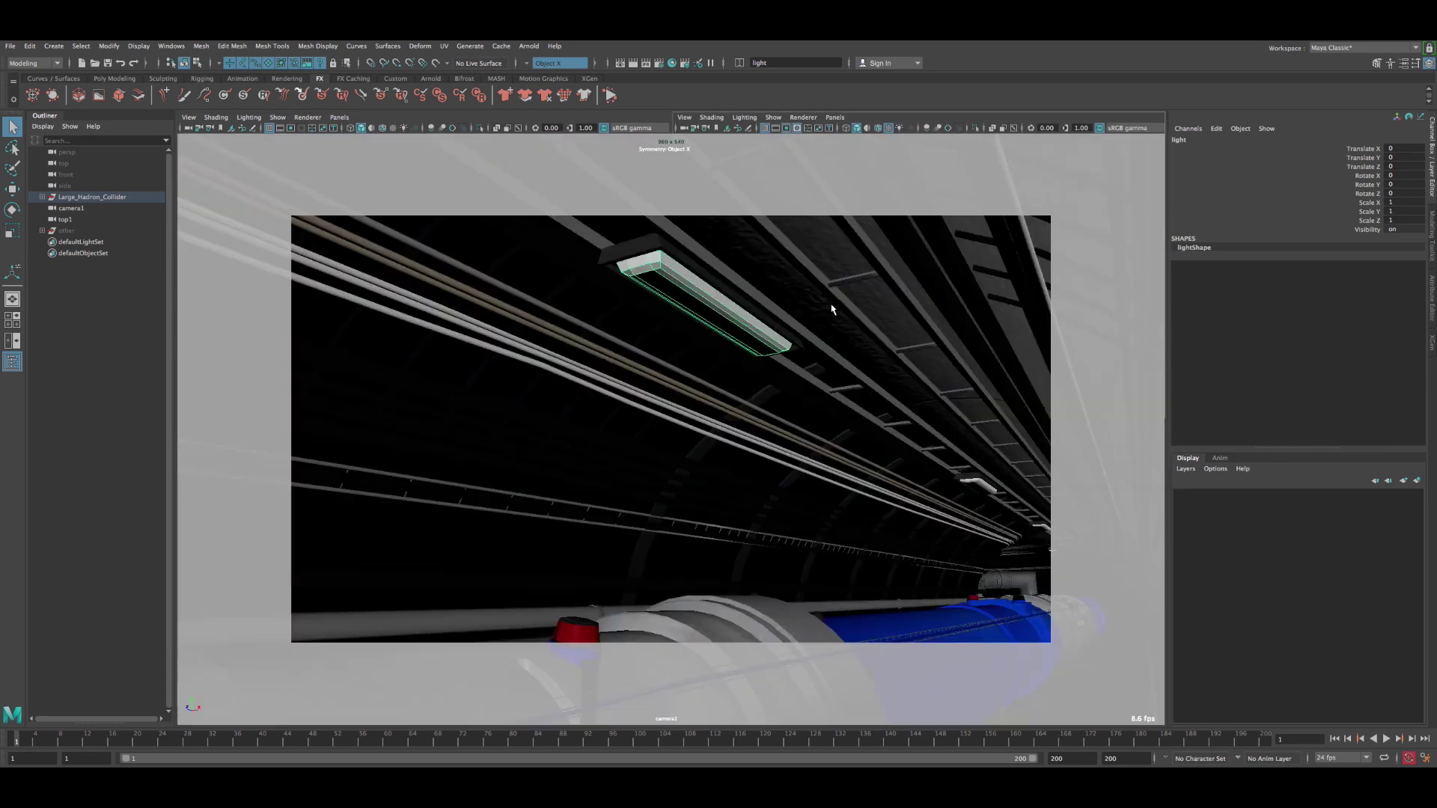
- Scrub the camera1 animation and reselect the ceiling light fixture
left_click_drag(46, 751, 16, 739)
left_click(973, 484)
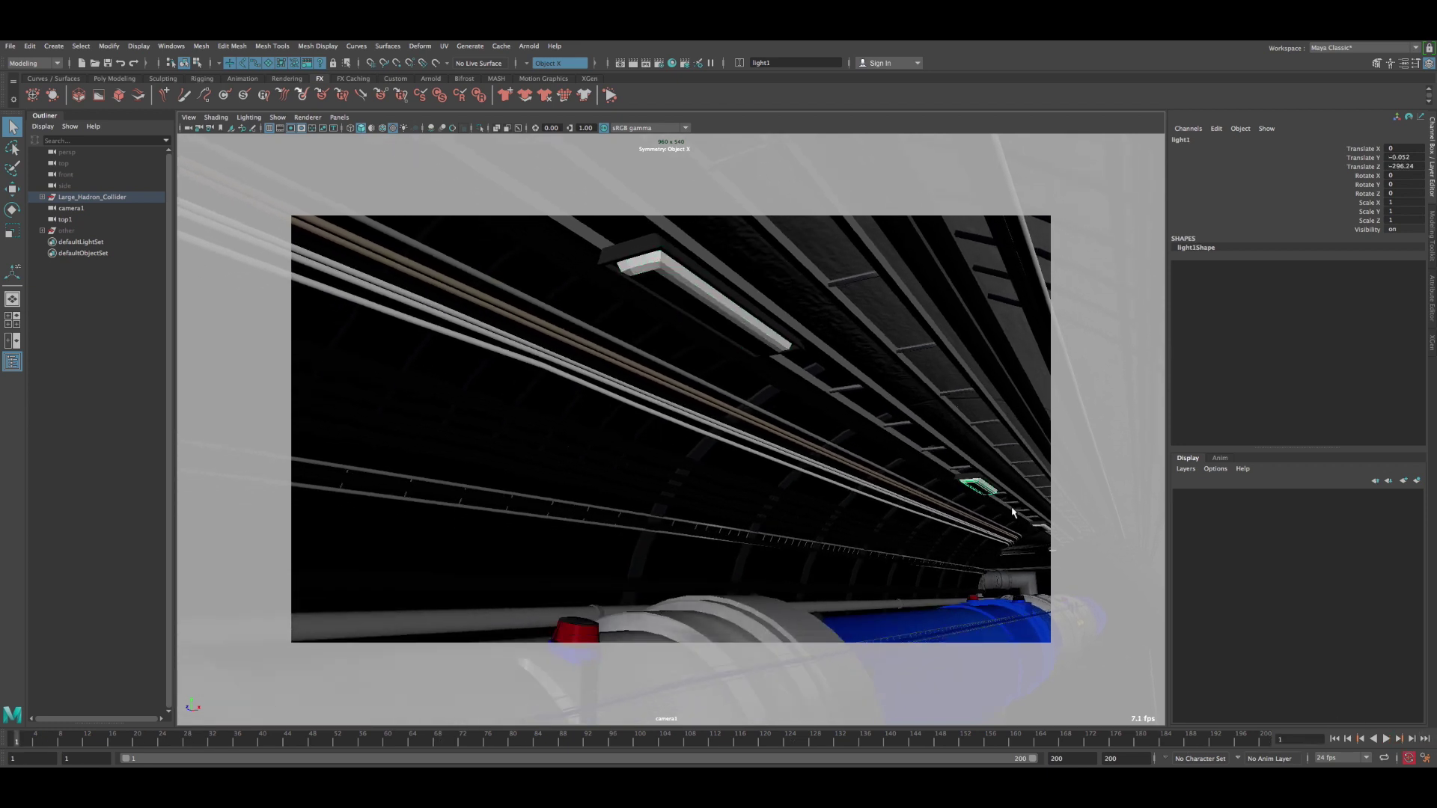
left_click(1042, 528)
left_click(670, 290)
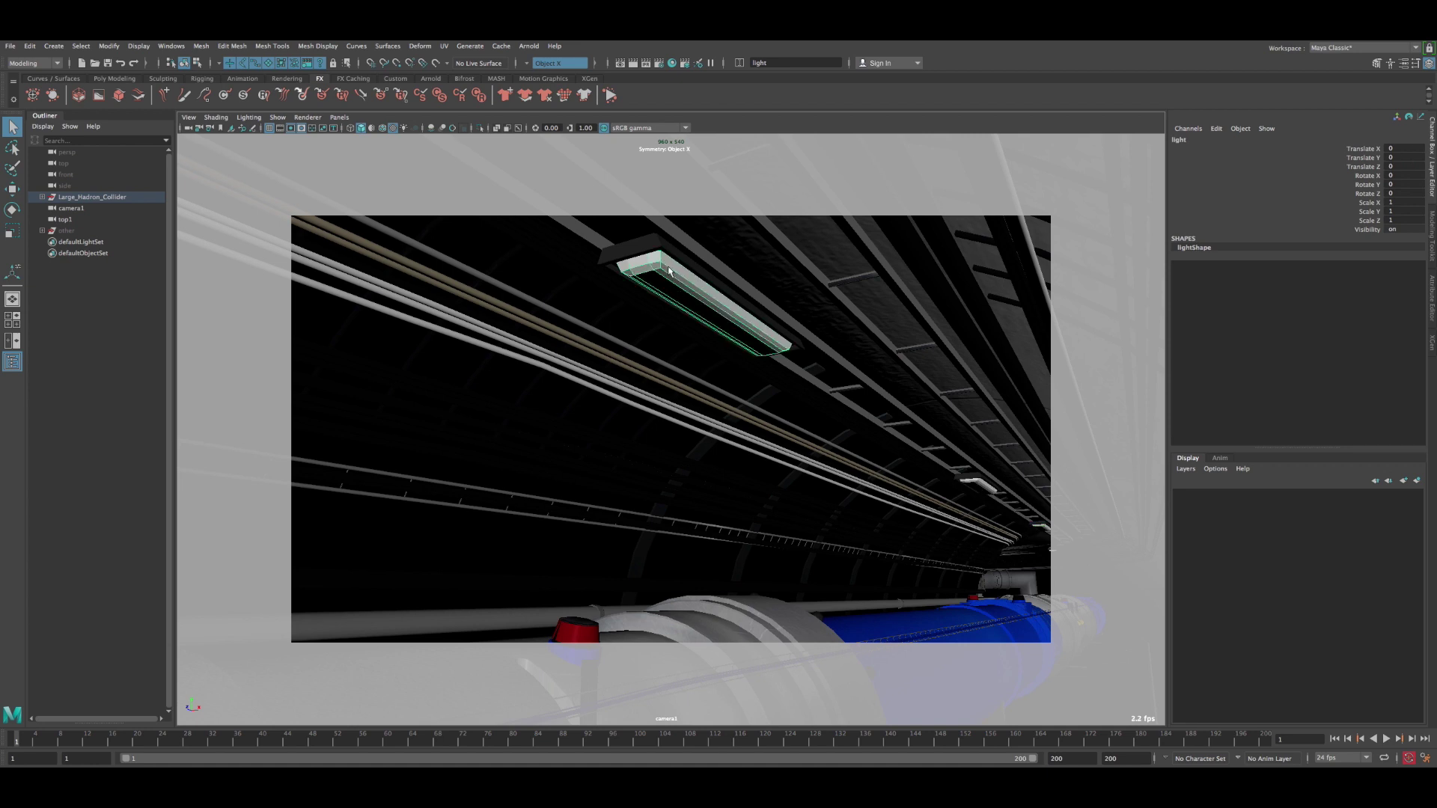
- Check the Arnold Lights menu, then open the fixture's Attribute Editor
left_click(527, 46)
mouse_move(568, 102)
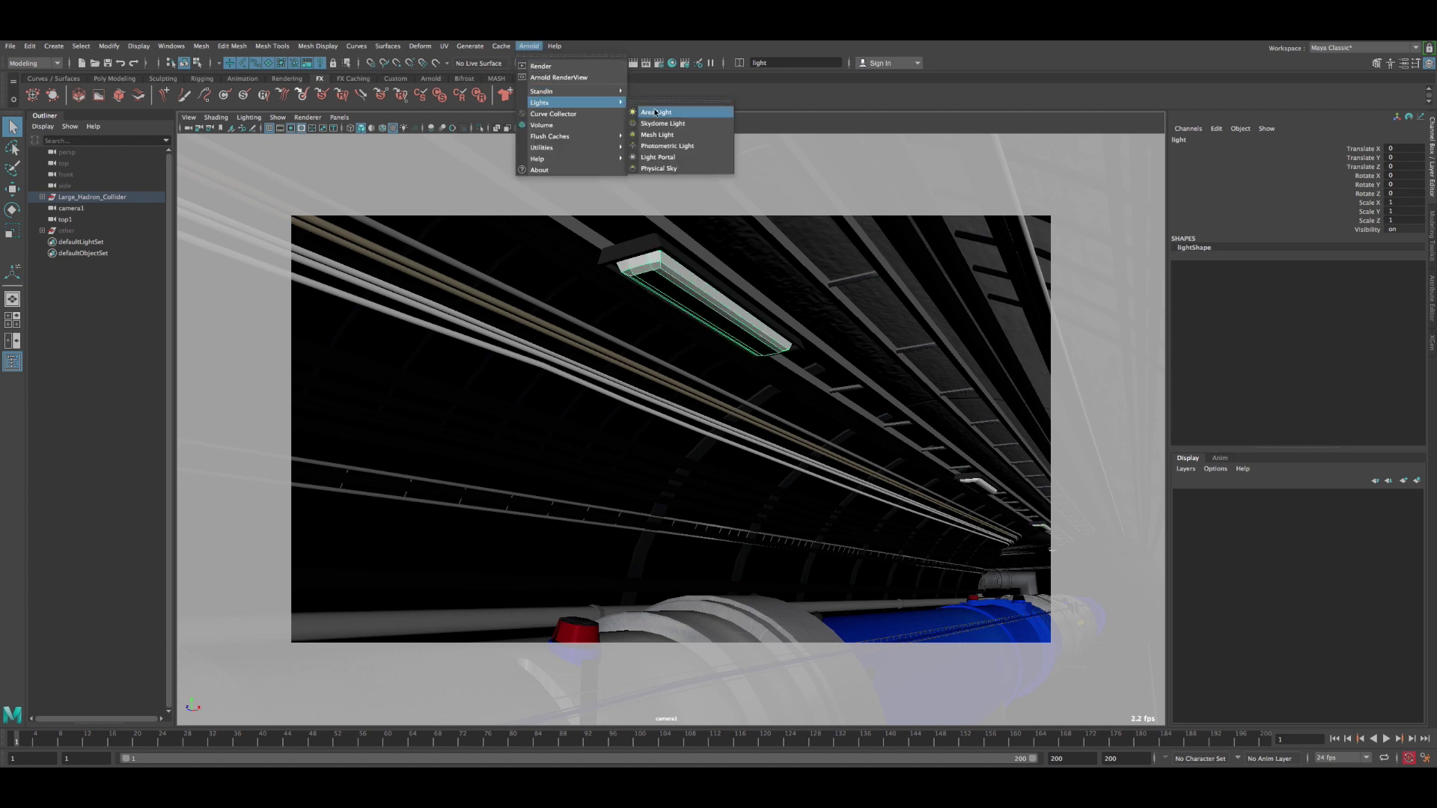
left_click(777, 158)
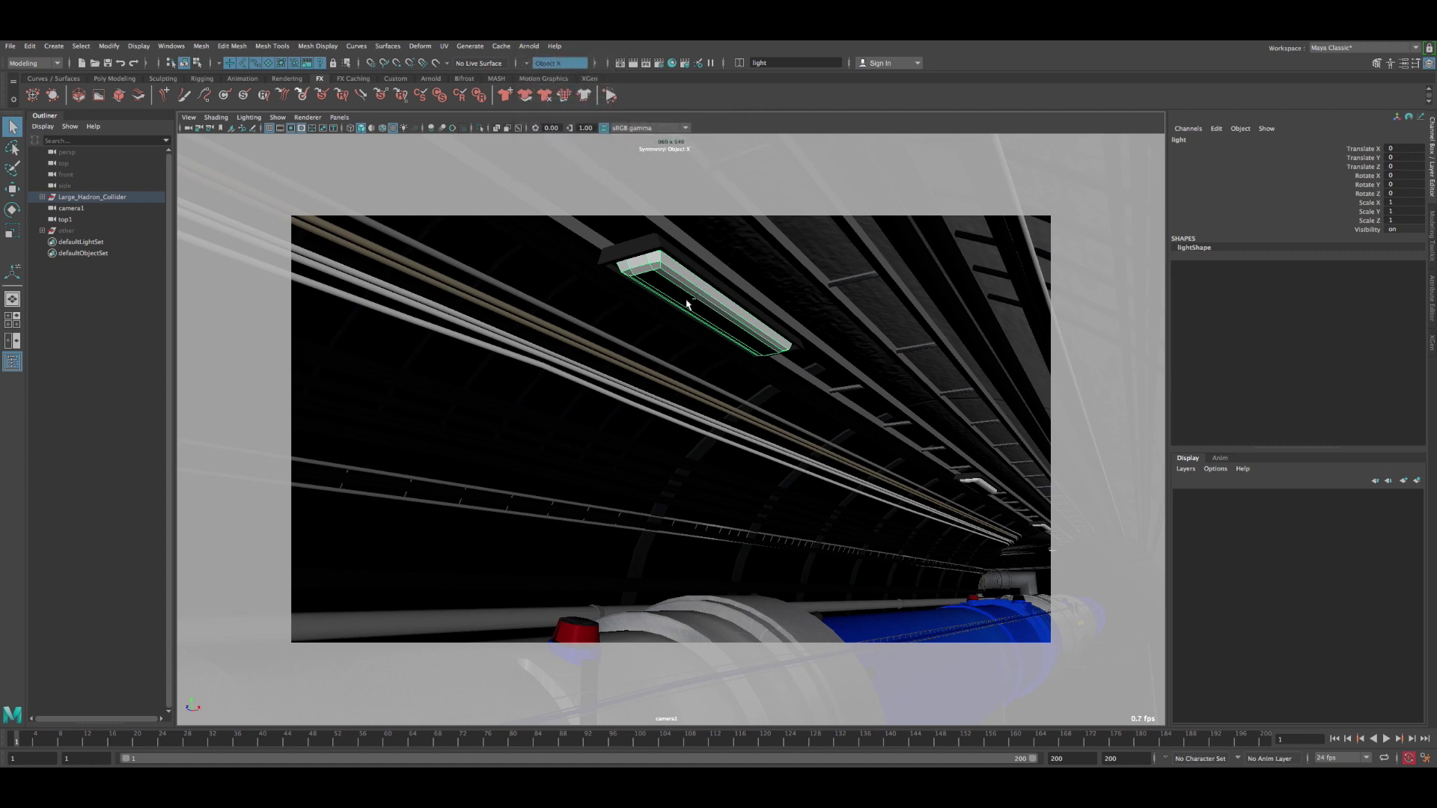
key("ctrl+a")
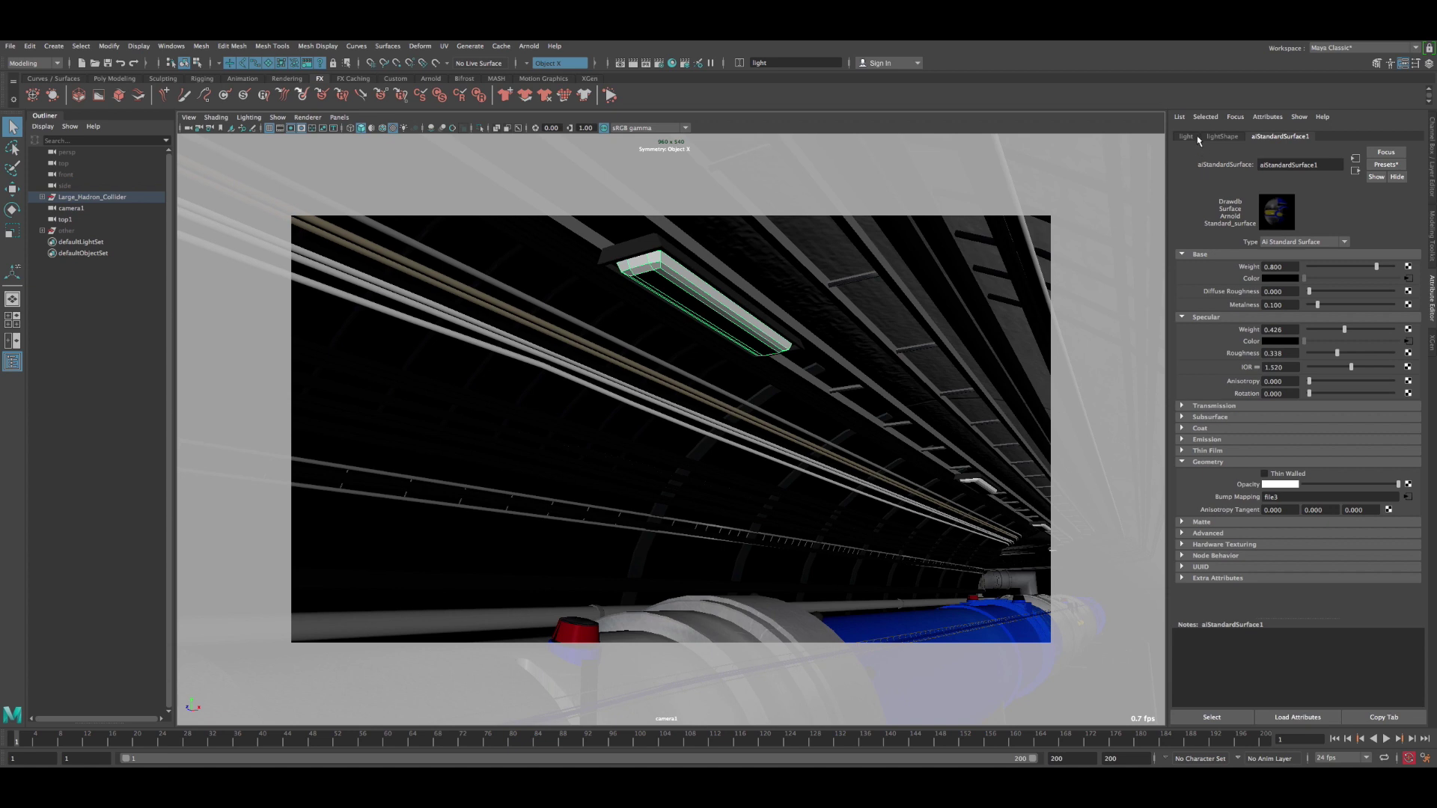
- Set the lightShape's Arnold Translator to mesh_light
left_click(1221, 136)
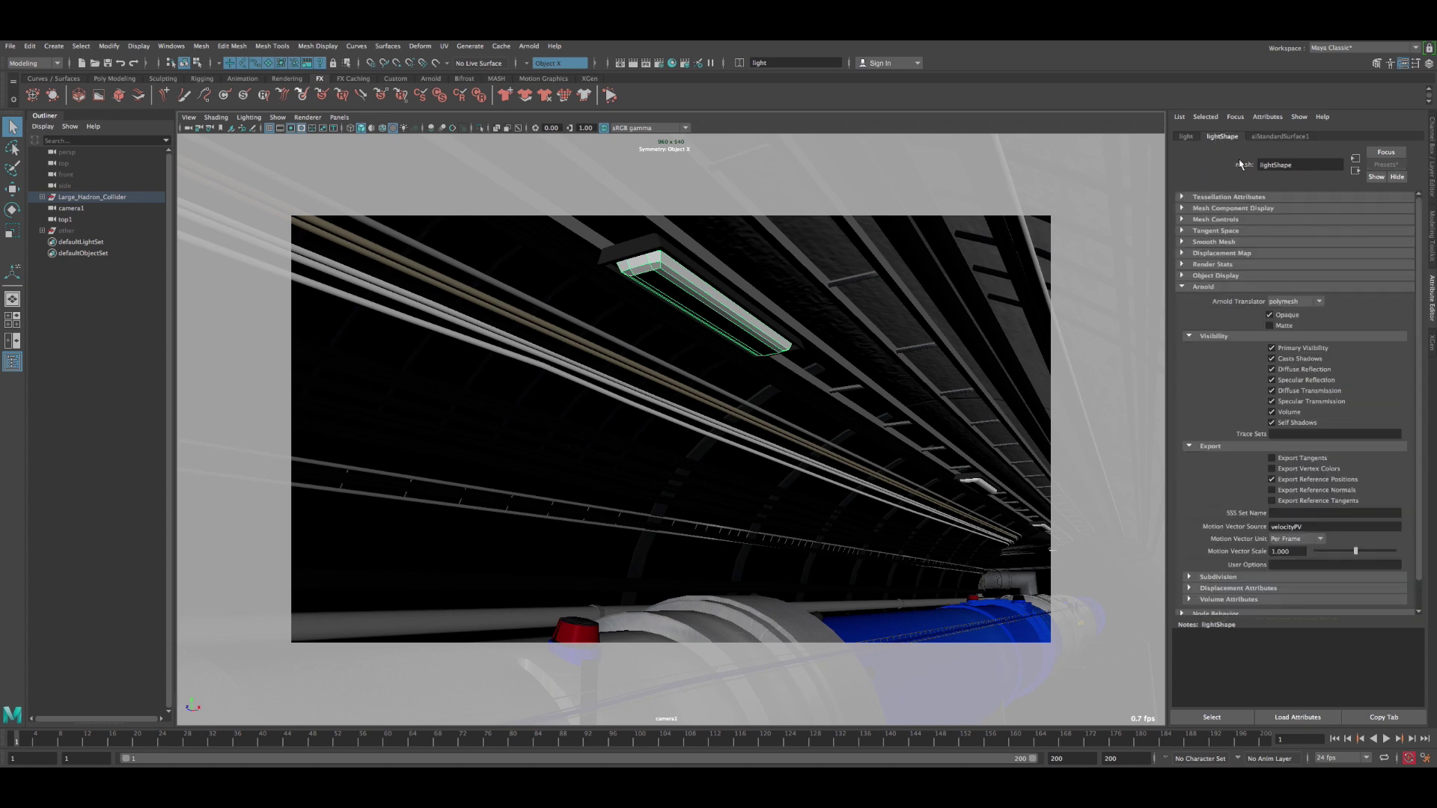
left_click(1216, 288)
left_click(1220, 288)
left_click(1284, 303)
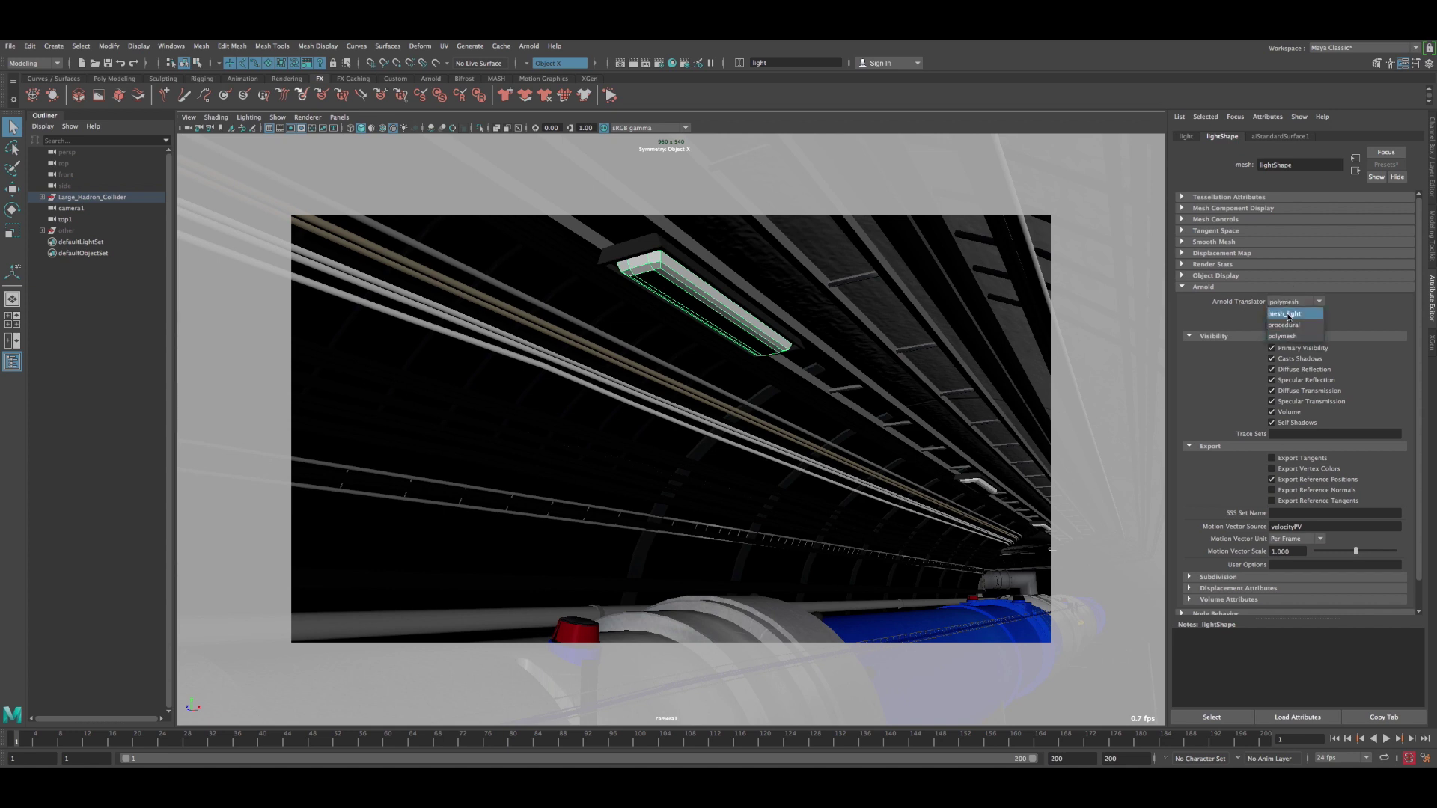
left_click(1278, 318)
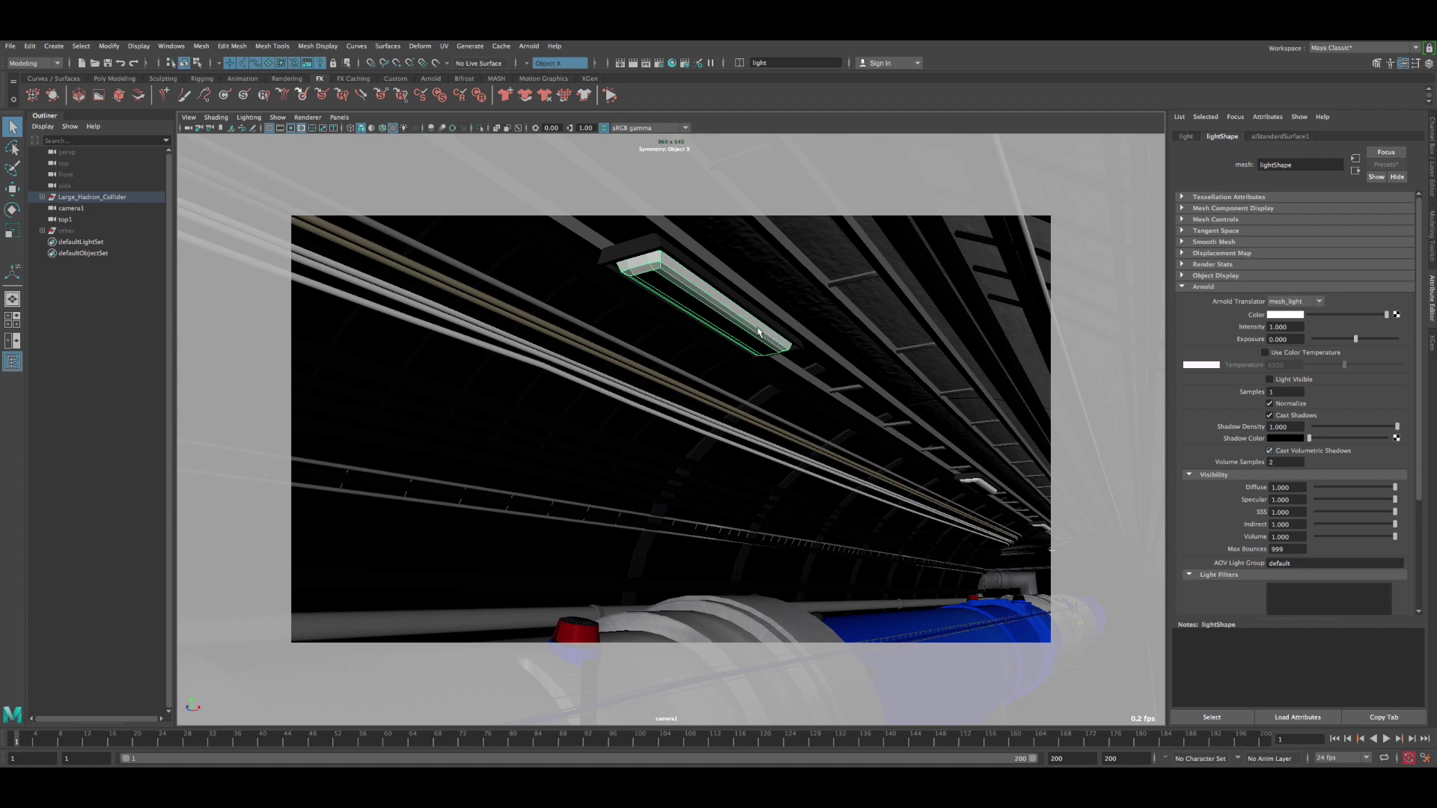
- Render the camera1 tunnel view with Arnold in the Render View, trying then clearing a render region
left_click(633, 65)
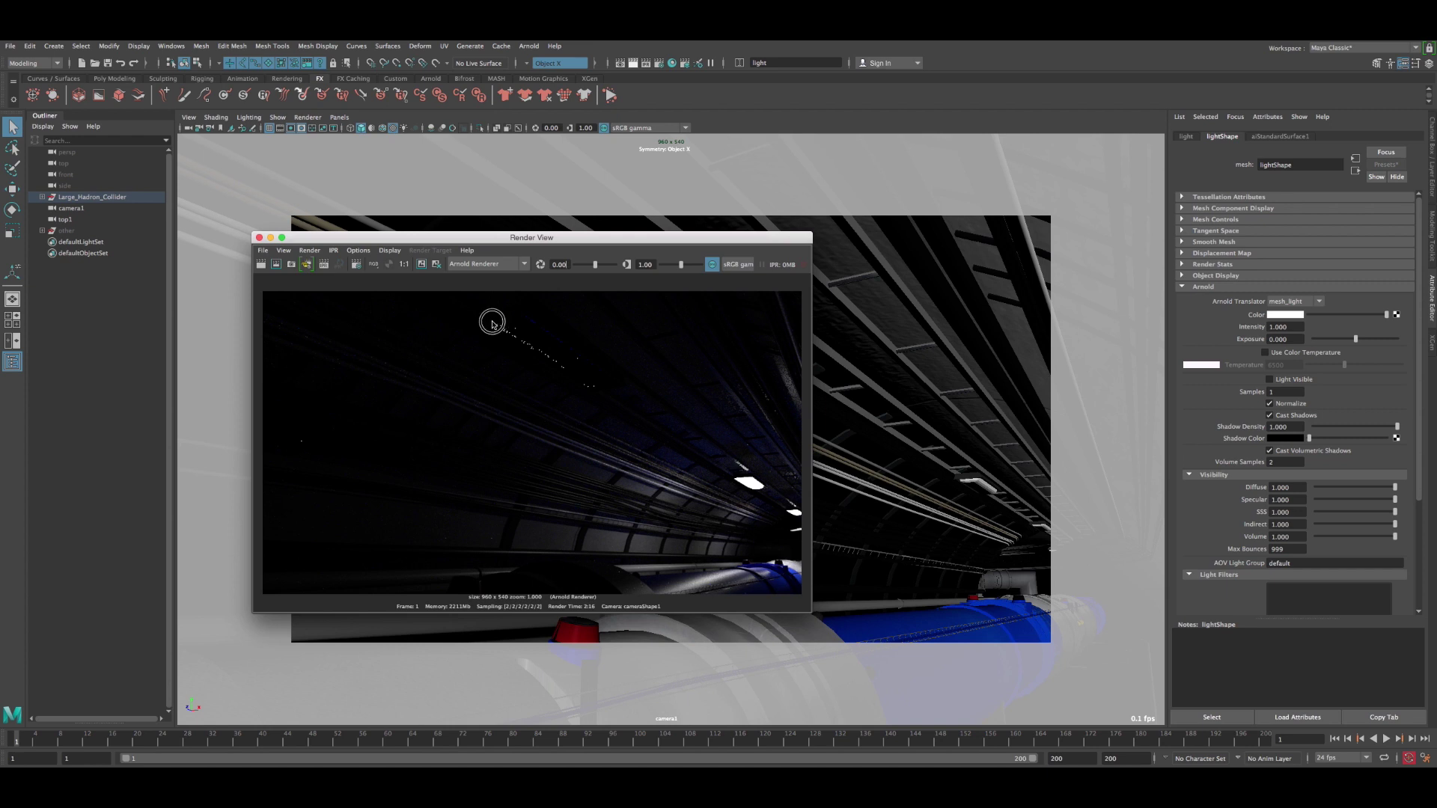
left_click_drag(492, 323, 620, 422)
left_click_drag(558, 238, 436, 226)
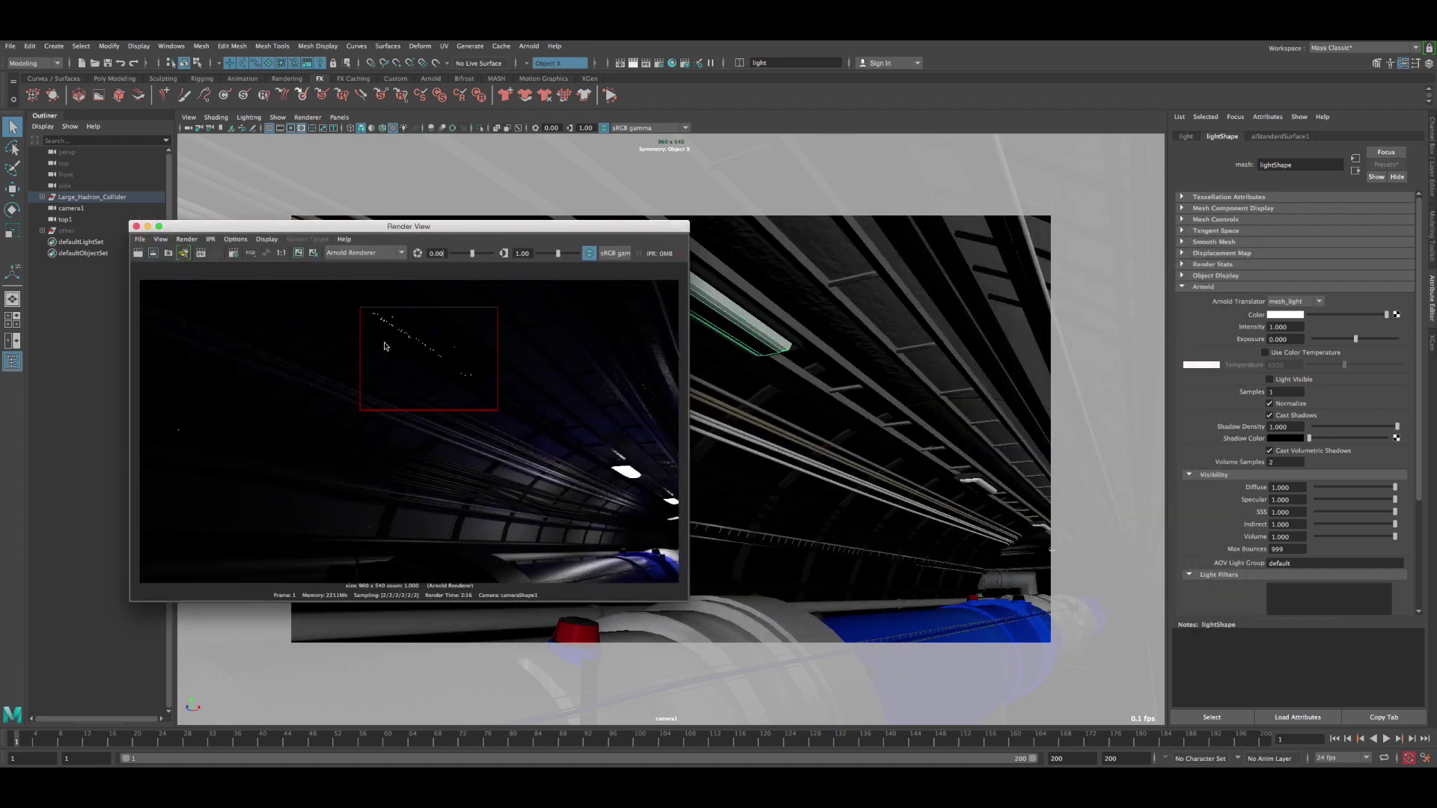
left_click(523, 382)
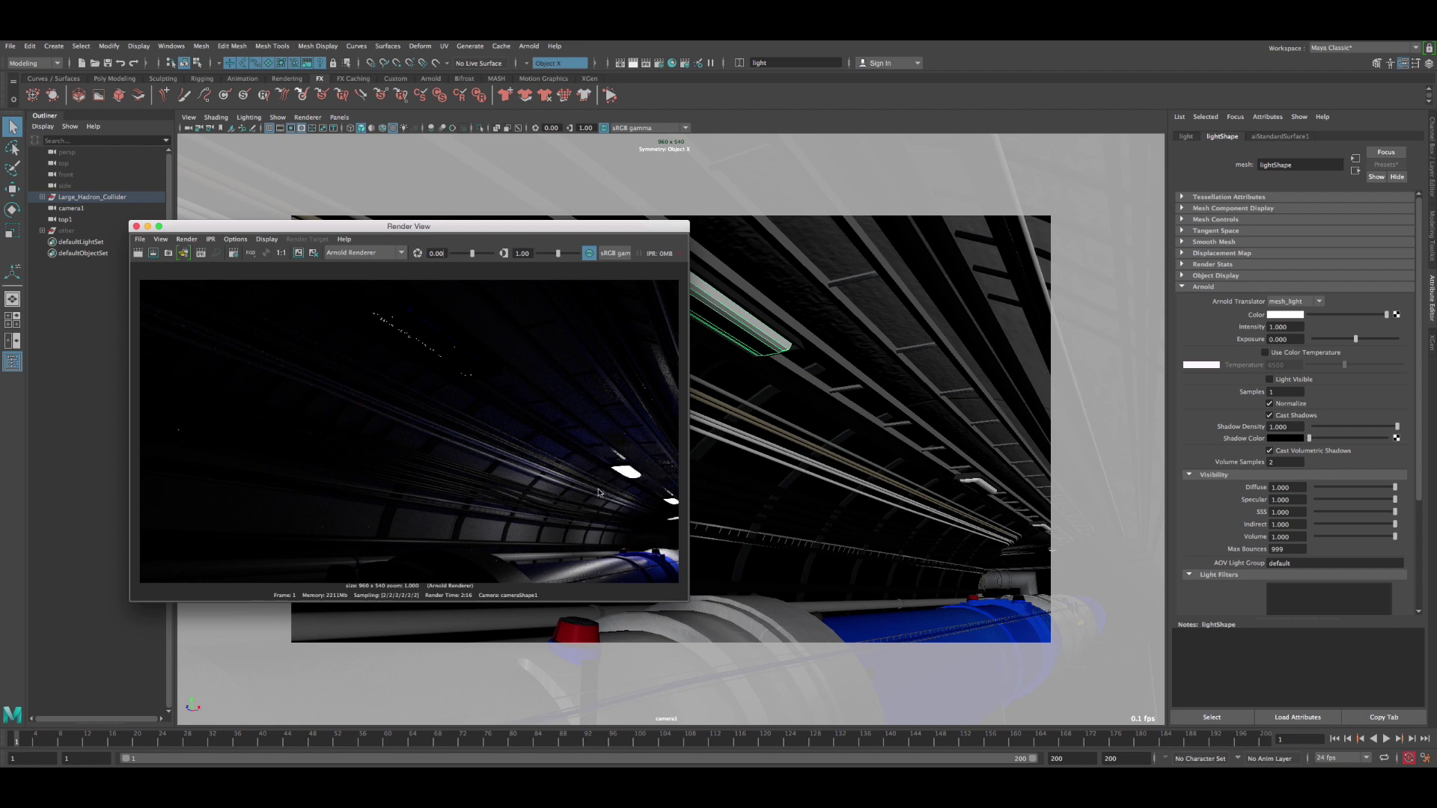
left_click_drag(442, 232, 384, 210)
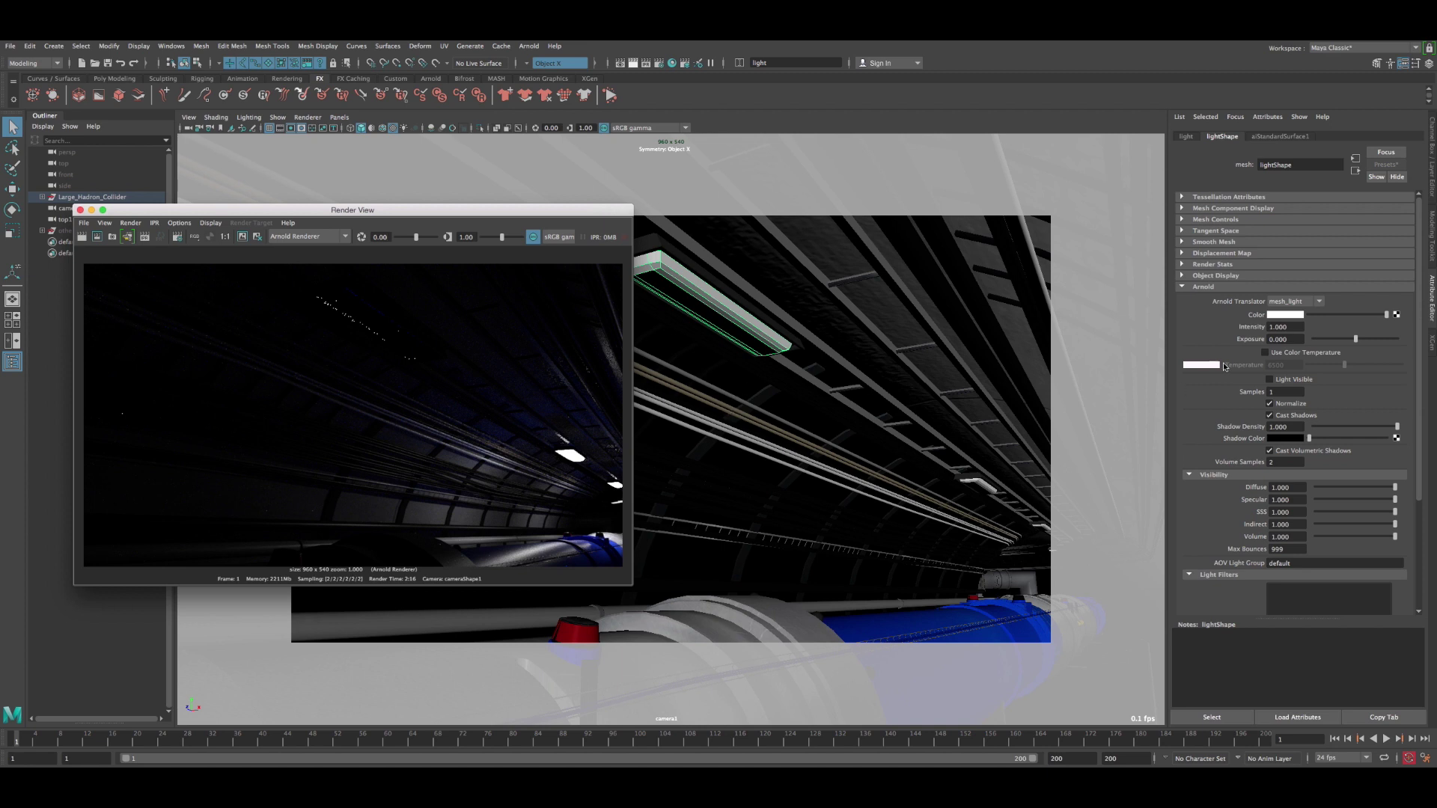
left_click(1278, 341)
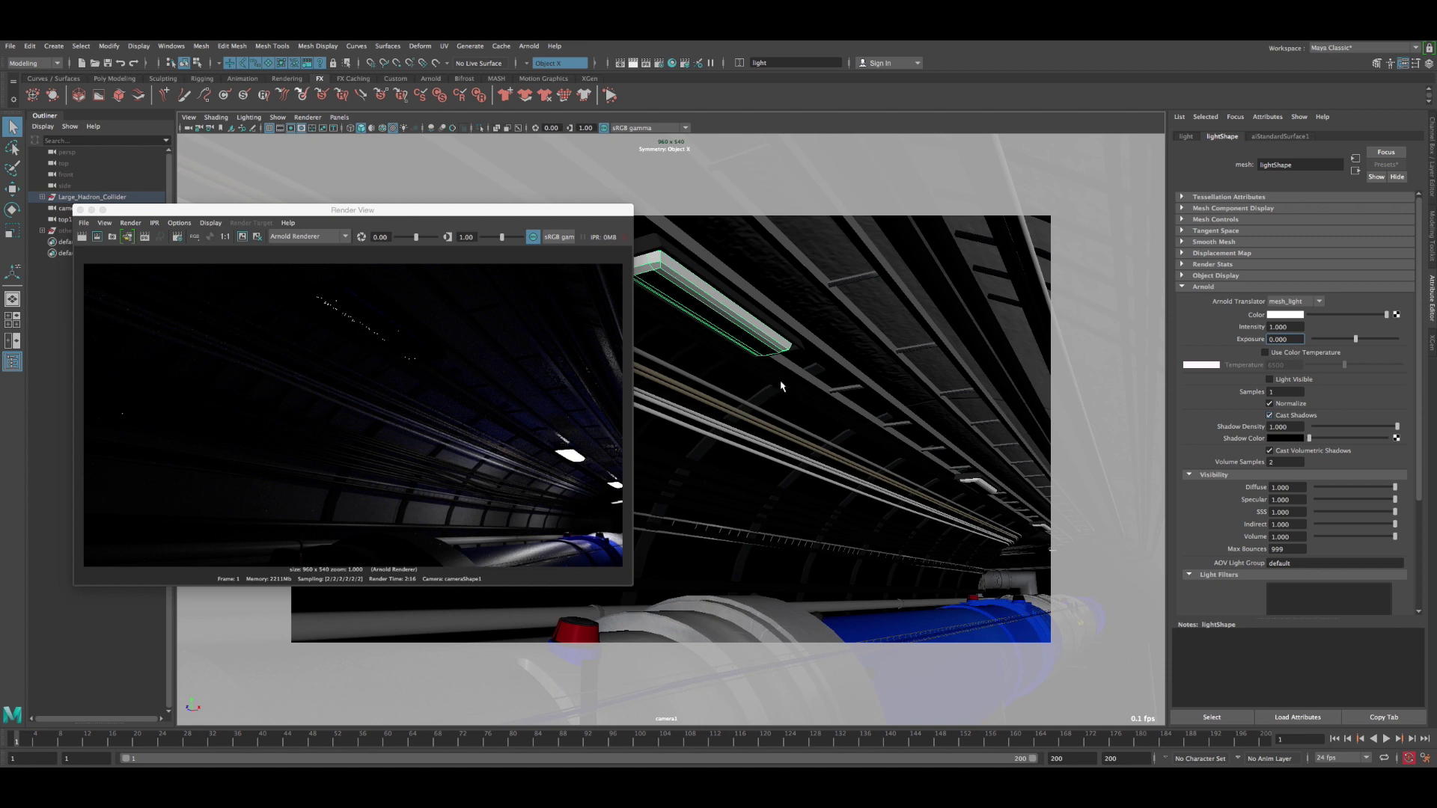
- Set the mesh light's Exposure to 15 and re-render the upper-middle region
double_click(1295, 327)
key("Tab")
type("15")
key("Return")
left_click_drag(270, 276, 467, 431)
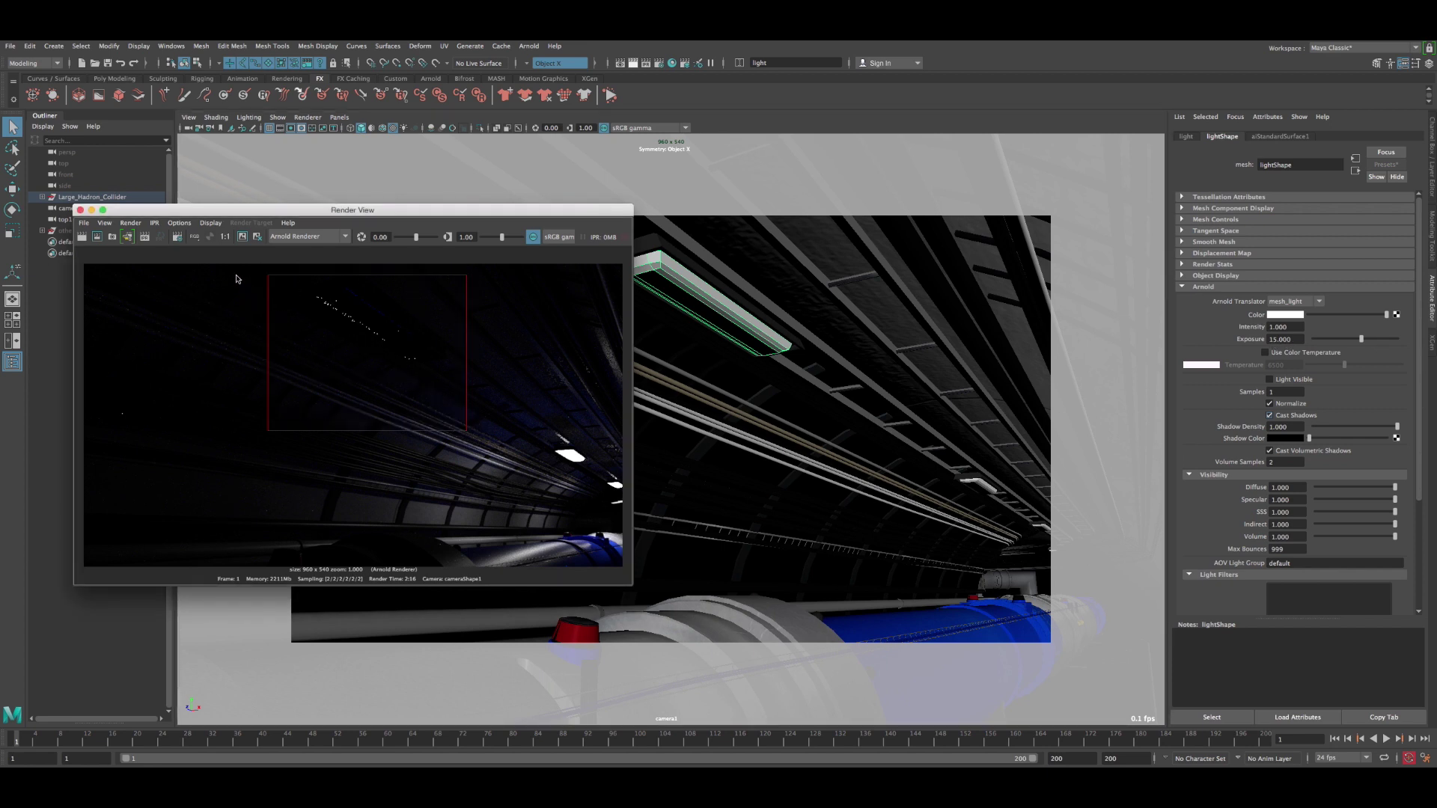
left_click(242, 237)
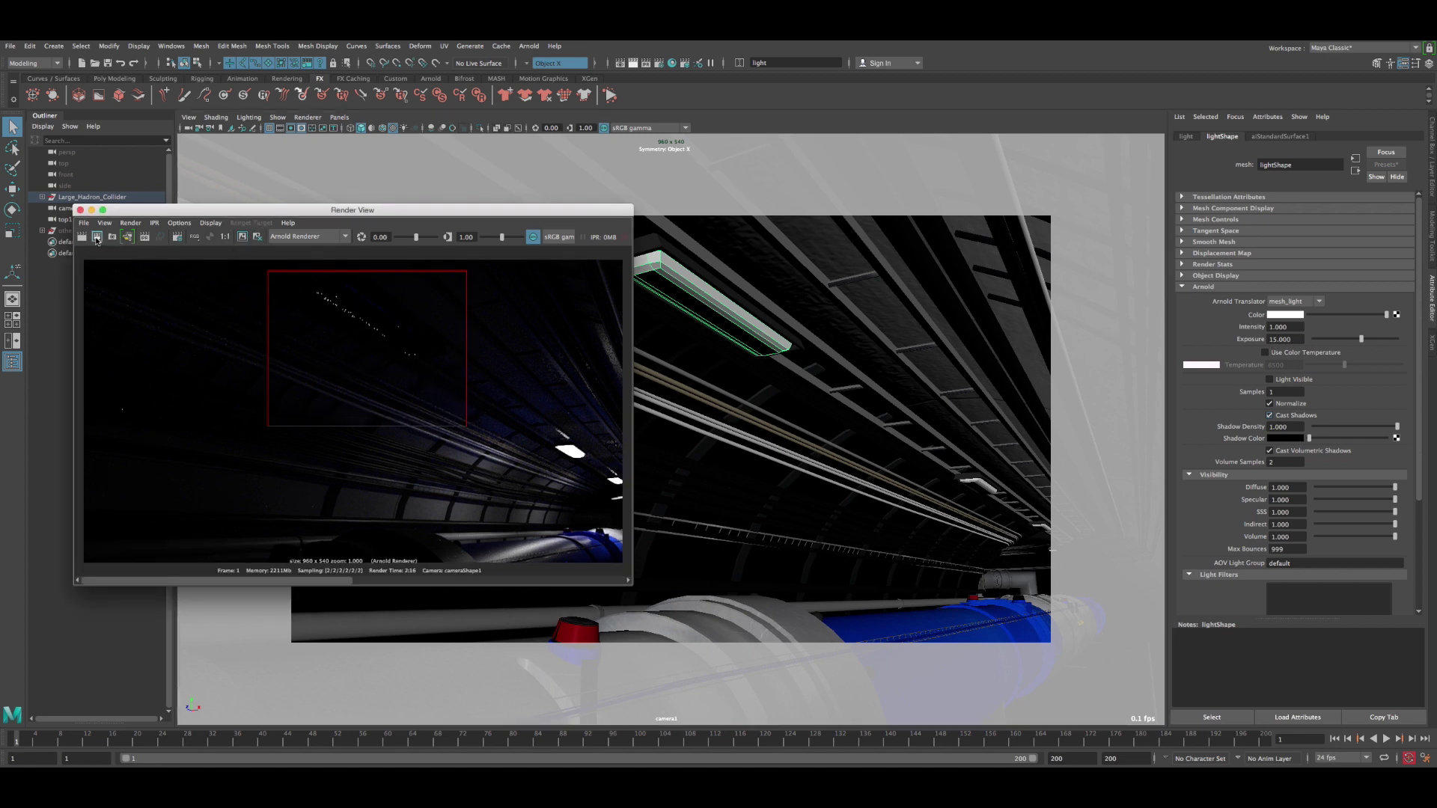
left_click(96, 237)
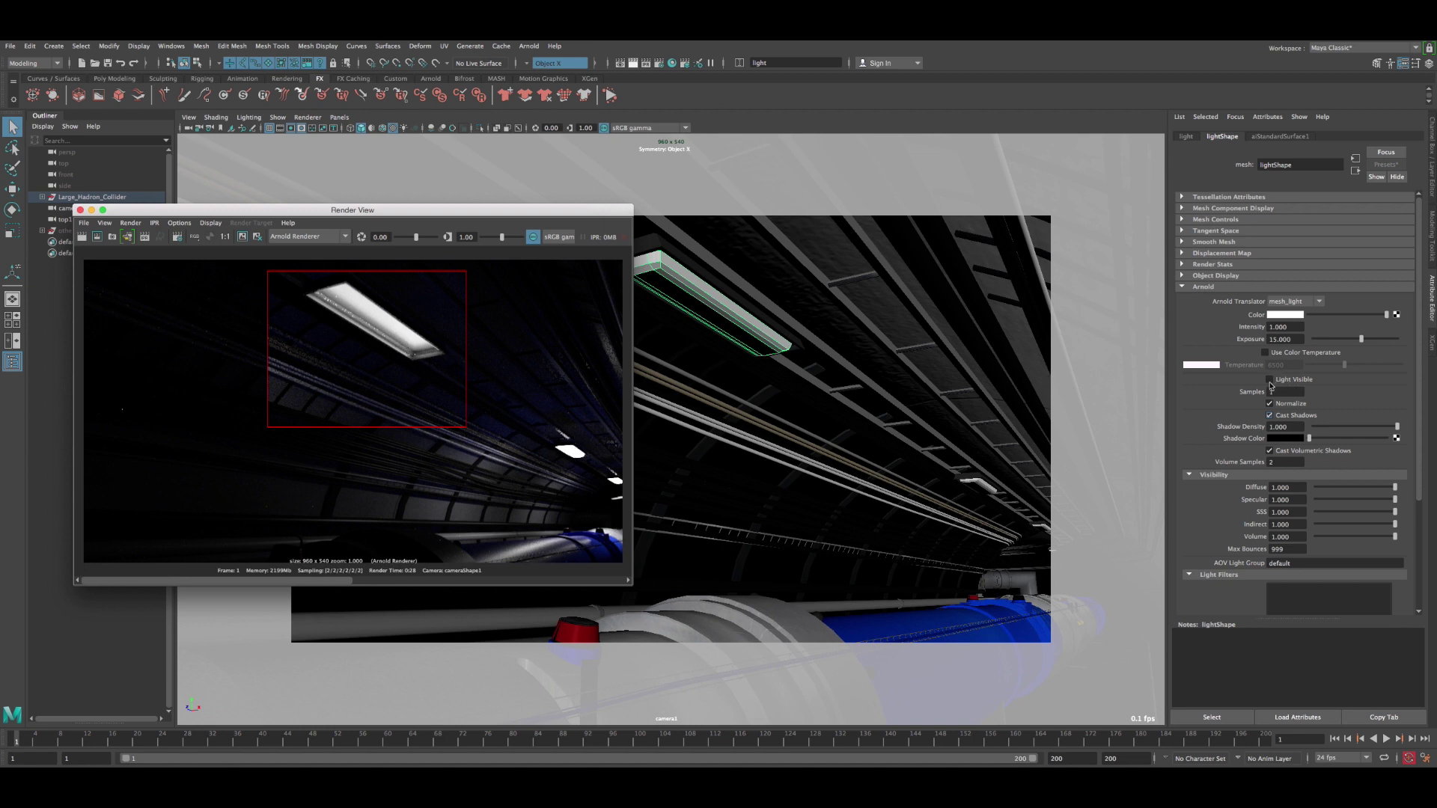
- Make the fixture visible in renders, raise Exposure to 18, and re-render the region
left_click(1269, 380)
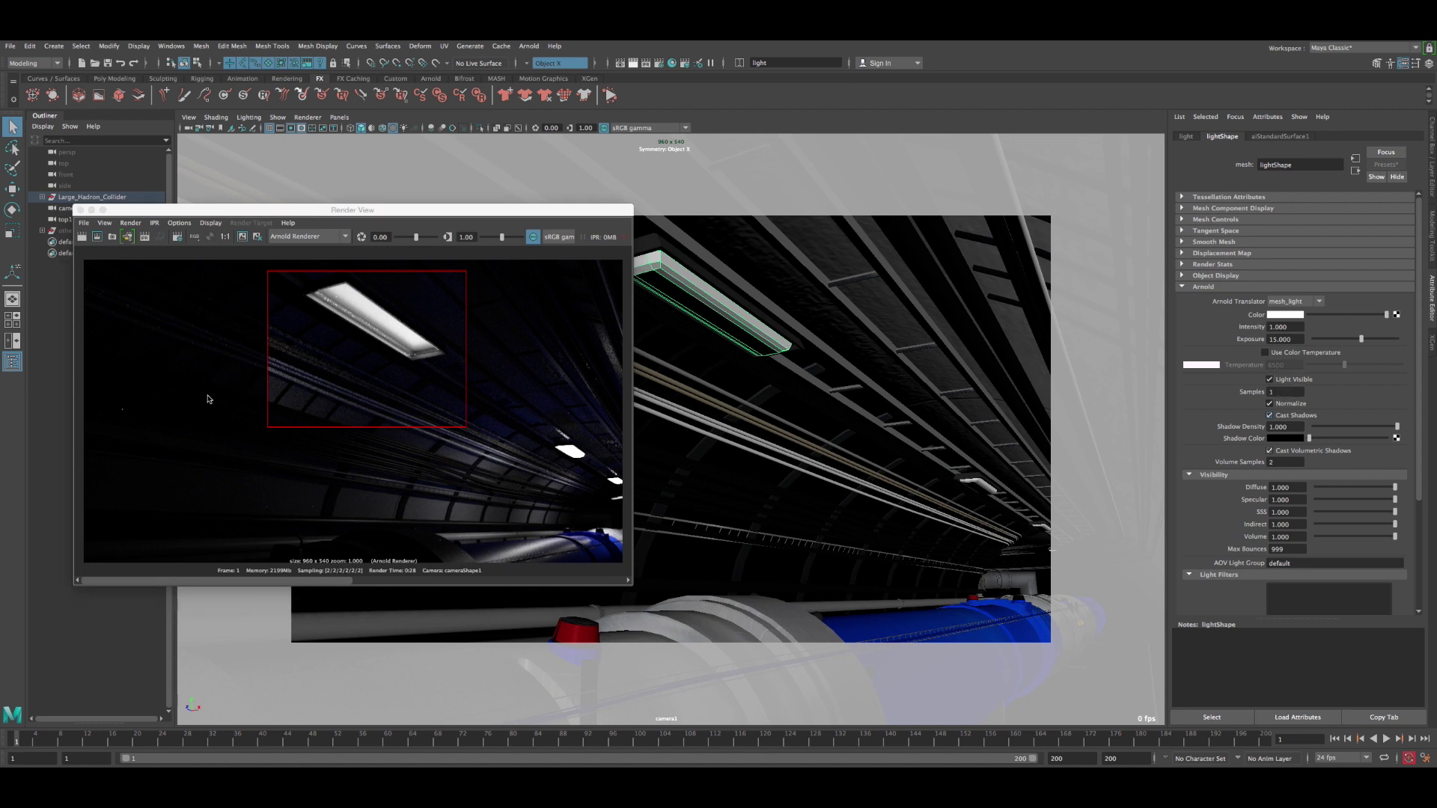
left_click(230, 249)
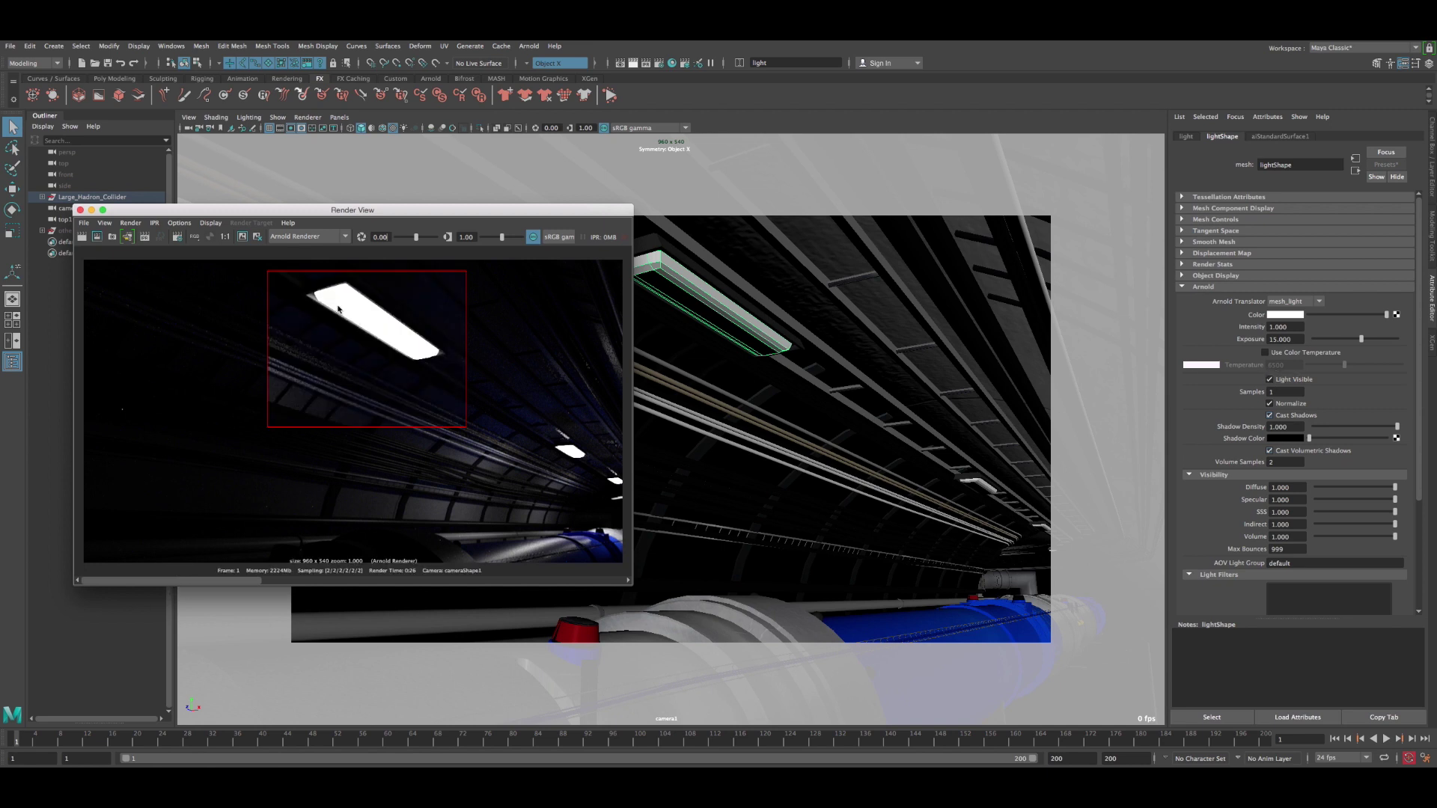
mouse_move(223, 578)
left_mouse_down()
mouse_move(351, 579)
mouse_move(194, 580)
mouse_move(352, 580)
mouse_move(224, 579)
left_mouse_up()
left_click(1302, 339)
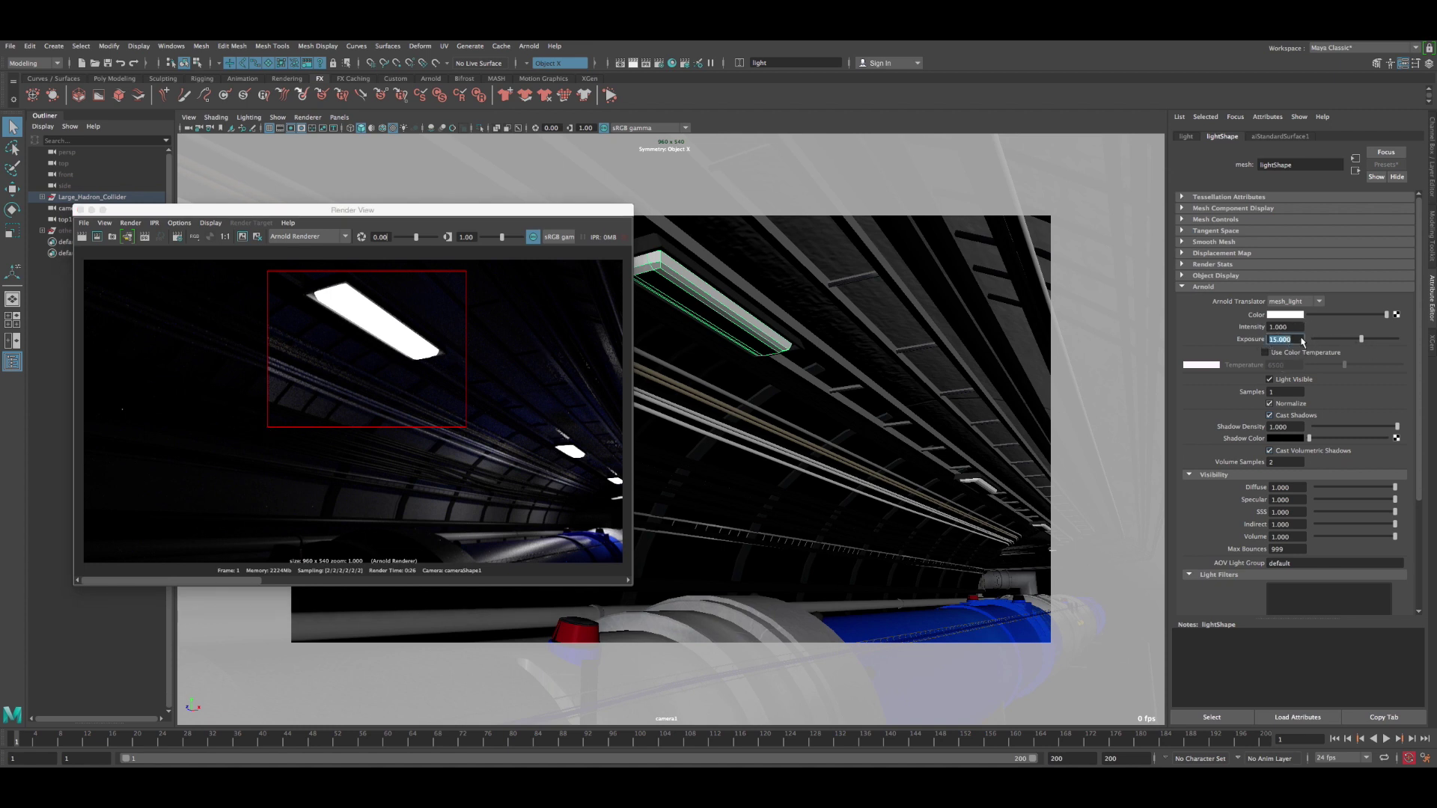
type("18")
key("Return")
left_click(241, 238)
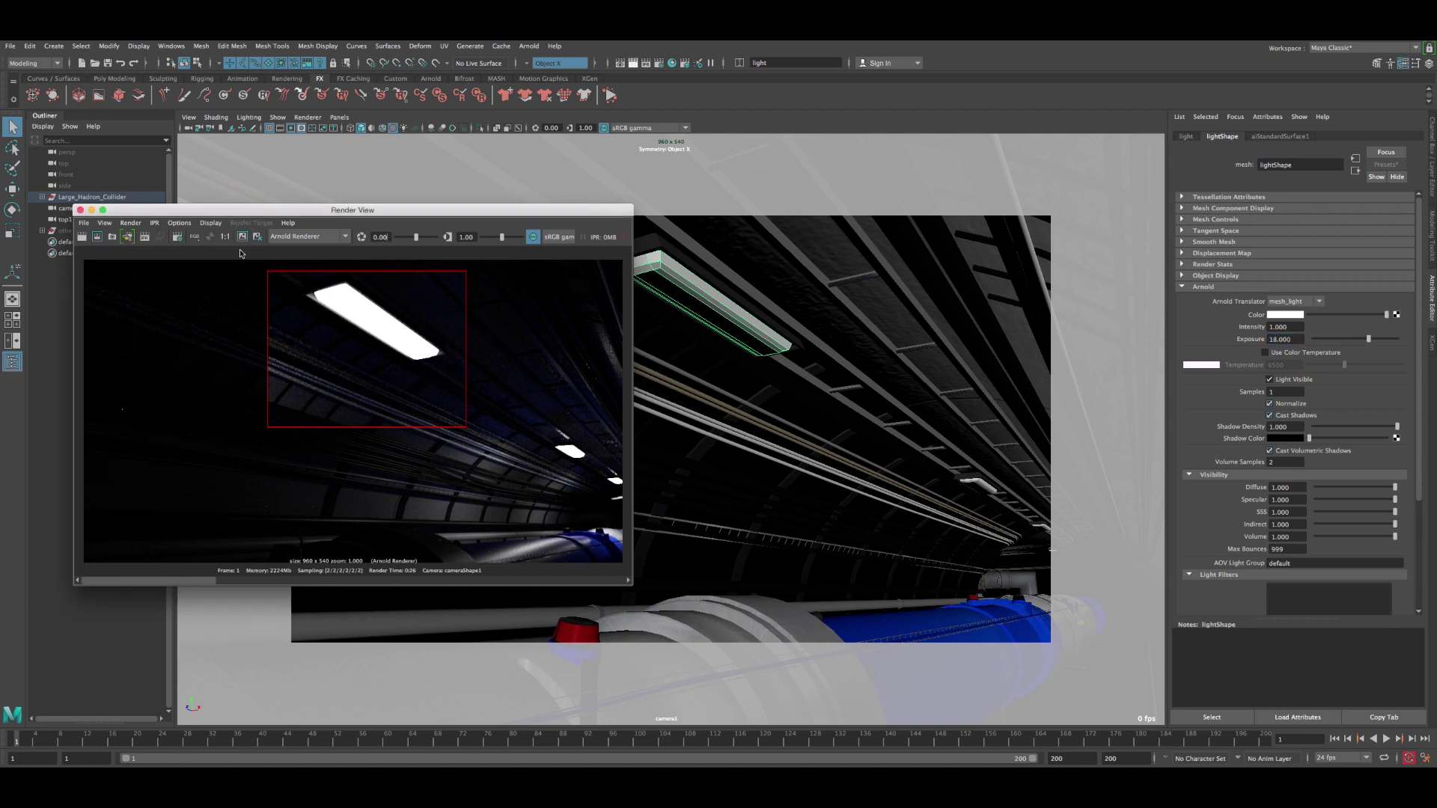
left_click(97, 238)
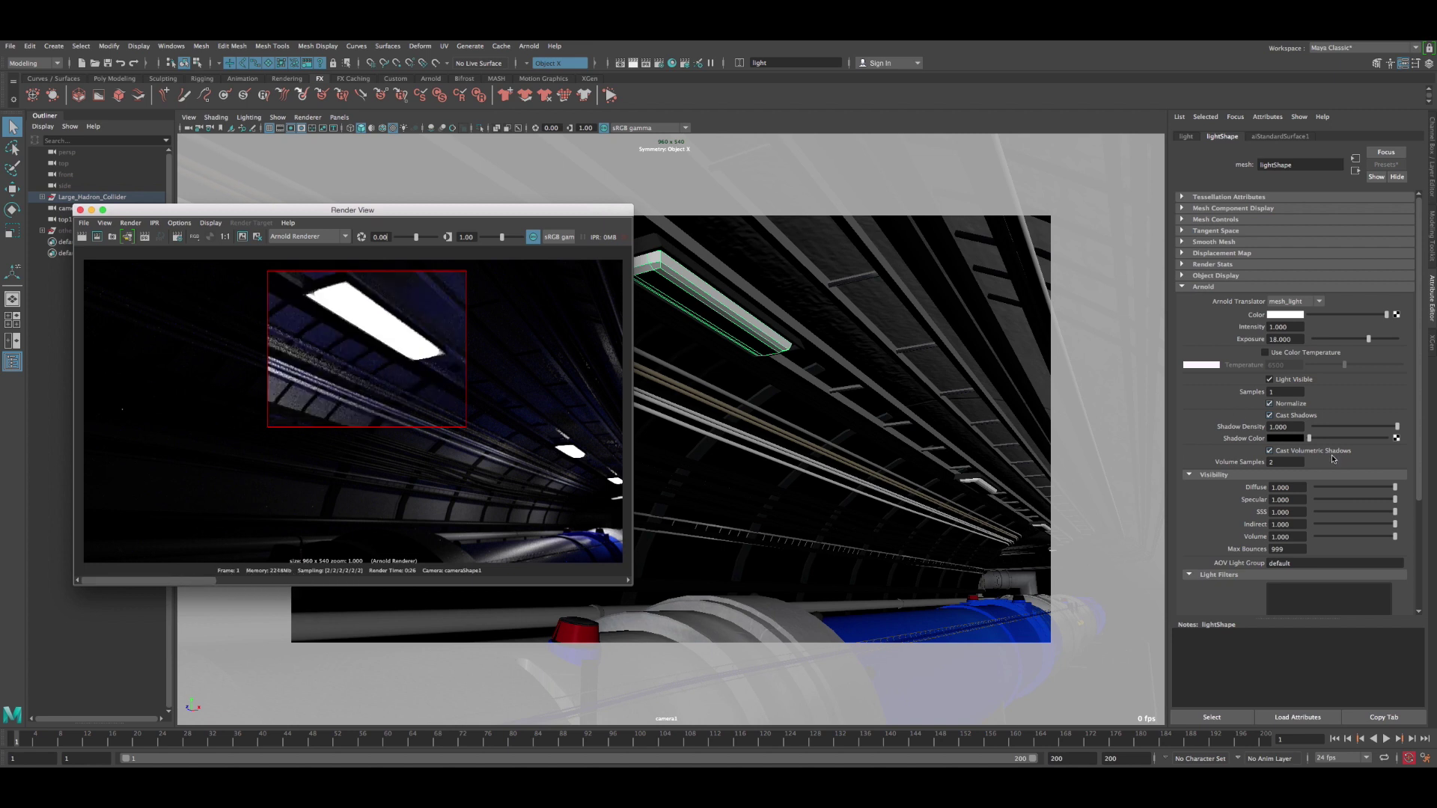
- Turn Light Visible back on and mark a new render region around the ceiling fixture
left_click(1273, 392)
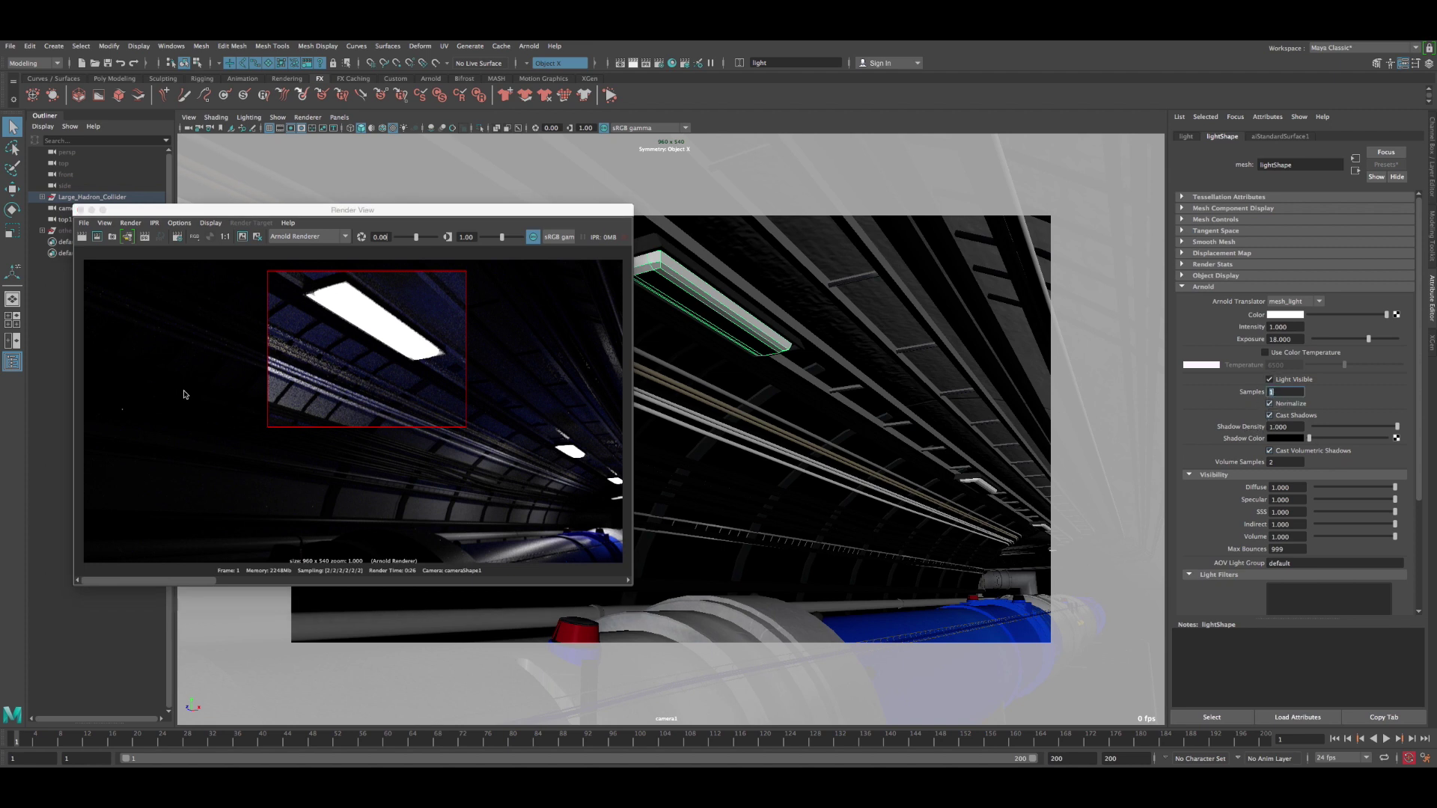
left_click(1270, 380)
left_click(514, 442)
left_click(558, 495)
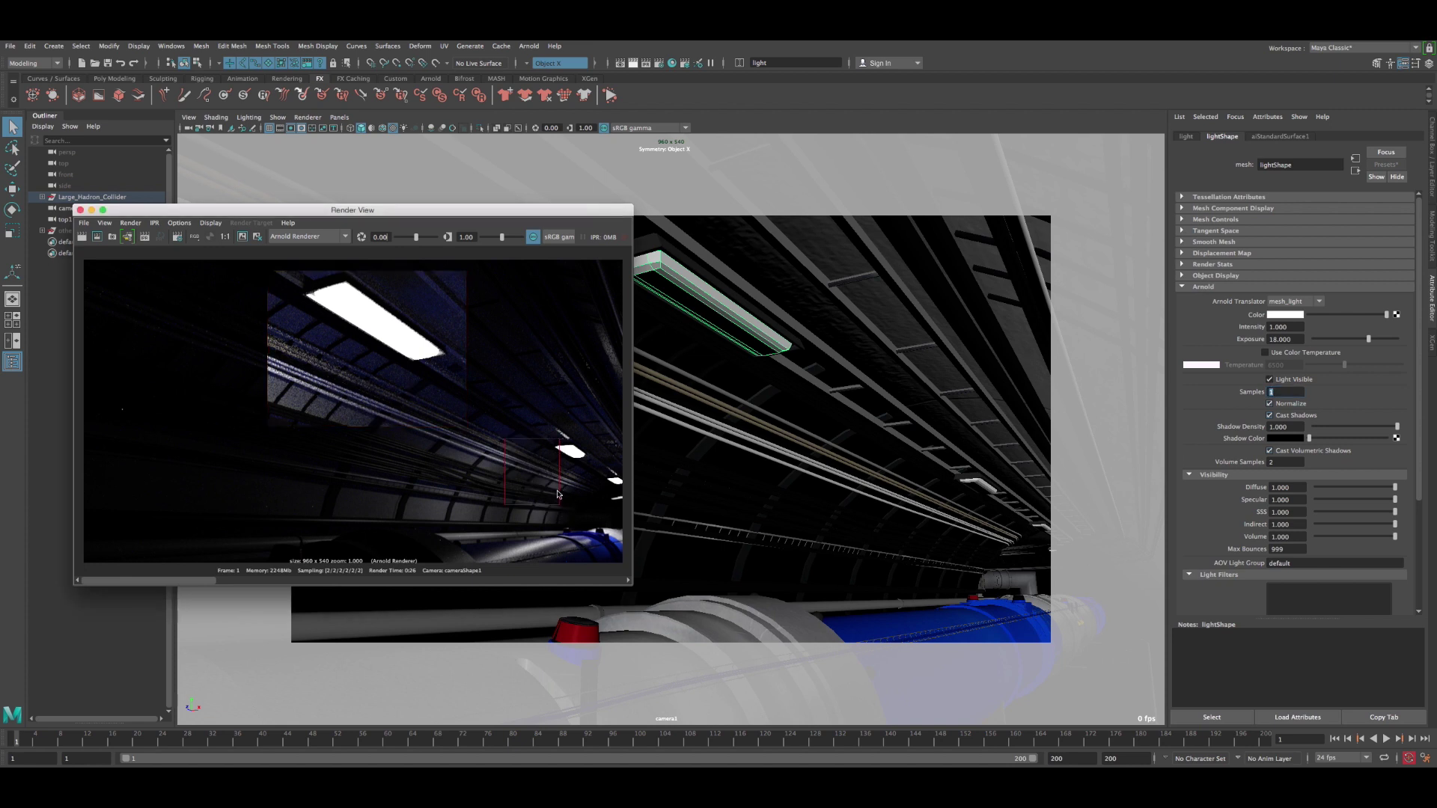
left_click_drag(494, 447, 587, 501)
mouse_move(309, 353)
left_mouse_down()
mouse_move(359, 399)
mouse_move(310, 355)
left_mouse_up()
left_click_drag(260, 276, 465, 421)
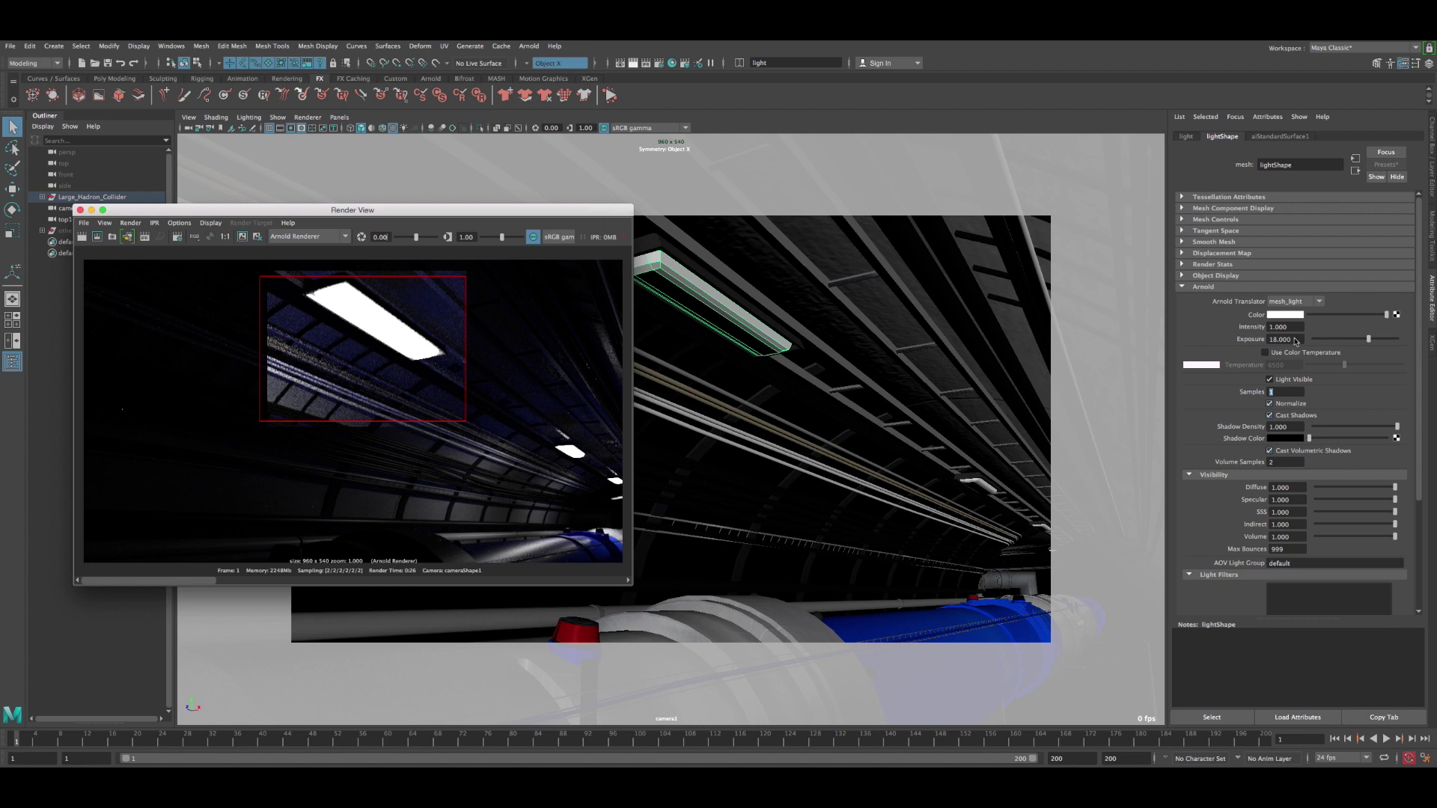
- Set the mesh light's Intensity to 0, re-render the region, and close the Render View
left_click(1288, 329)
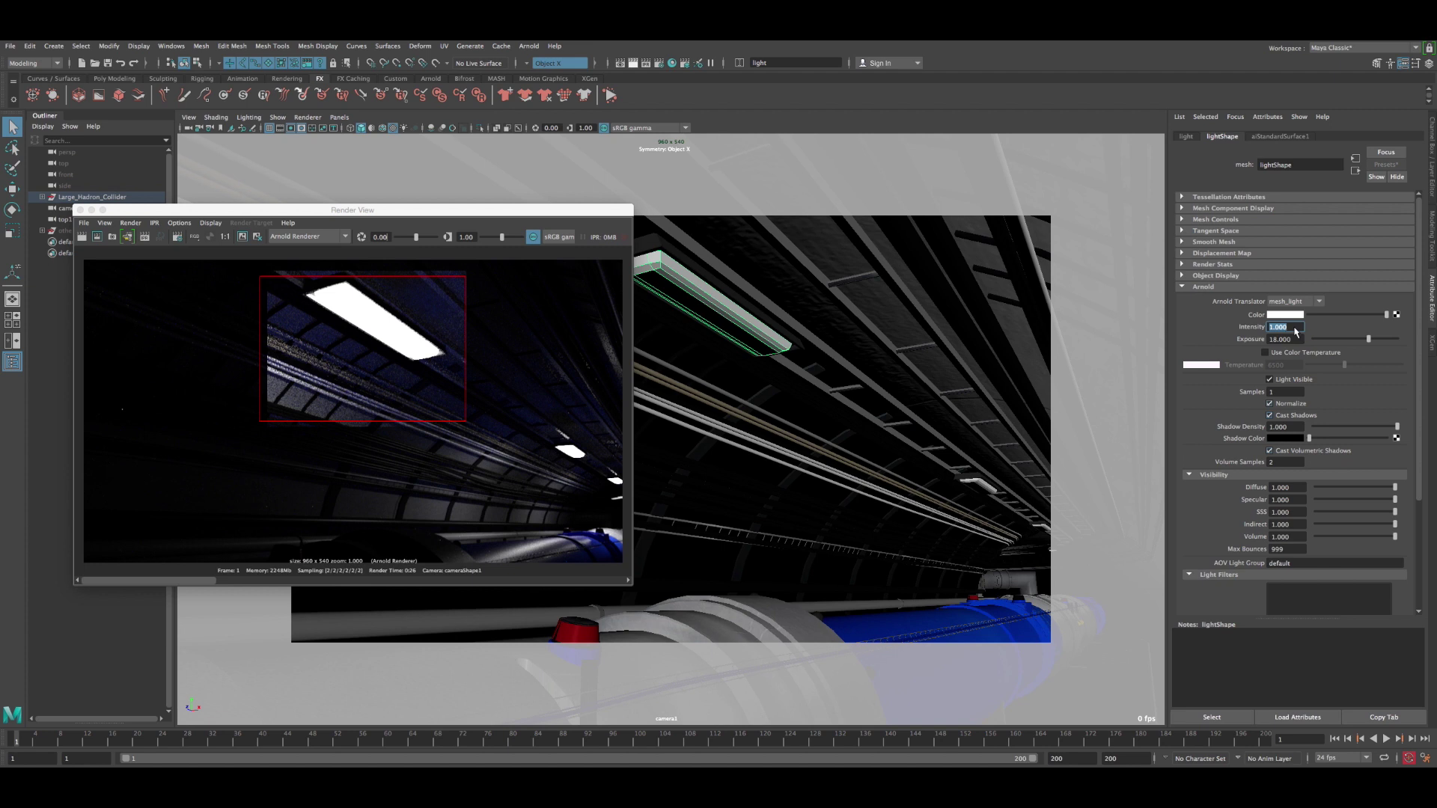
type("0")
key("Return")
left_click(204, 239)
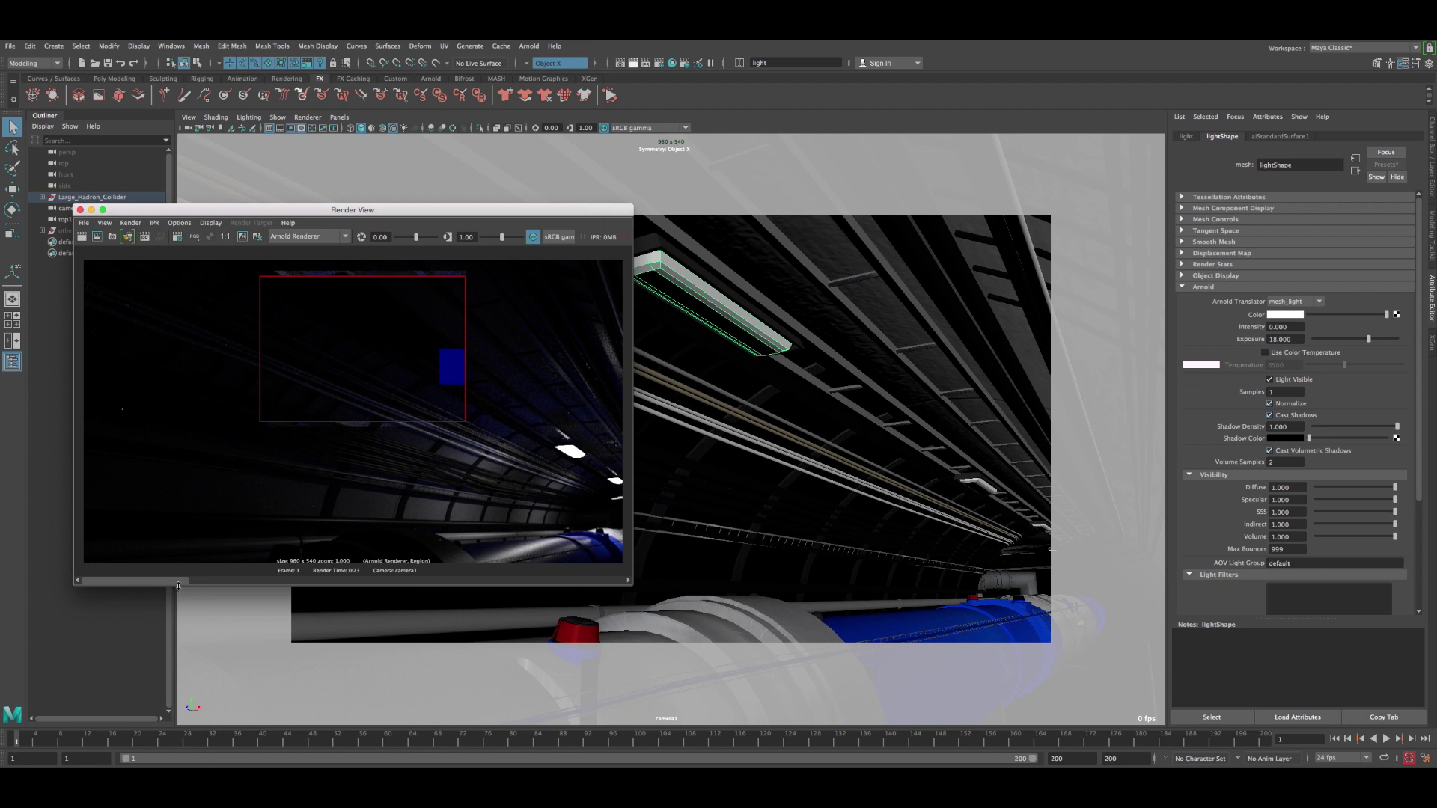
left_click_drag(178, 586, 249, 573)
left_click(80, 211)
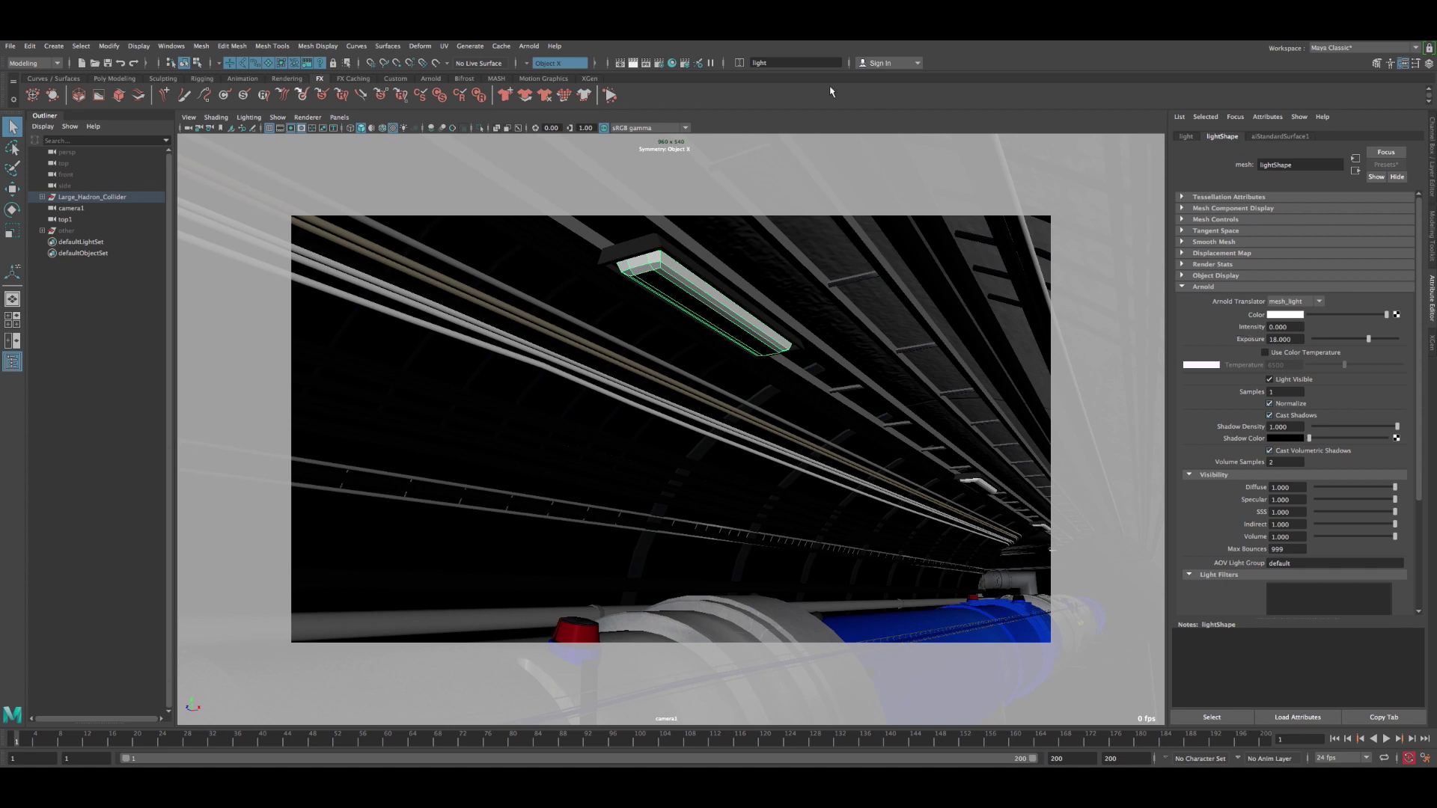
left_click(672, 63)
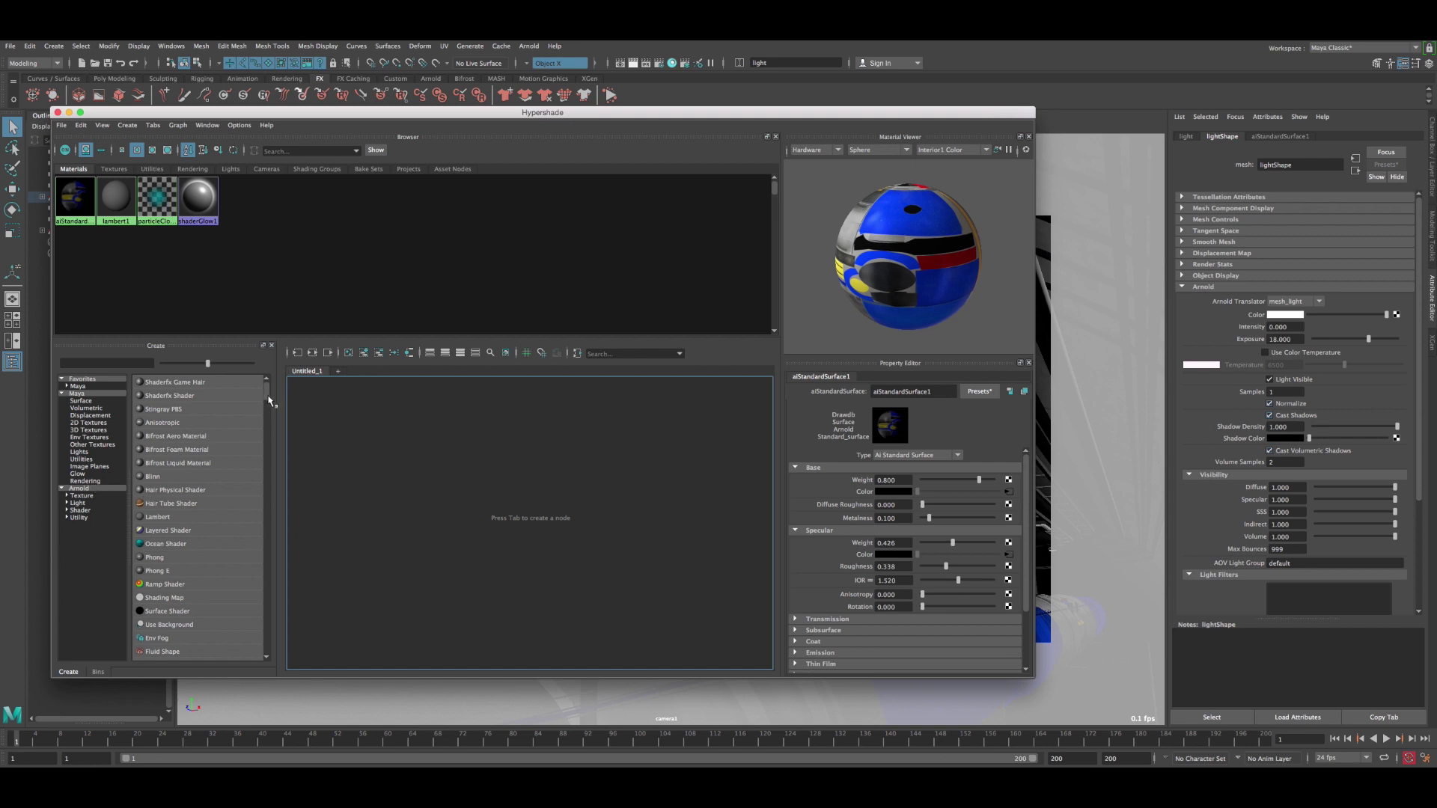
left_click(88, 430)
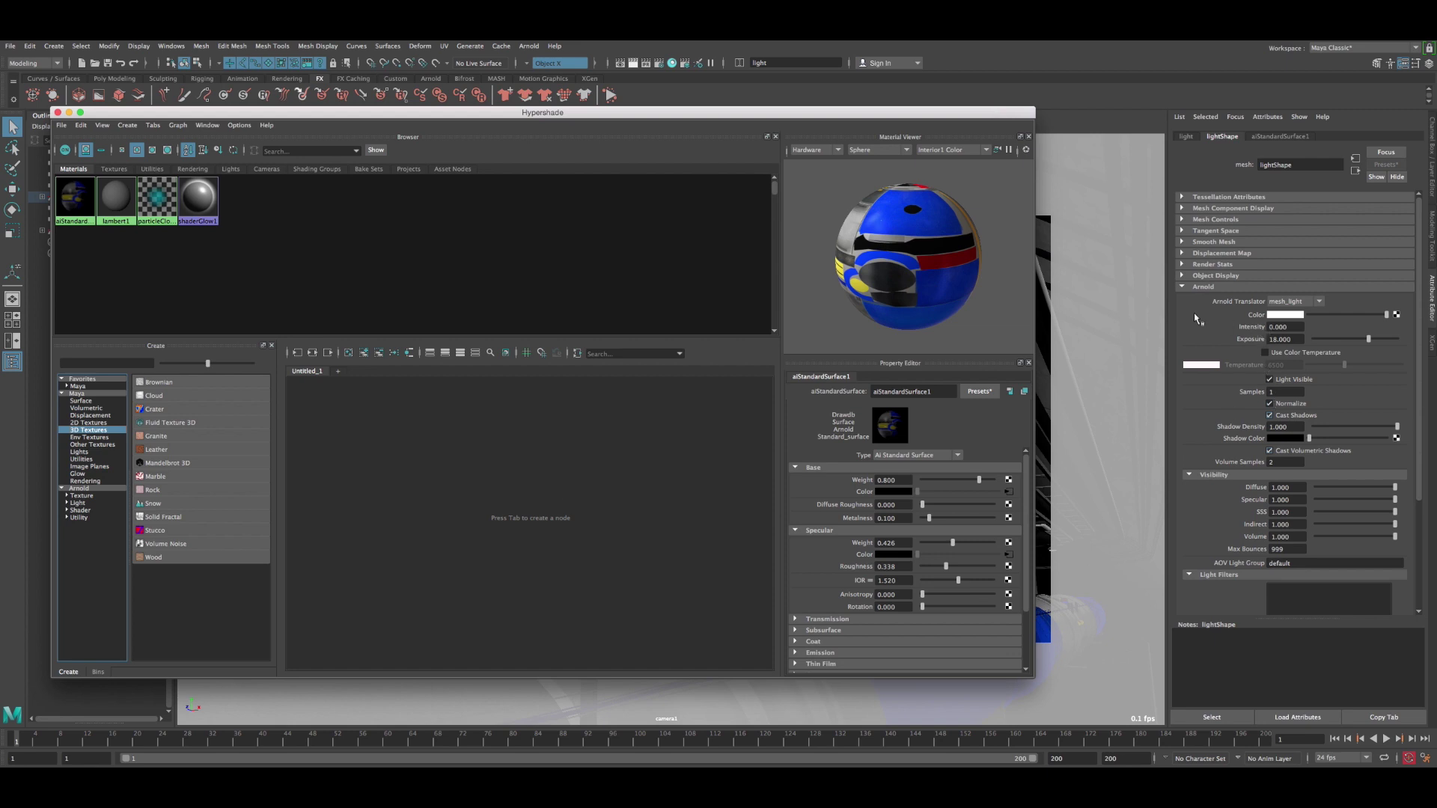
left_click(57, 113)
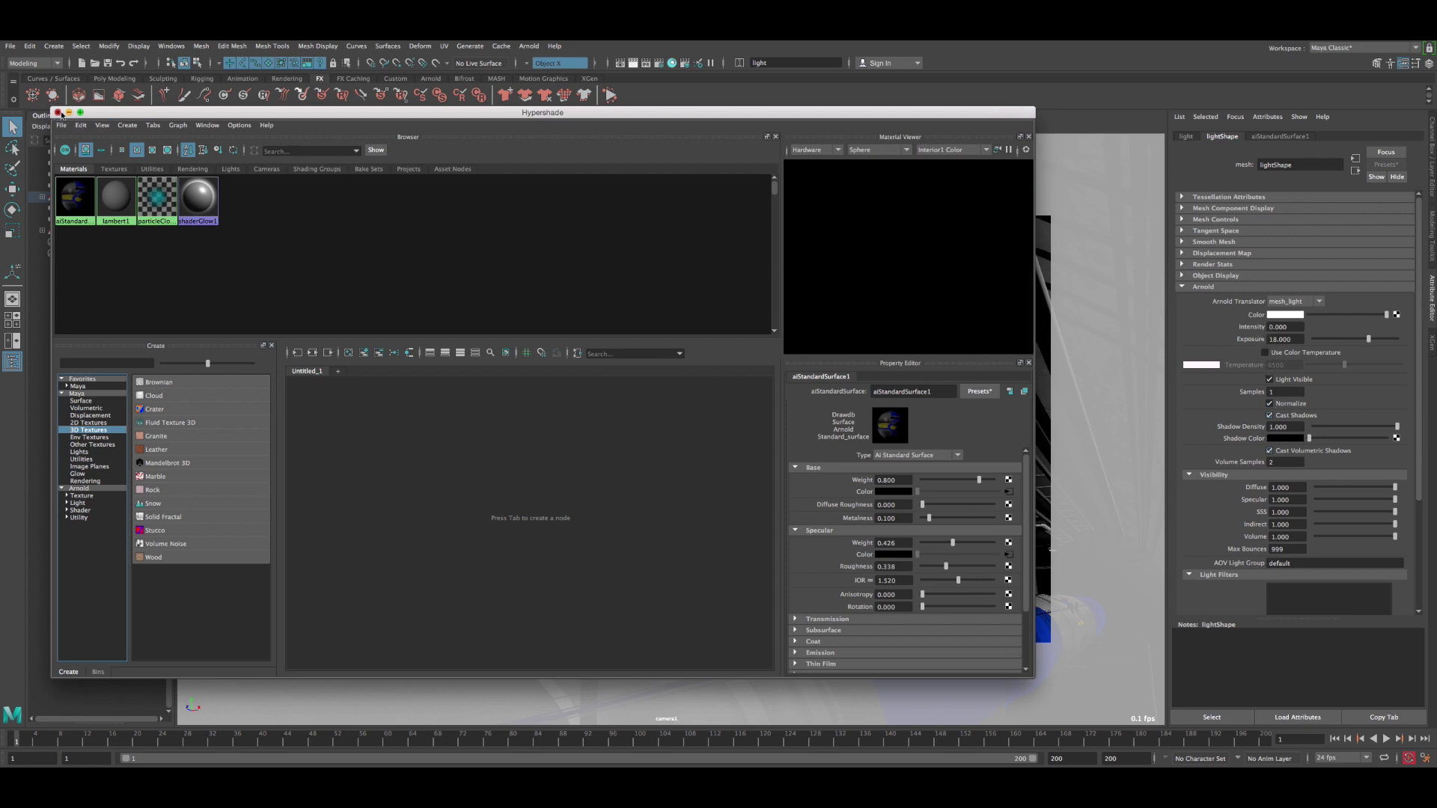
- Connect a new 3D Volume Noise texture to the mesh light's Intensity
right_click(1245, 329)
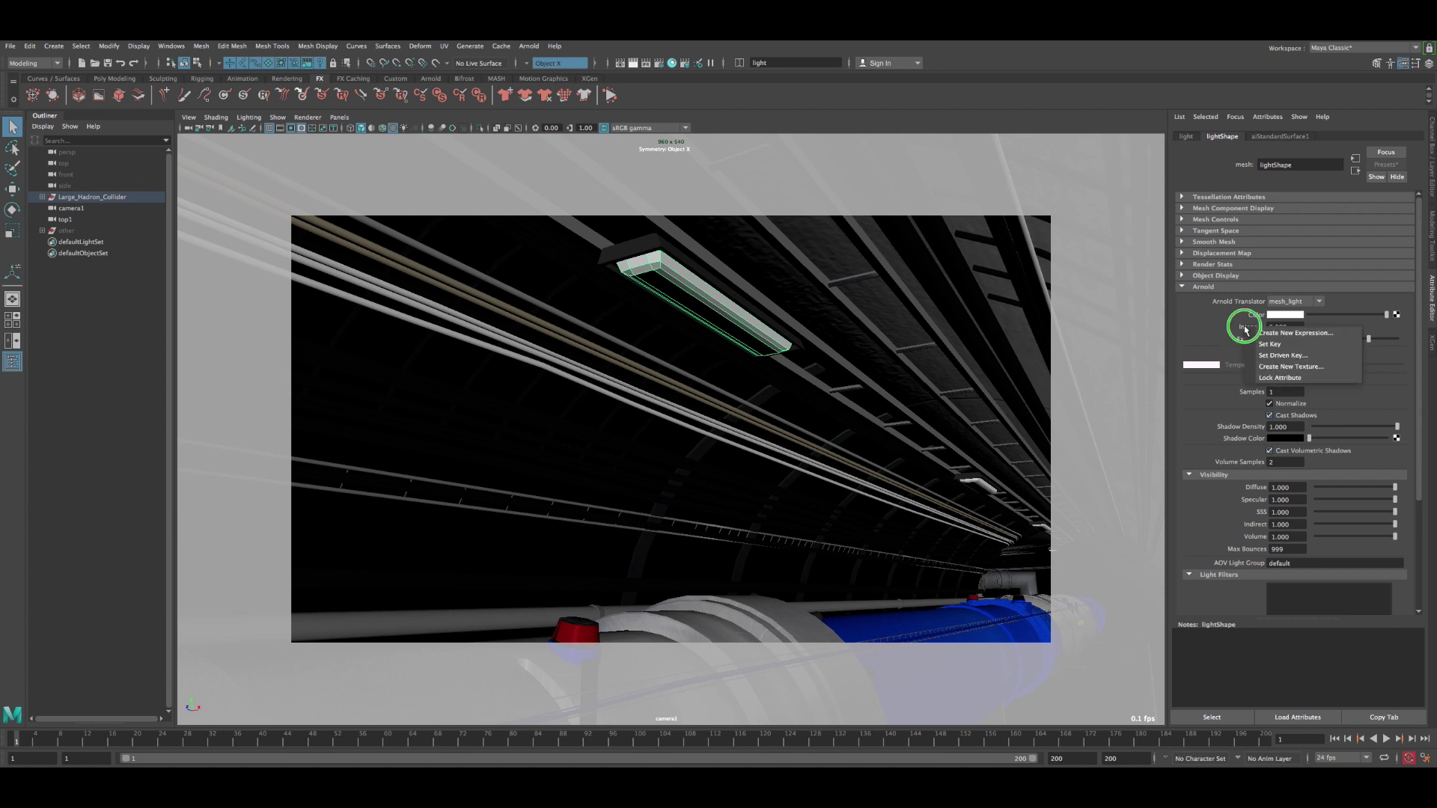
right_click_drag(1245, 329, 1284, 368)
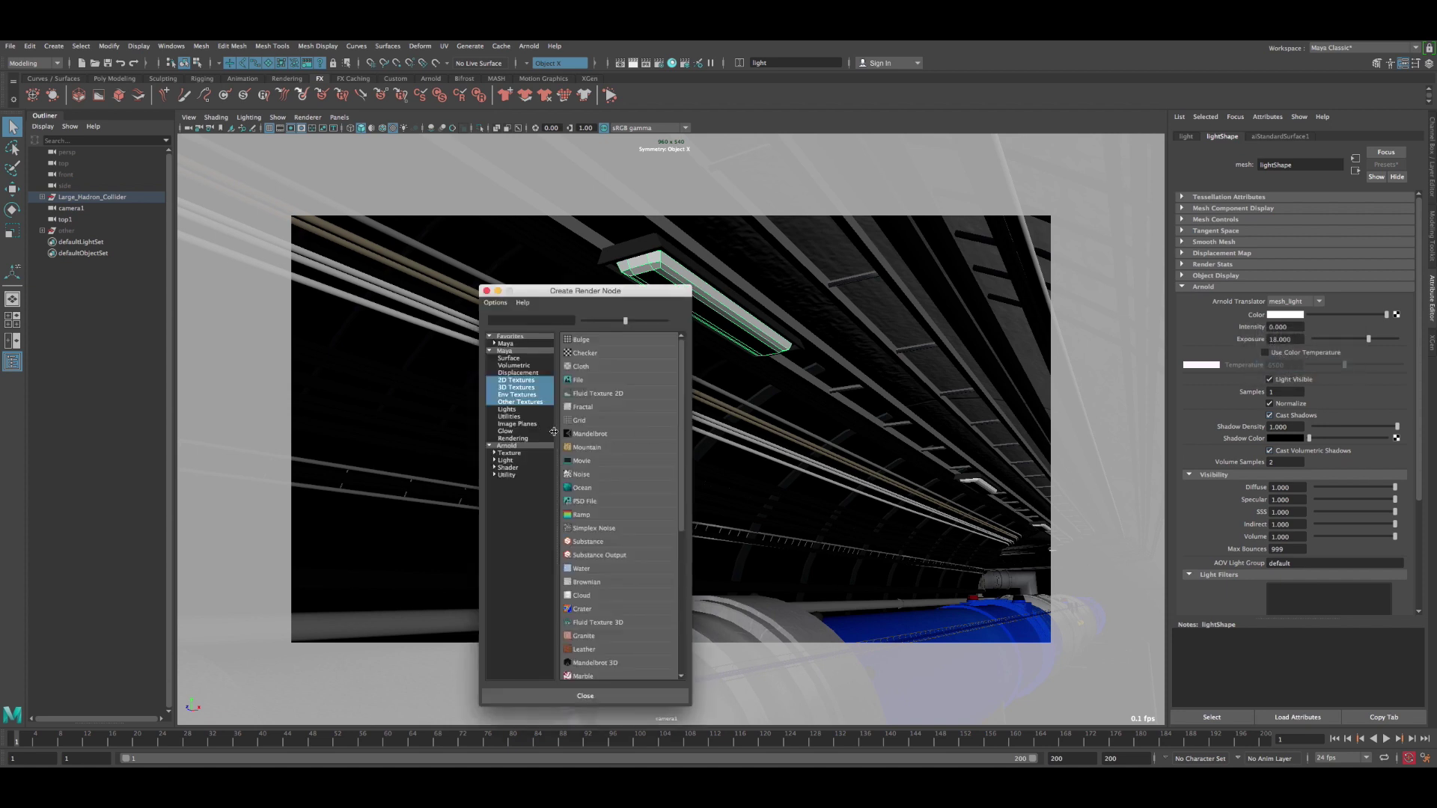
left_click(516, 389)
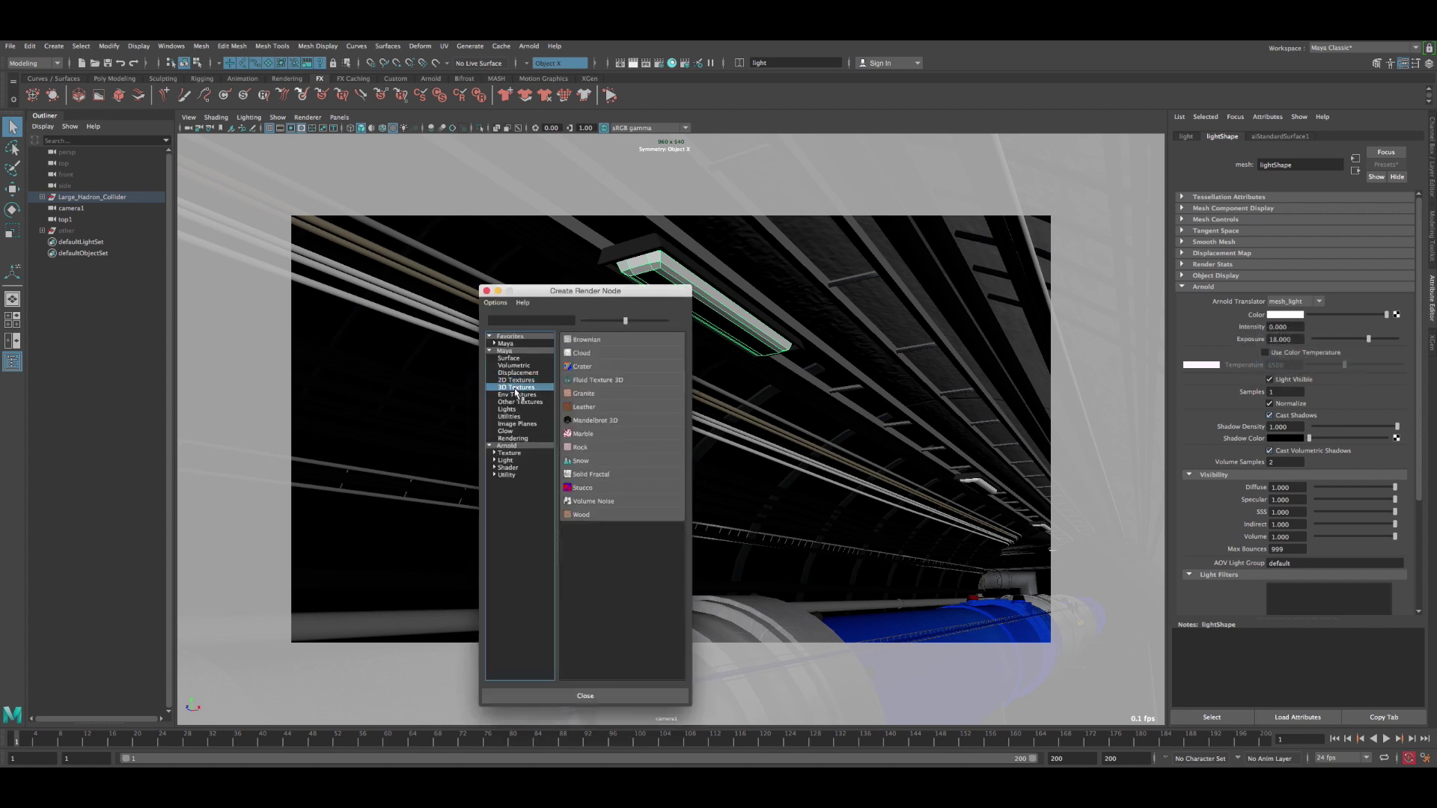
left_click(595, 501)
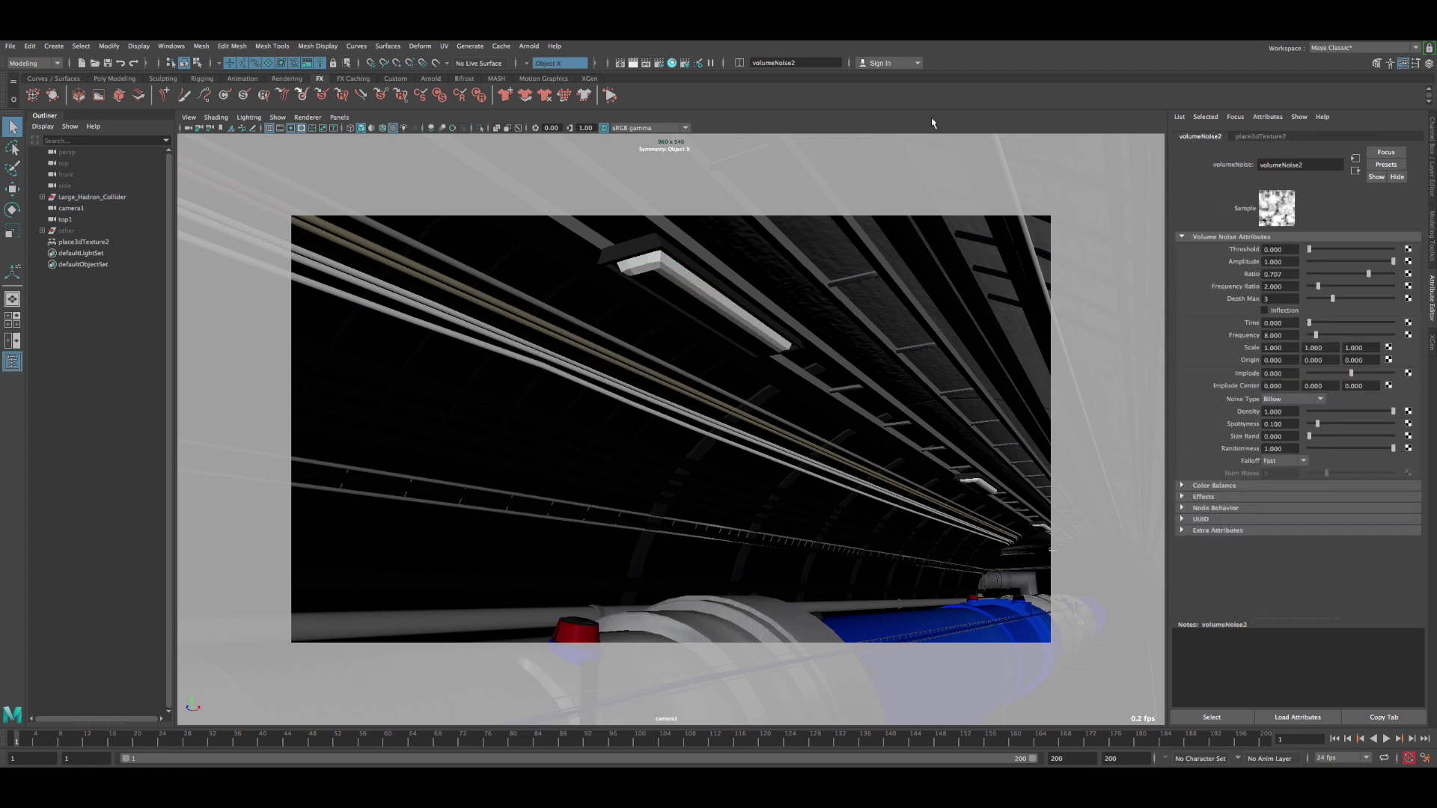
- Graph the ceiling light's shading network in the Hypershade and inspect volumeNoise2
left_click(671, 63)
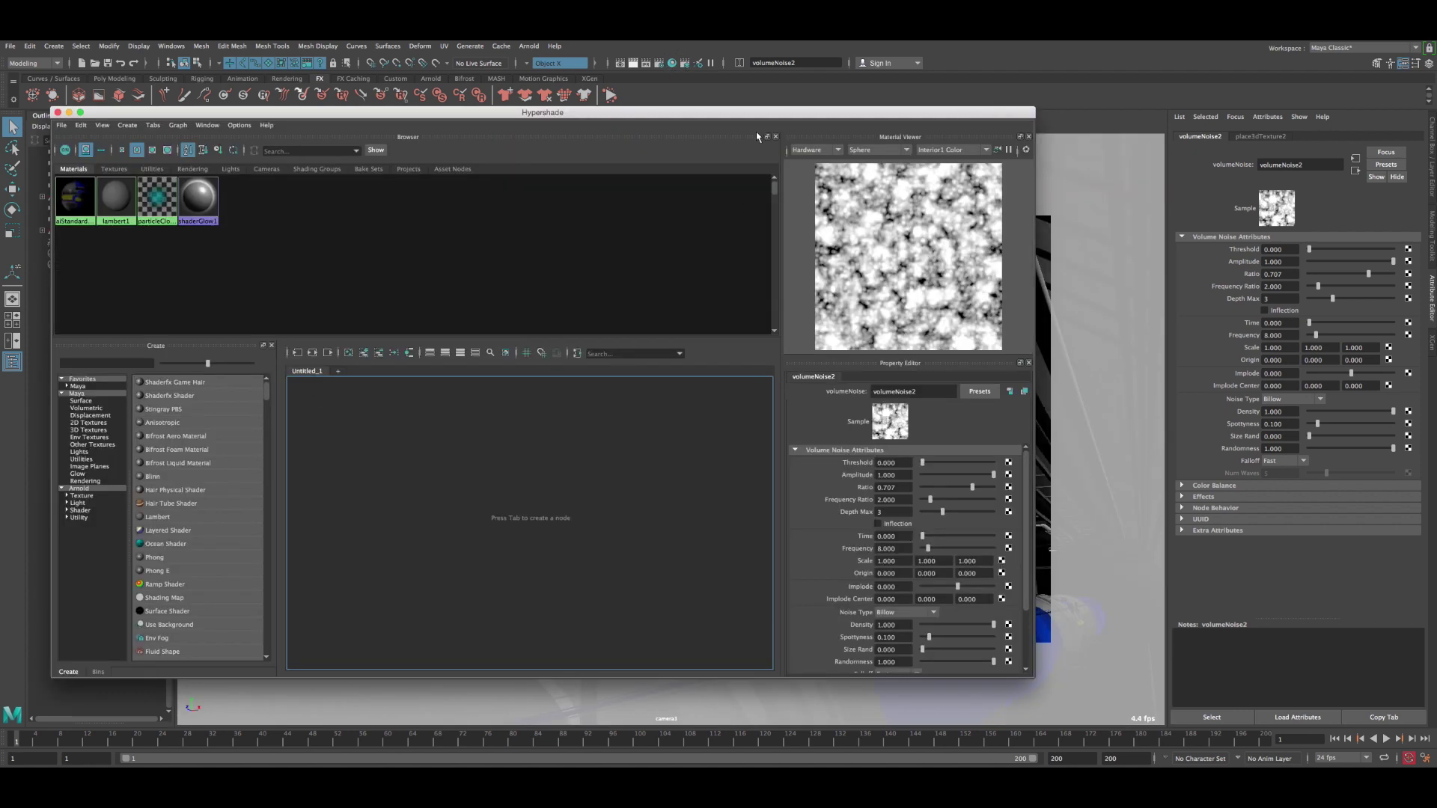
left_click_drag(757, 113, 332, 138)
left_click(677, 296)
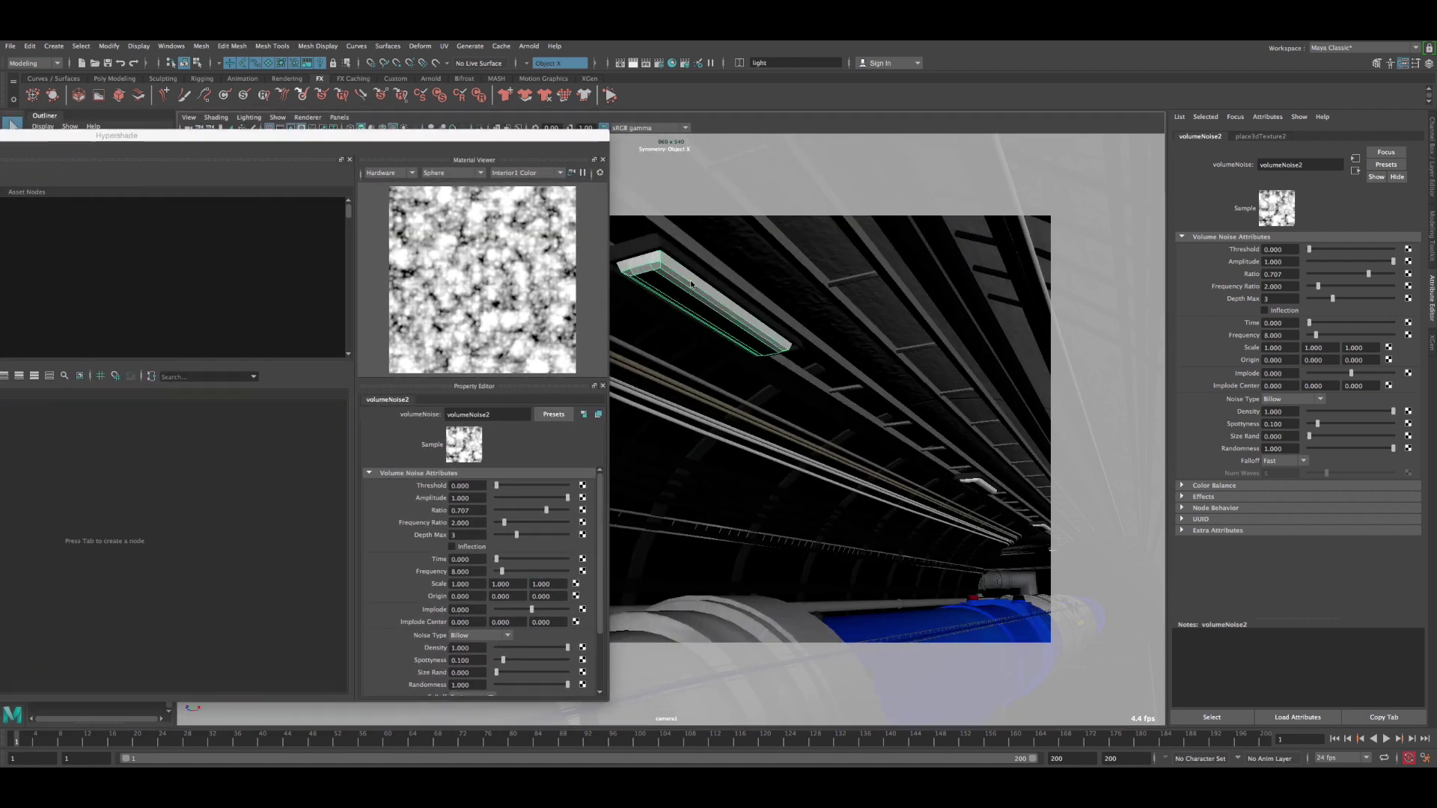
double_click(481, 136)
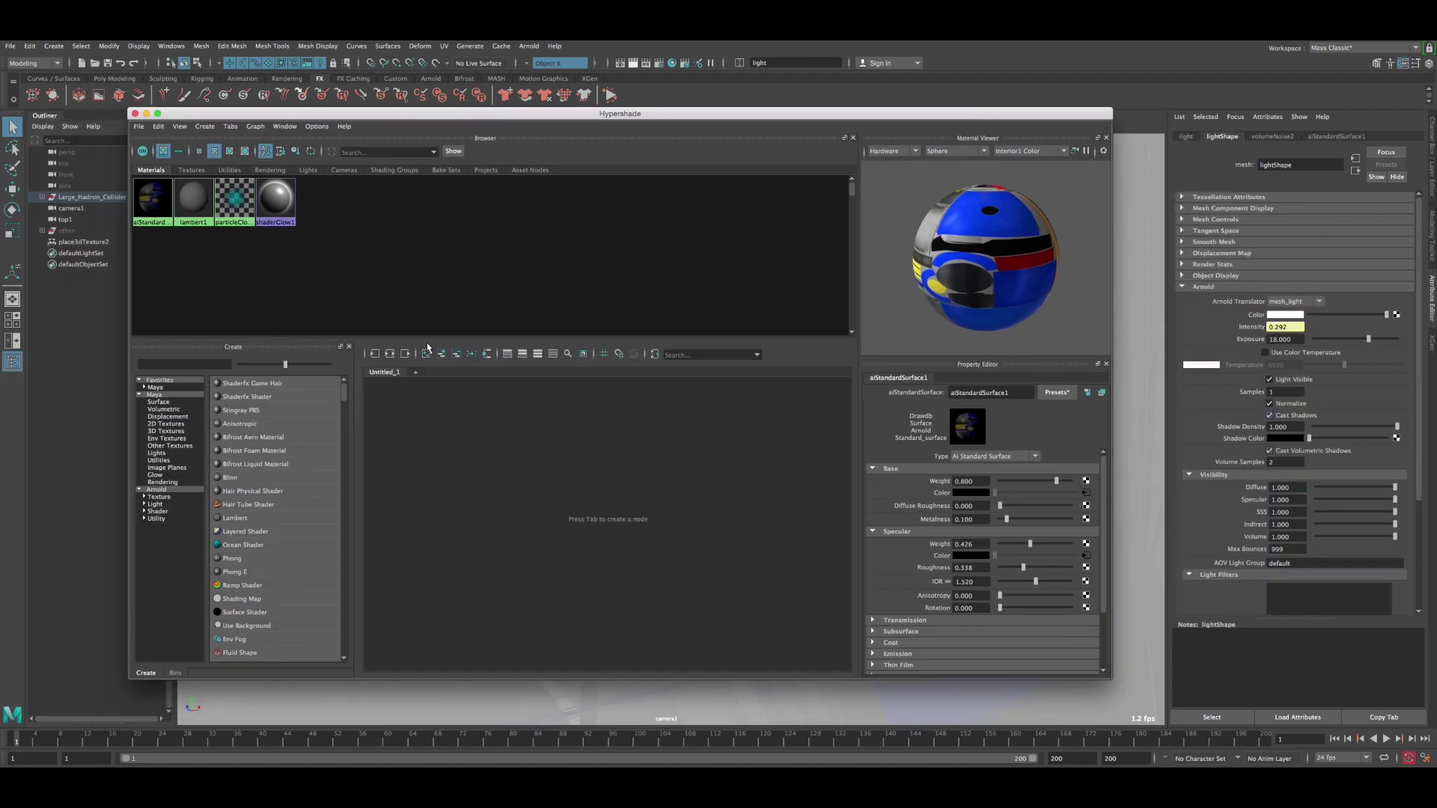
left_click(390, 354)
scroll(586, 540, "down", 2)
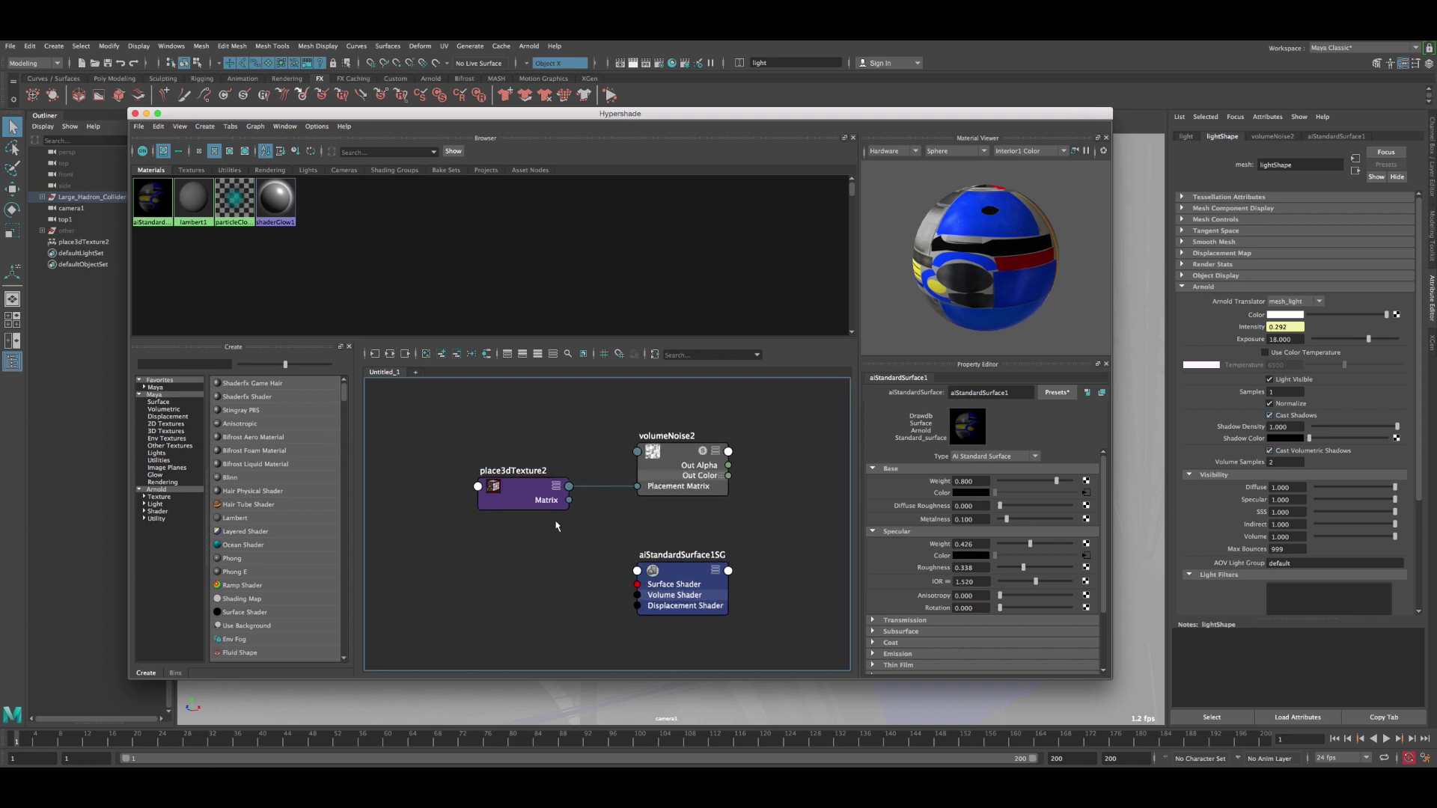
left_click_drag(676, 113, 390, 111)
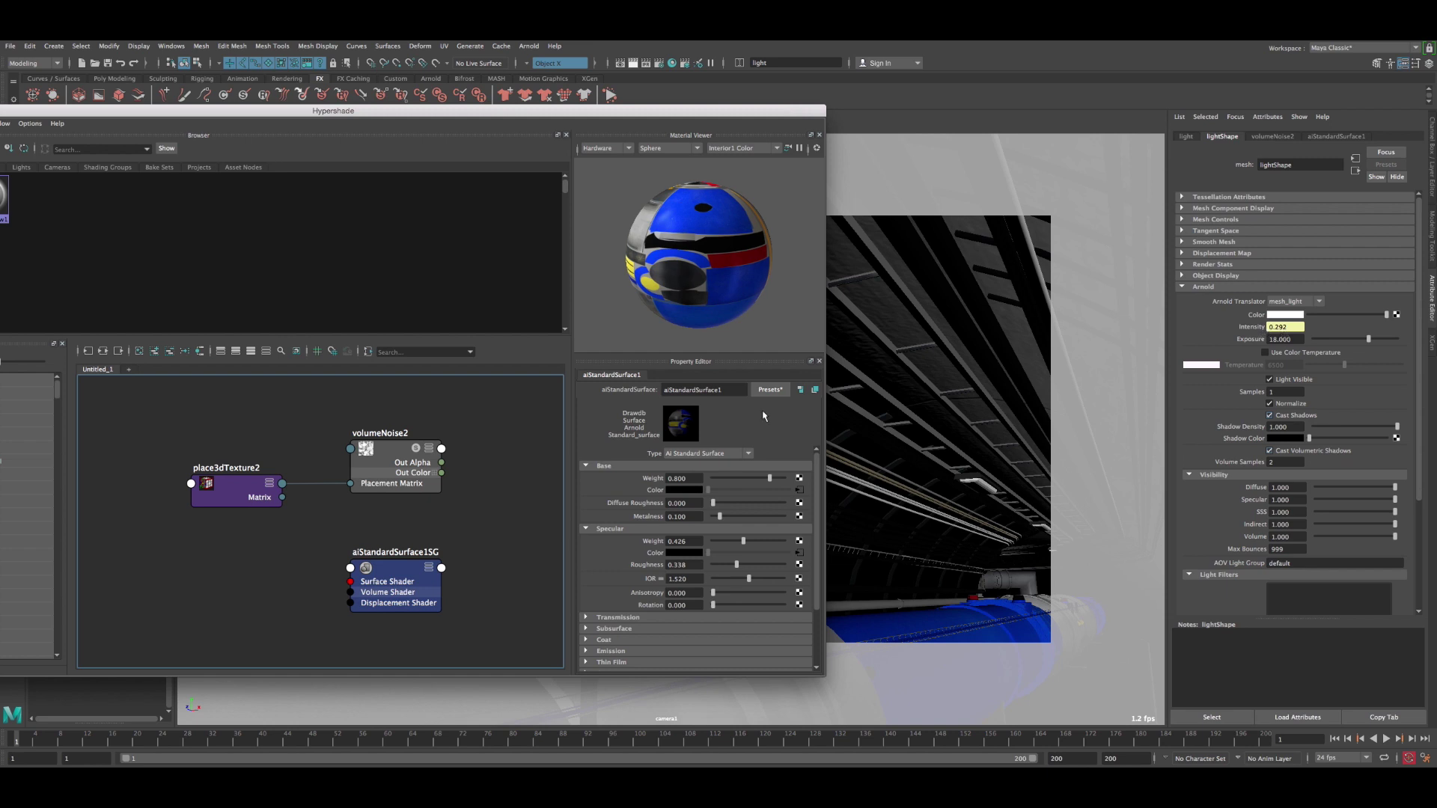
left_click(385, 455)
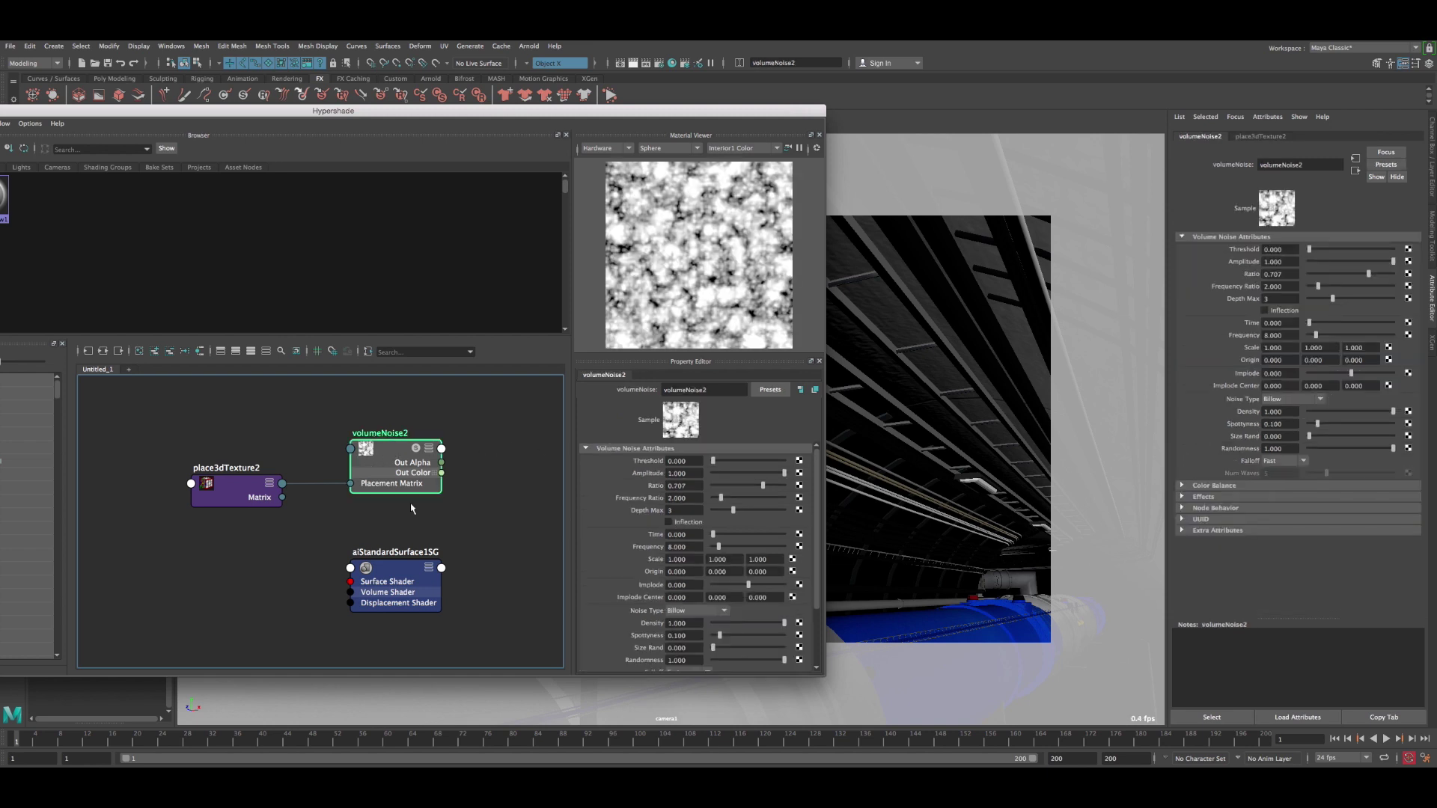
left_click_drag(744, 106, 622, 90)
key("ctrl+z")
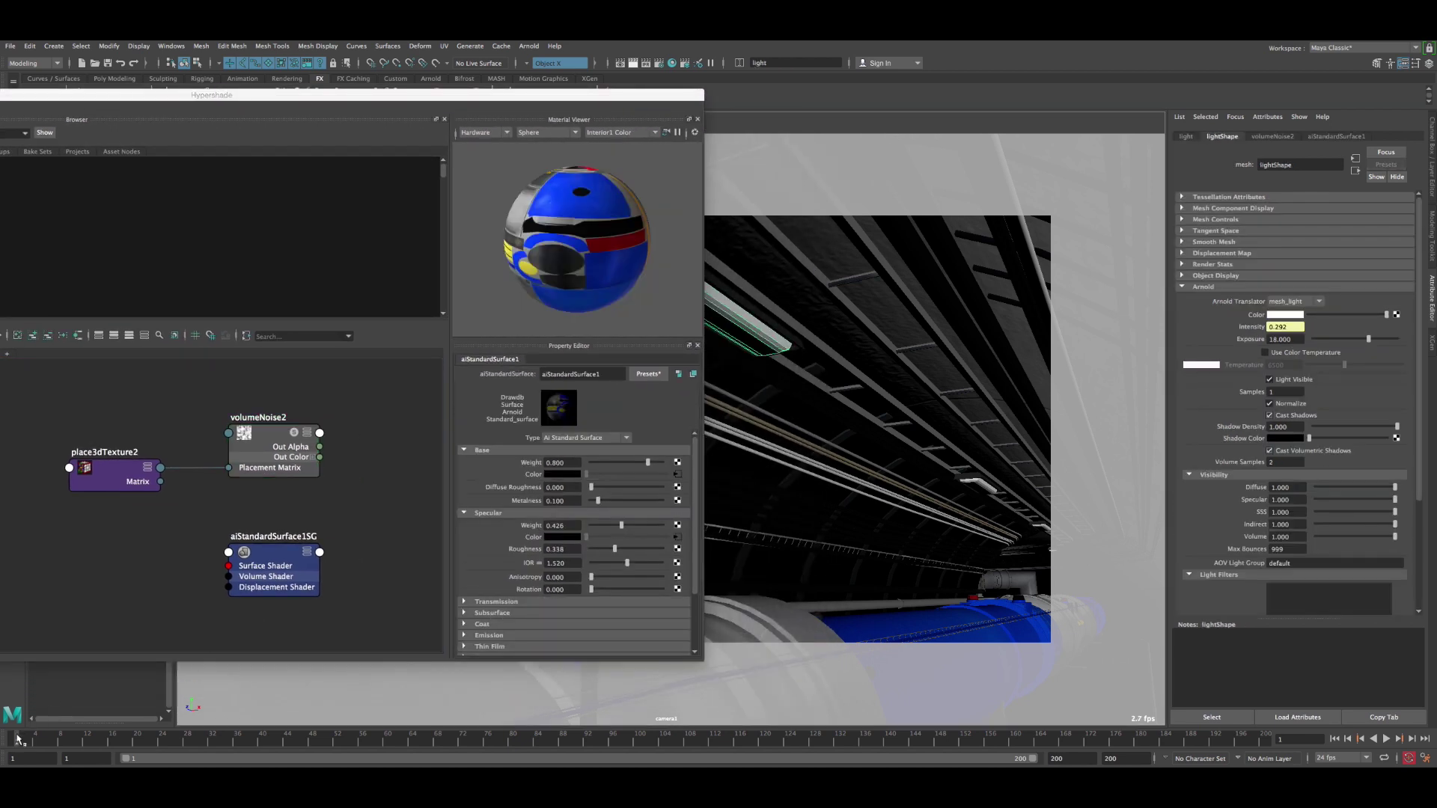
- Play back the flickering lights, return to frame 1, and load volumeNoise2's attributes
left_click_drag(19, 740, 298, 745)
key("alt+v")
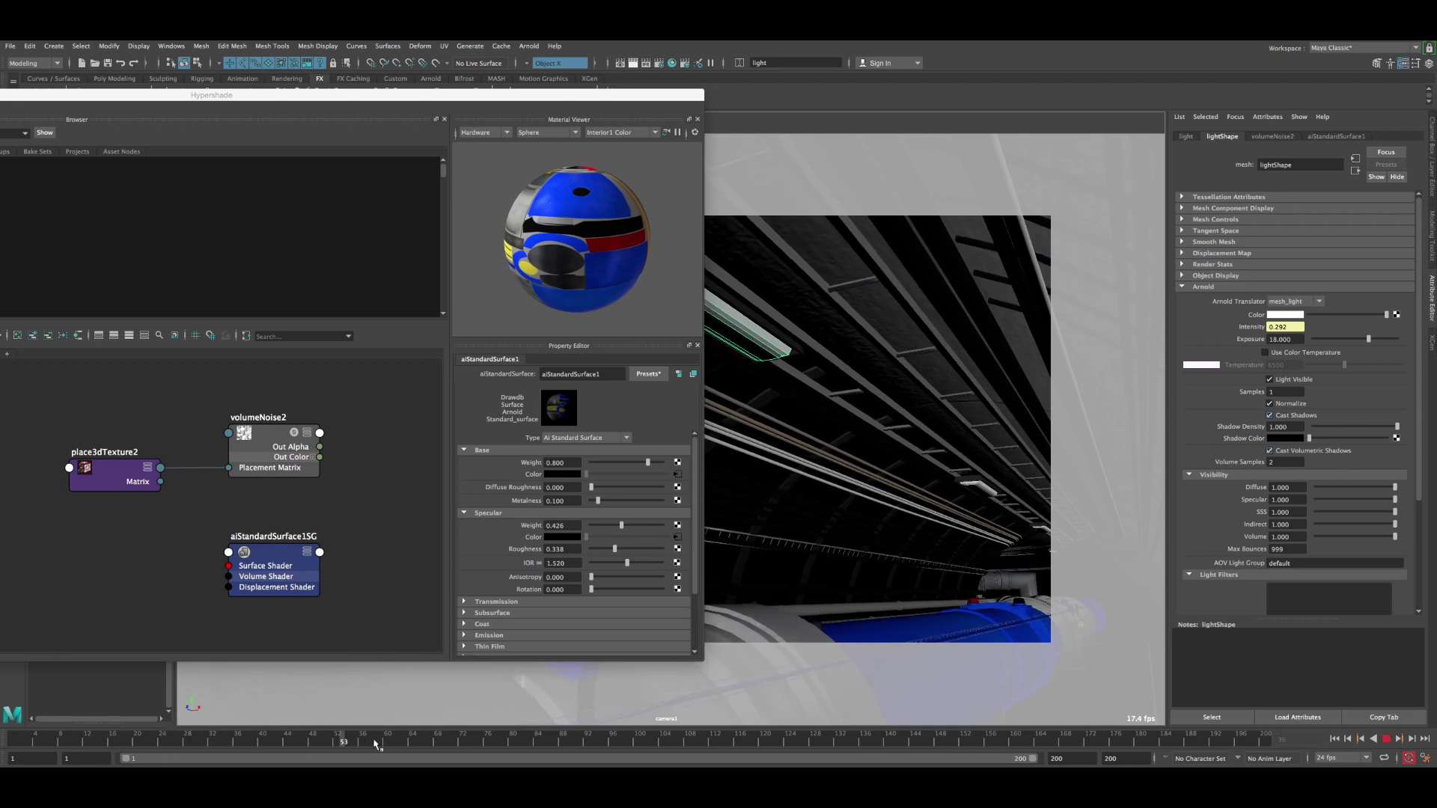
key("alt+v")
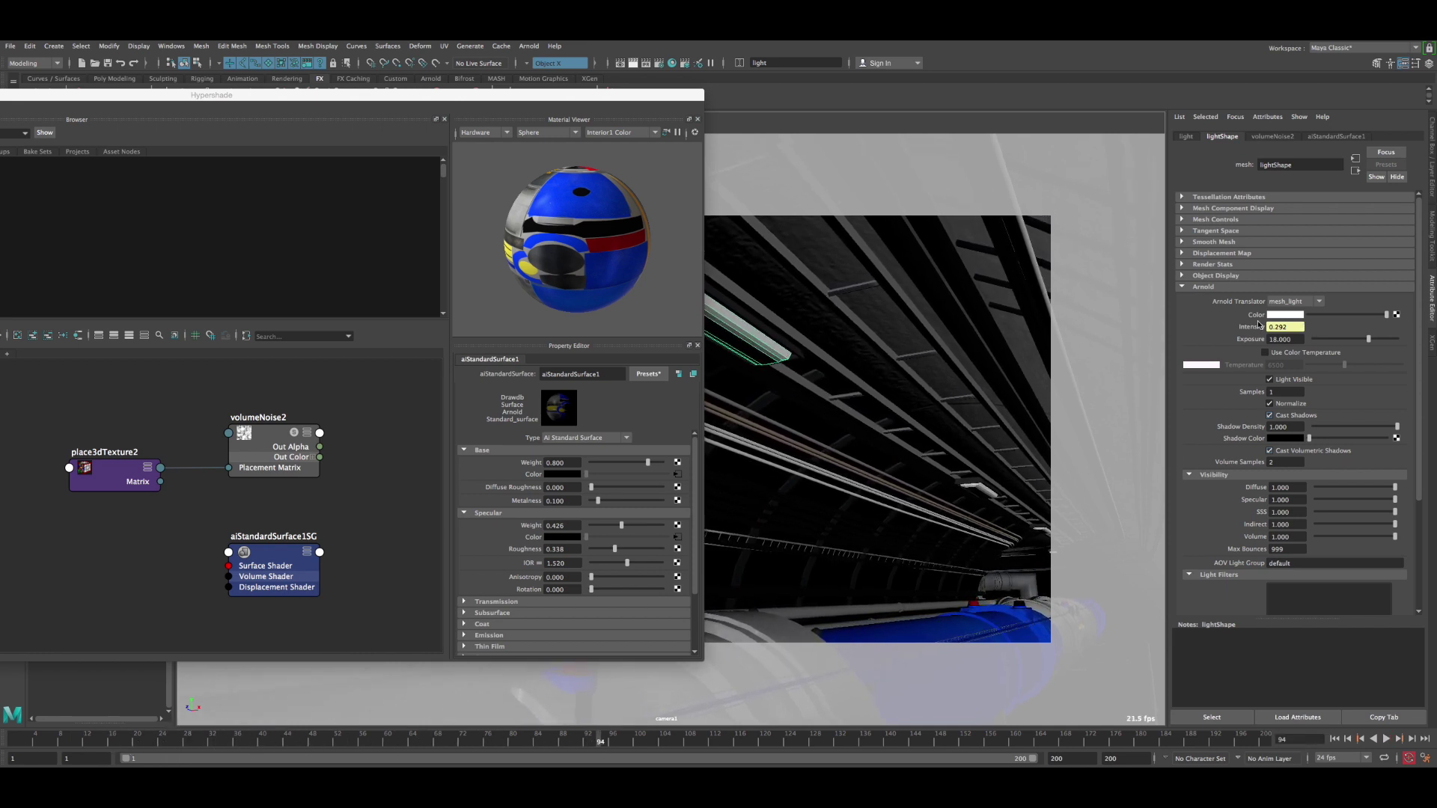
key("alt+v")
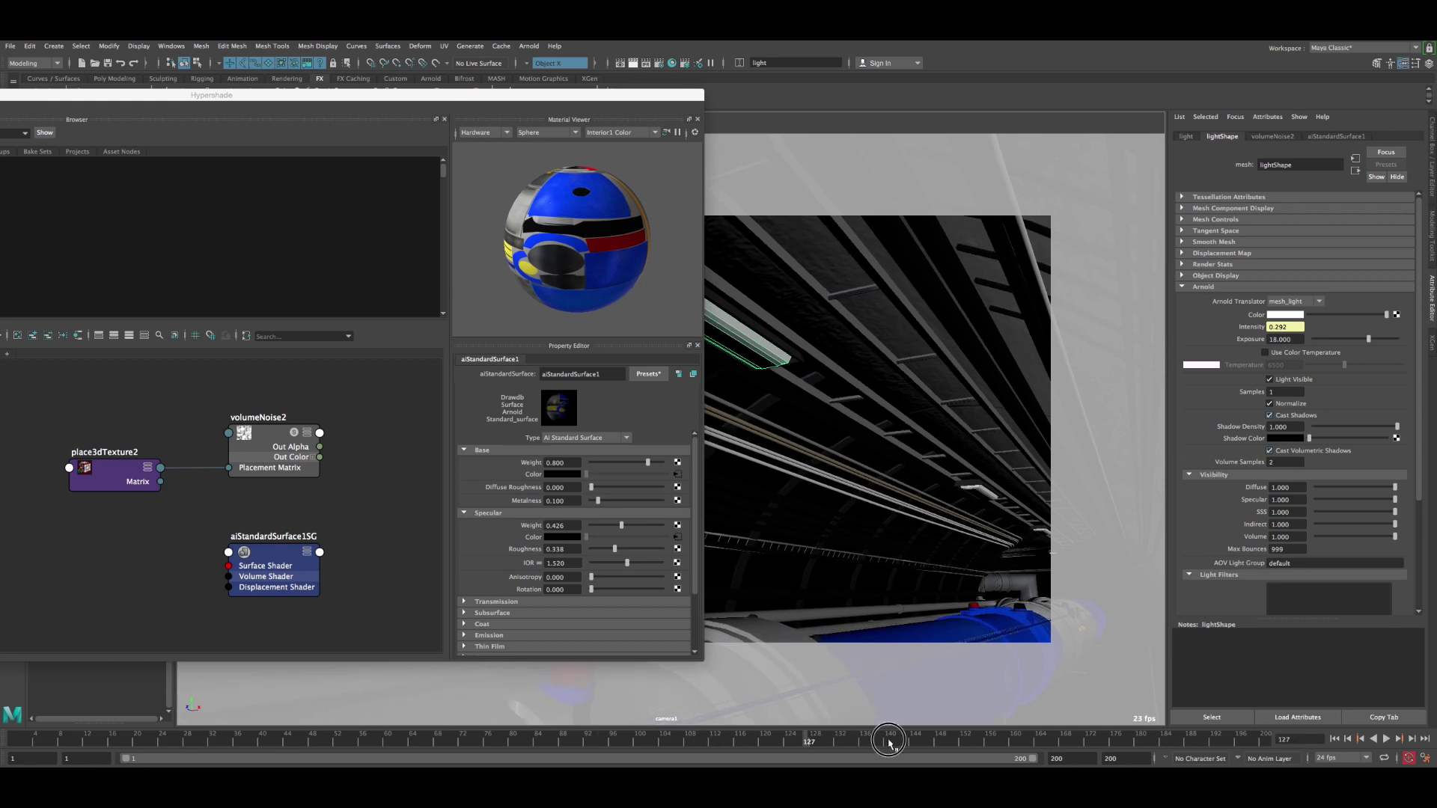
key("alt+v")
left_click(1335, 738)
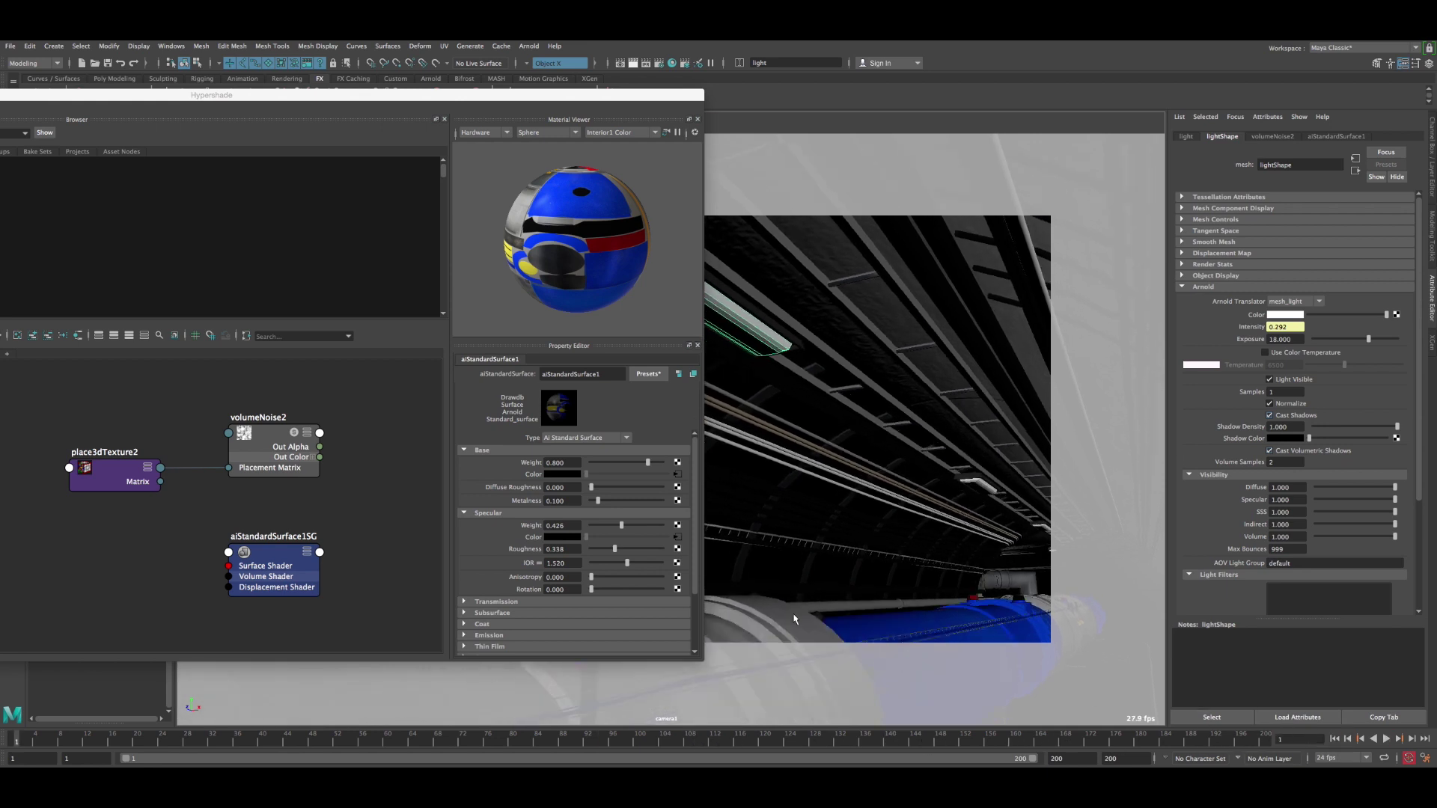
left_click(295, 464)
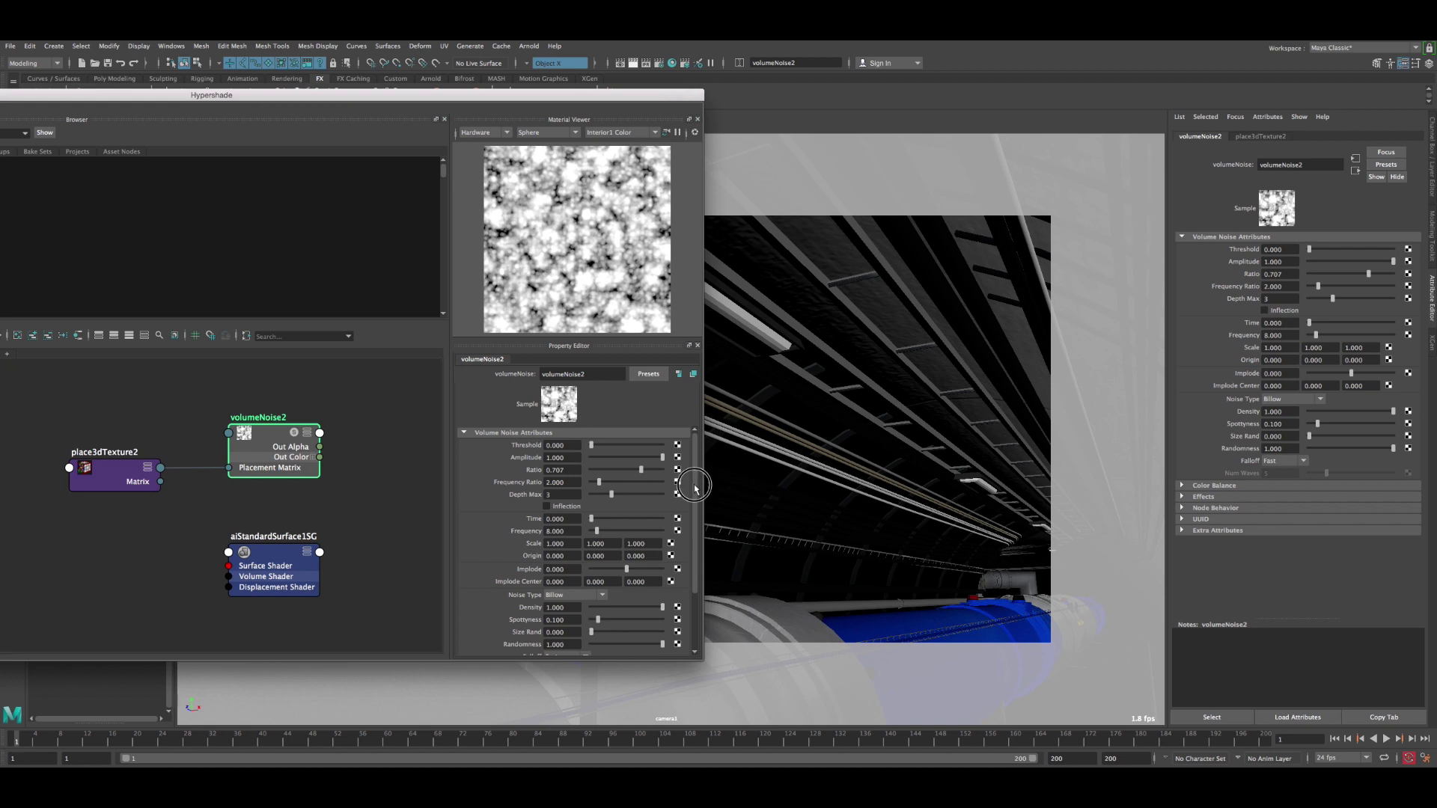
- Key volumeNoise2's Time attribute at 0 on frame 1
left_click_drag(693, 487, 695, 498)
scroll(683, 486, "up", 1)
right_click(533, 518)
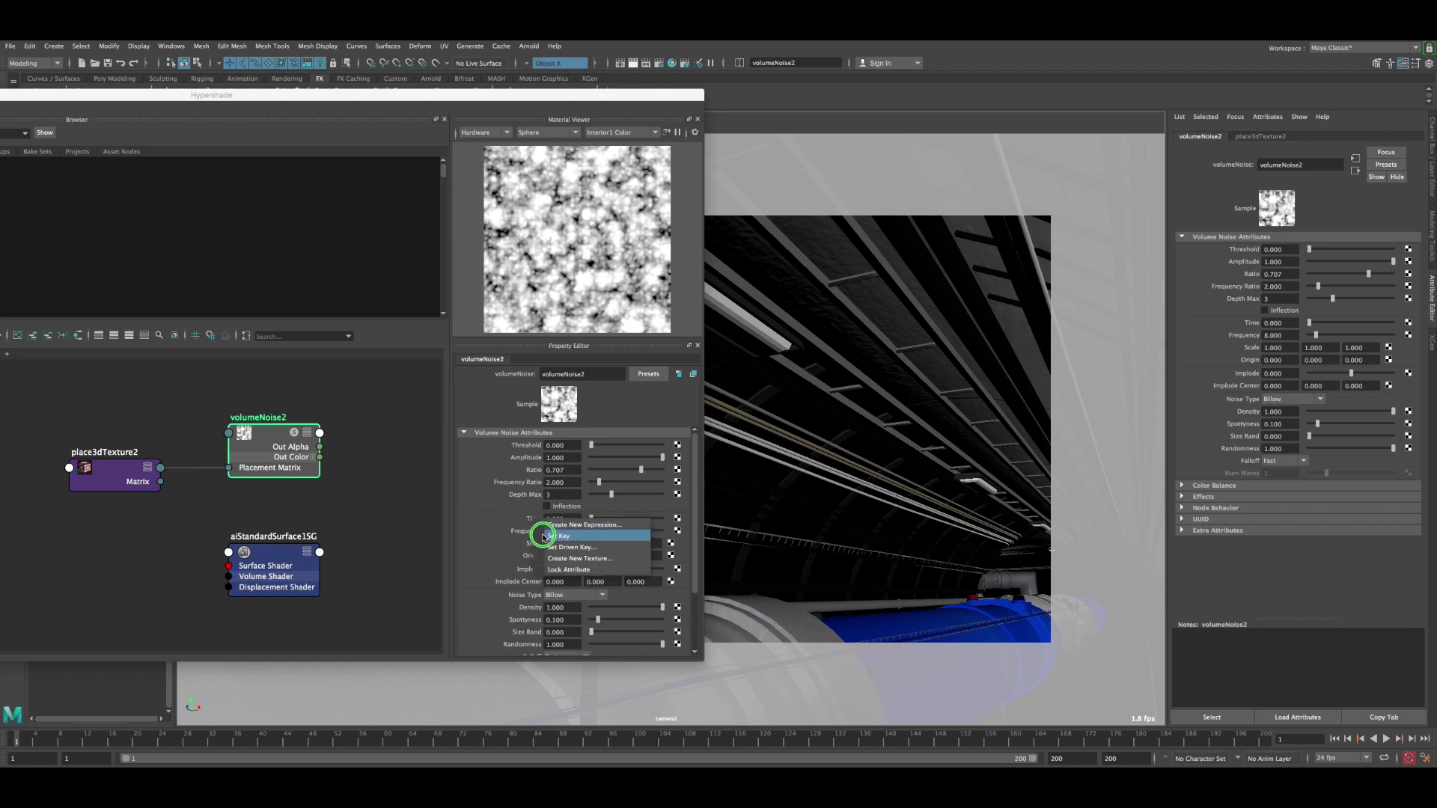
left_click(558, 536)
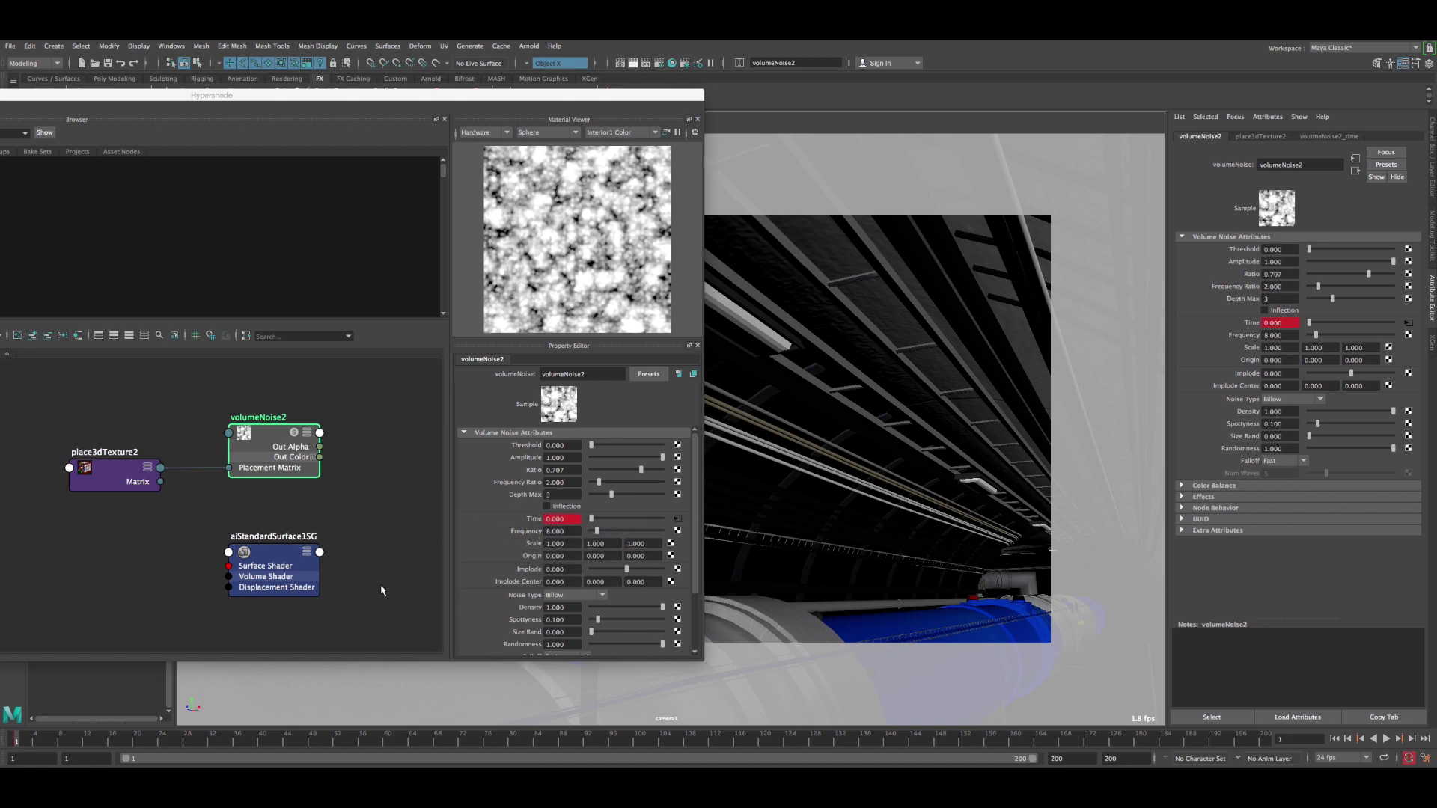
- Key Time at 200 on frame 200, then play back from frame 1 to check
key("alt+v")
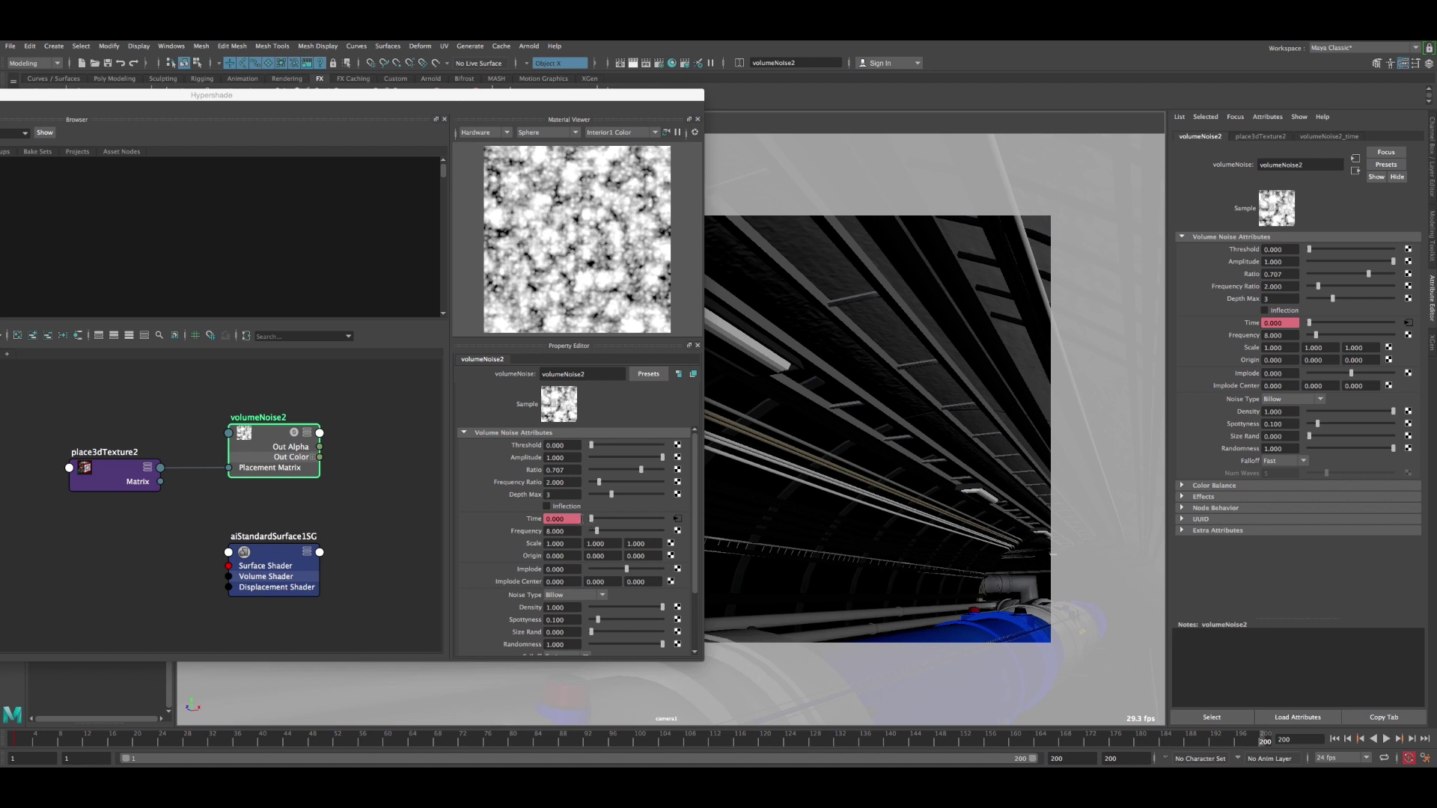
double_click(551, 517)
type("2")
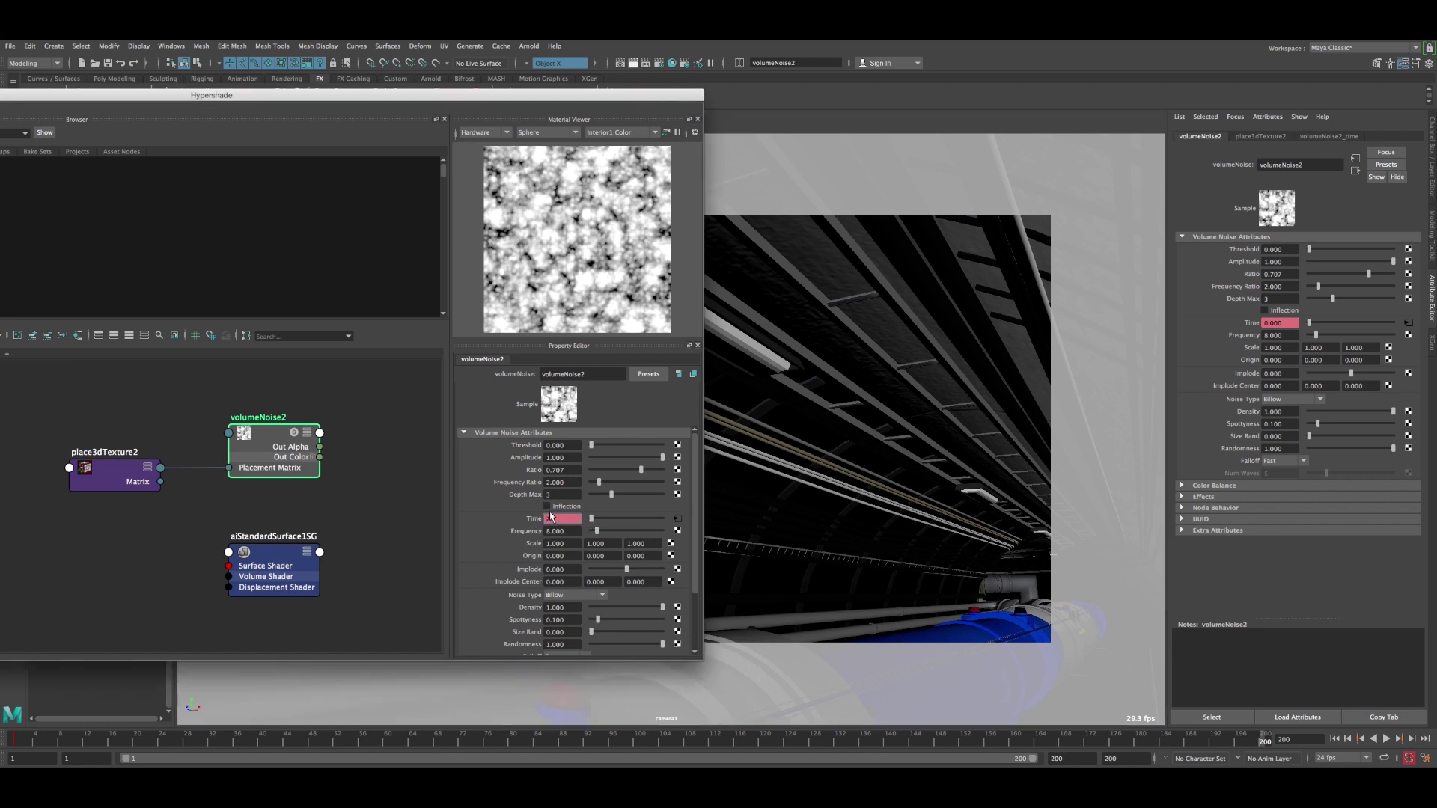
type("00")
key("Return")
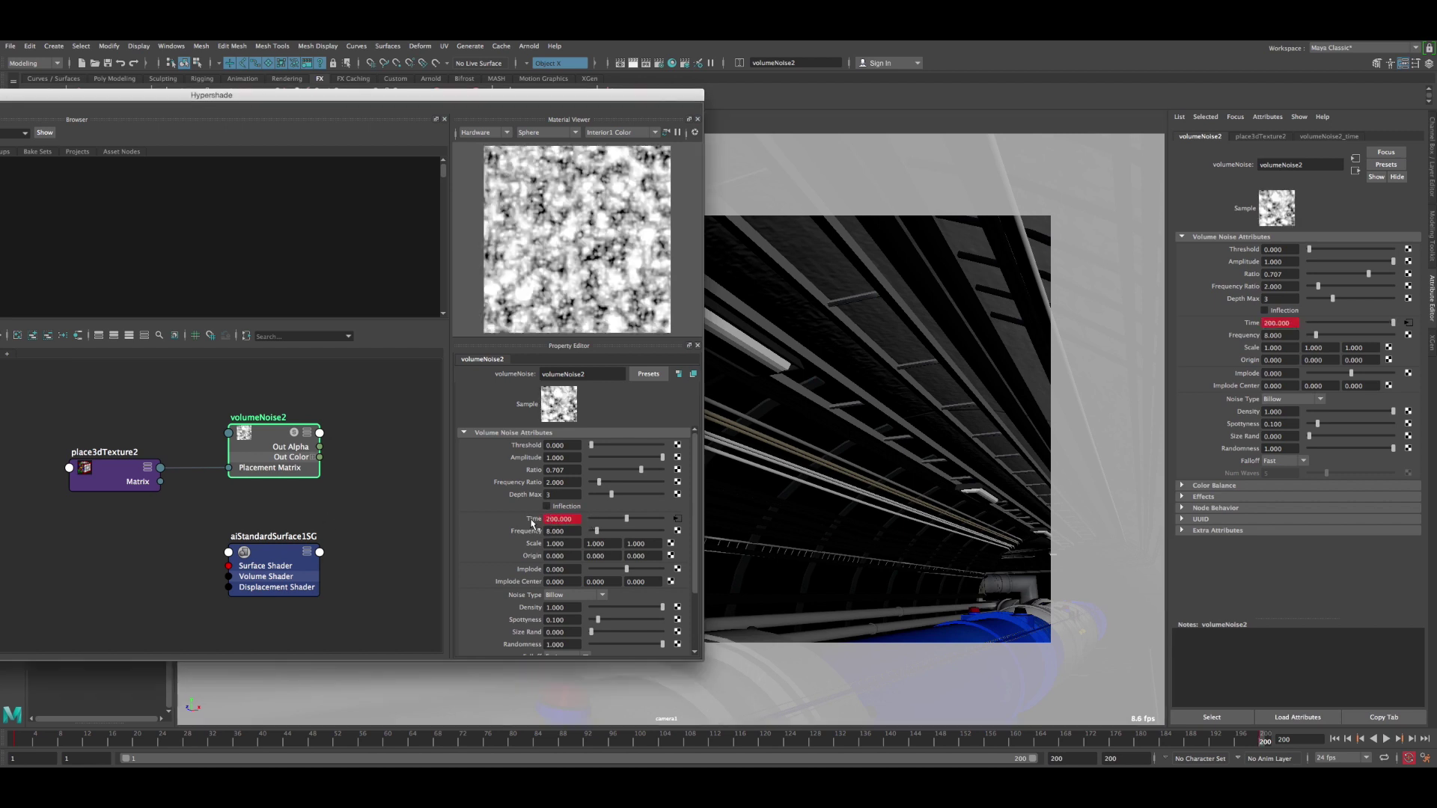
right_click(533, 519)
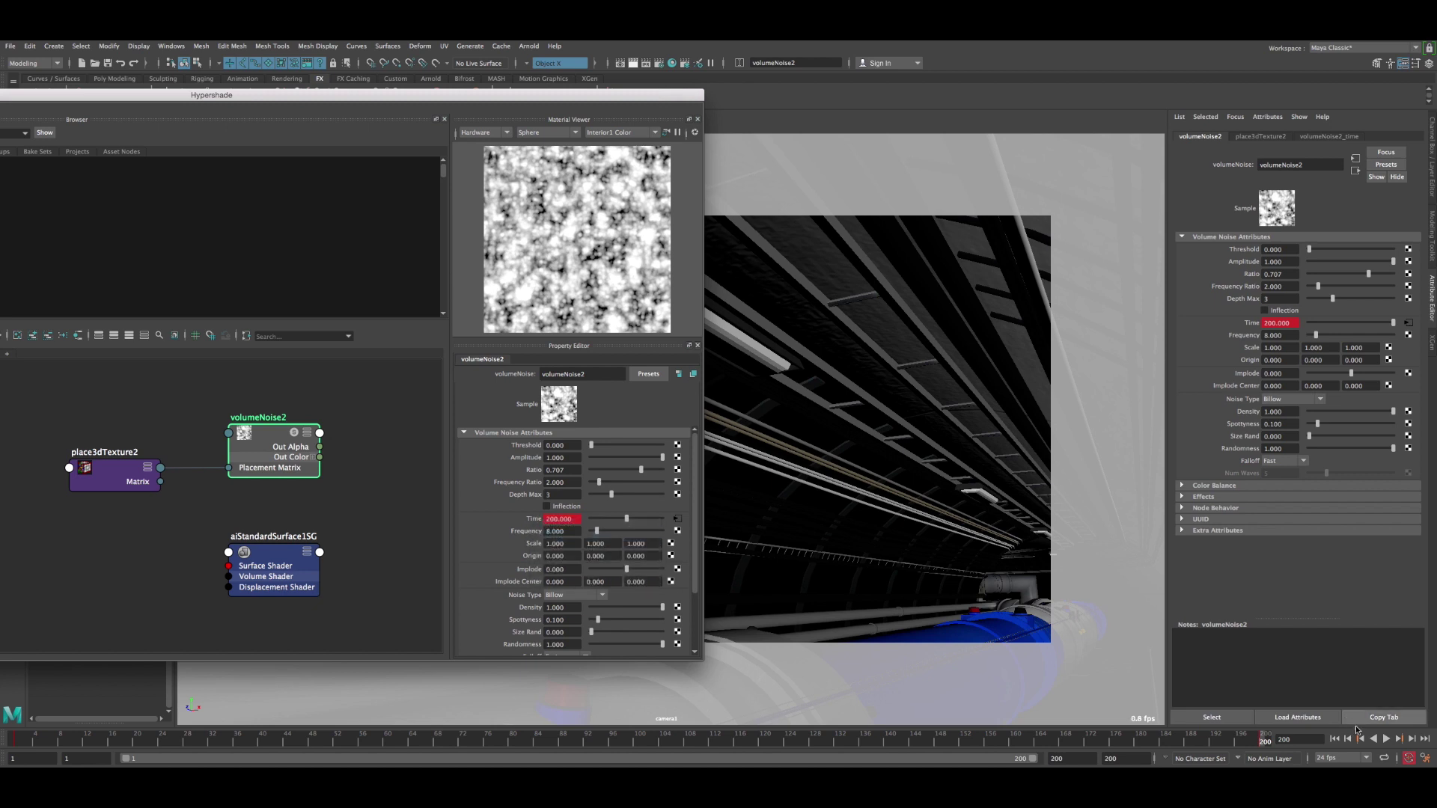
left_click(1334, 739)
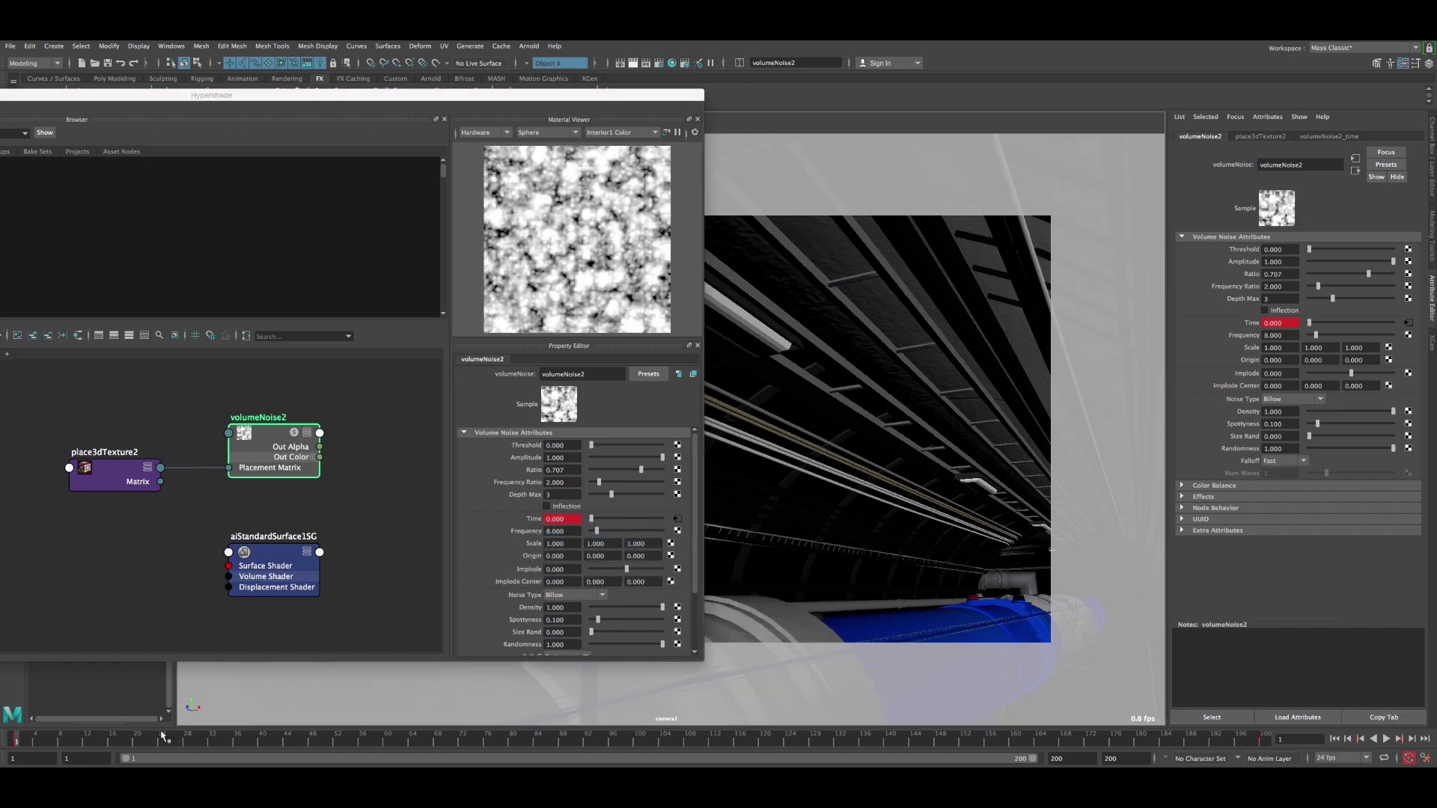
key("alt+v")
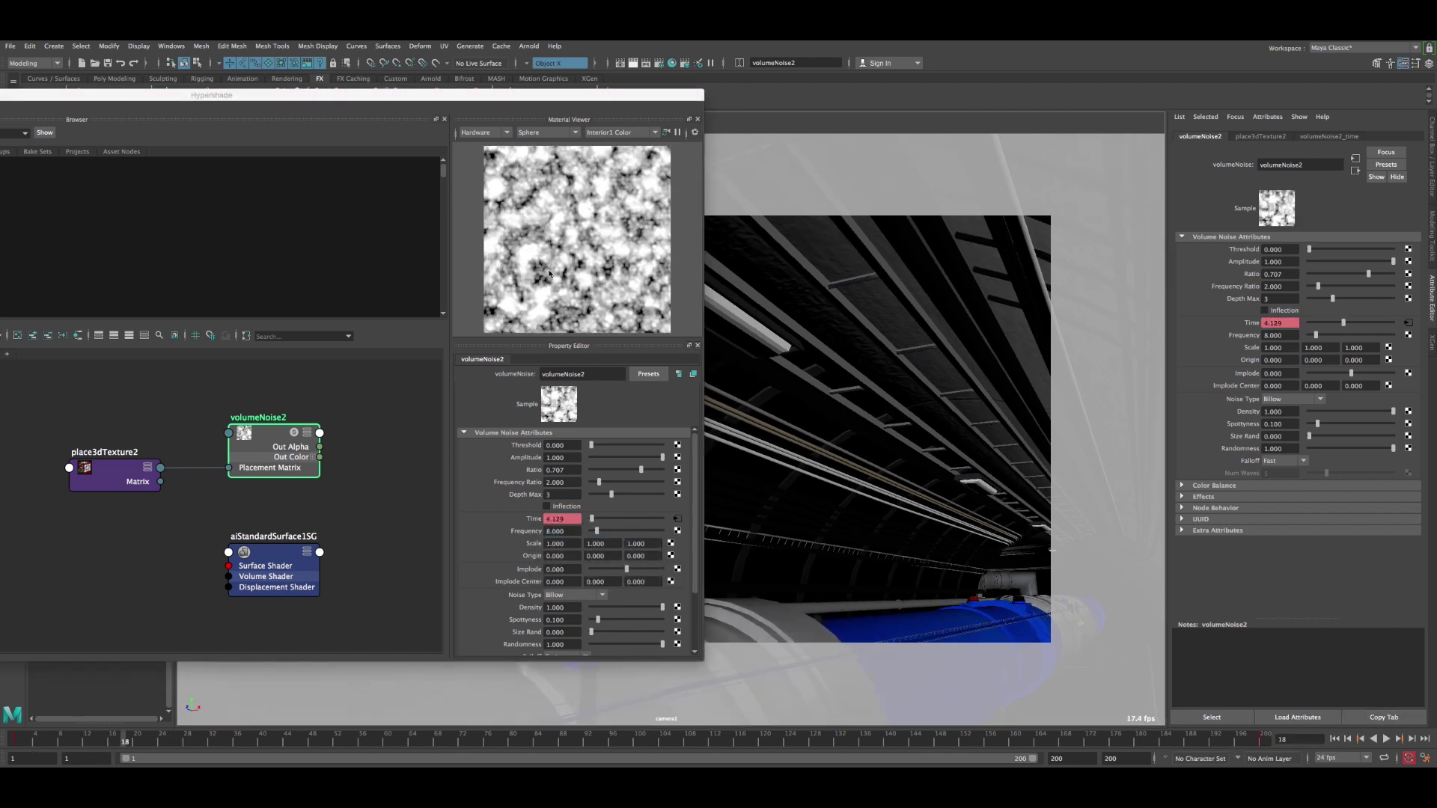
key("alt+v")
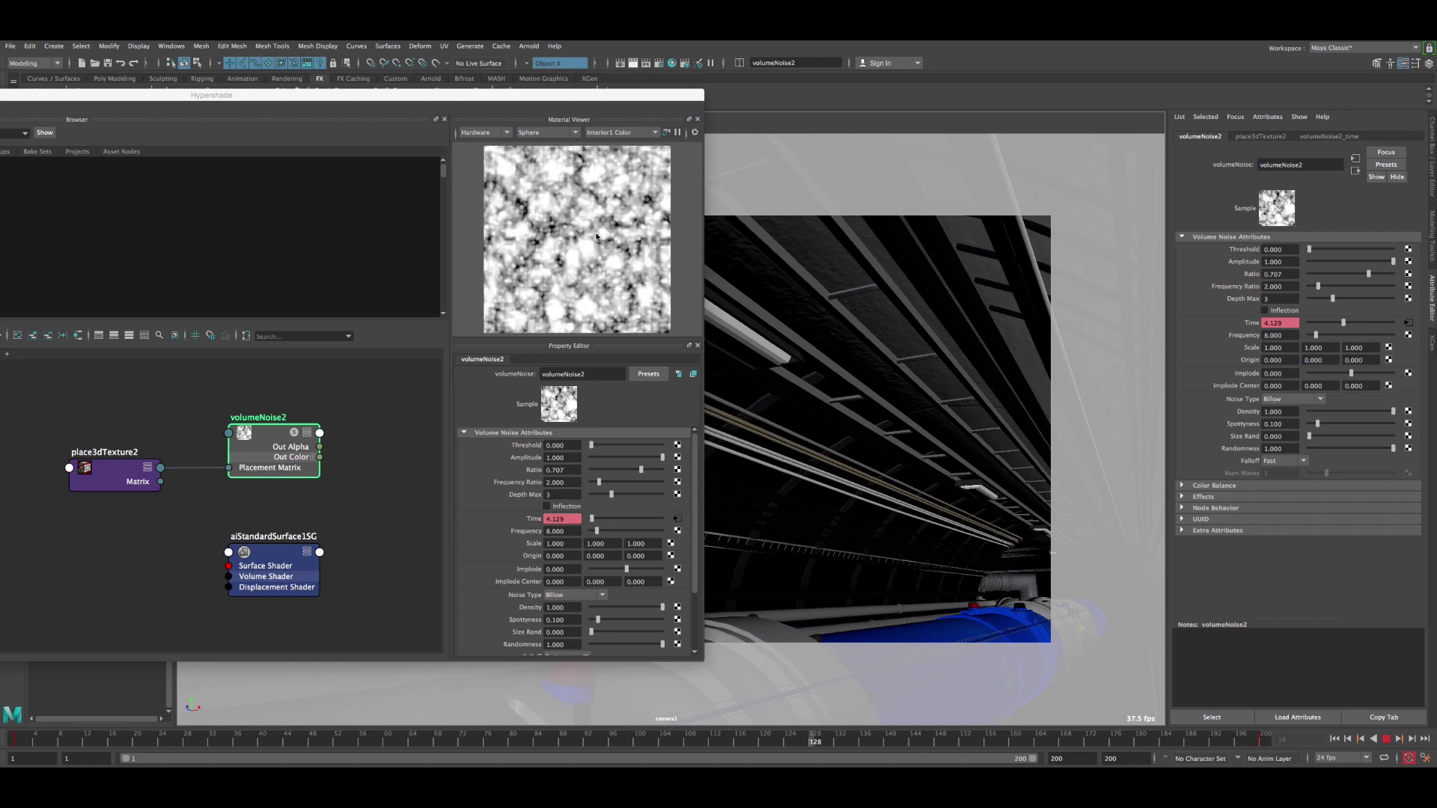
key("alt+v")
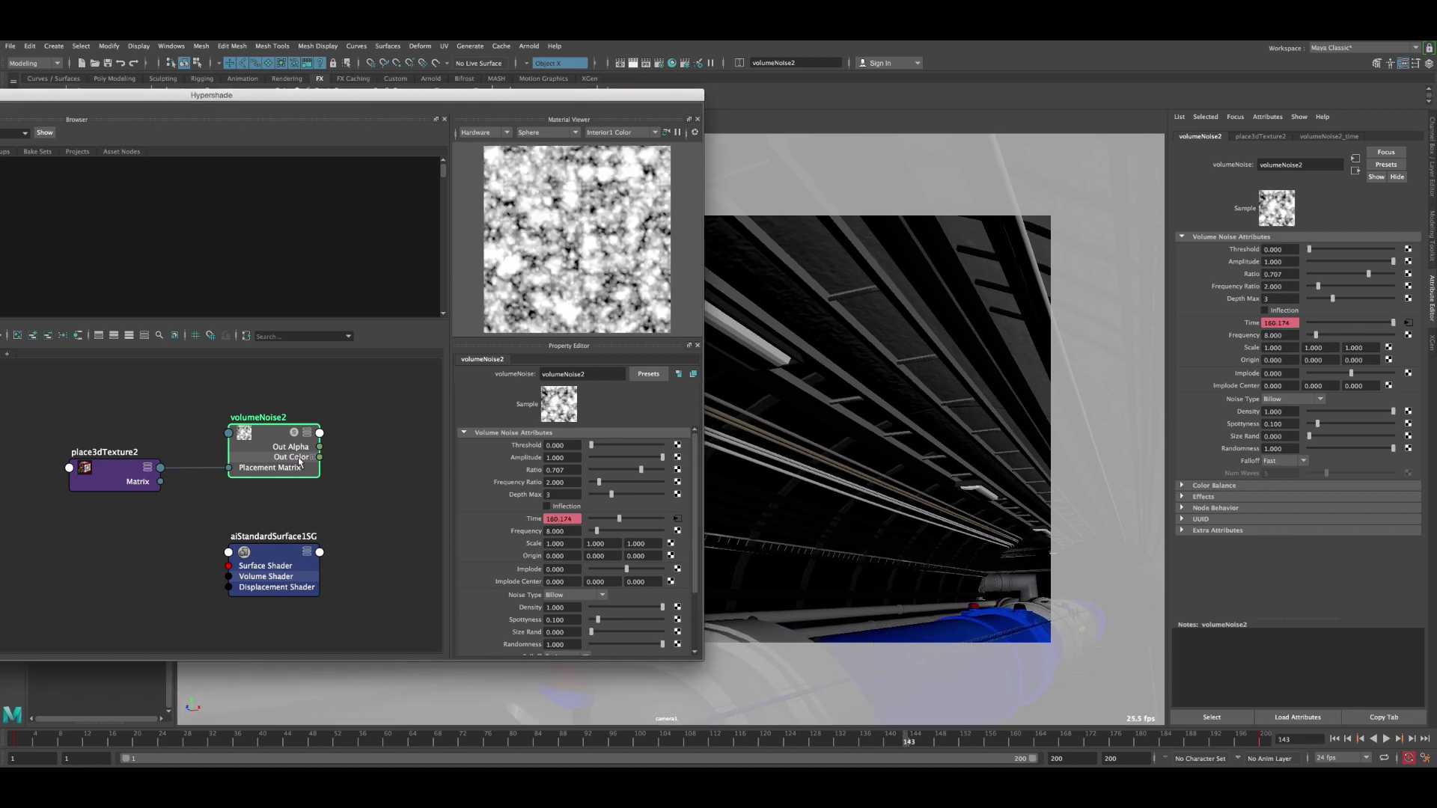
left_click(1335, 738)
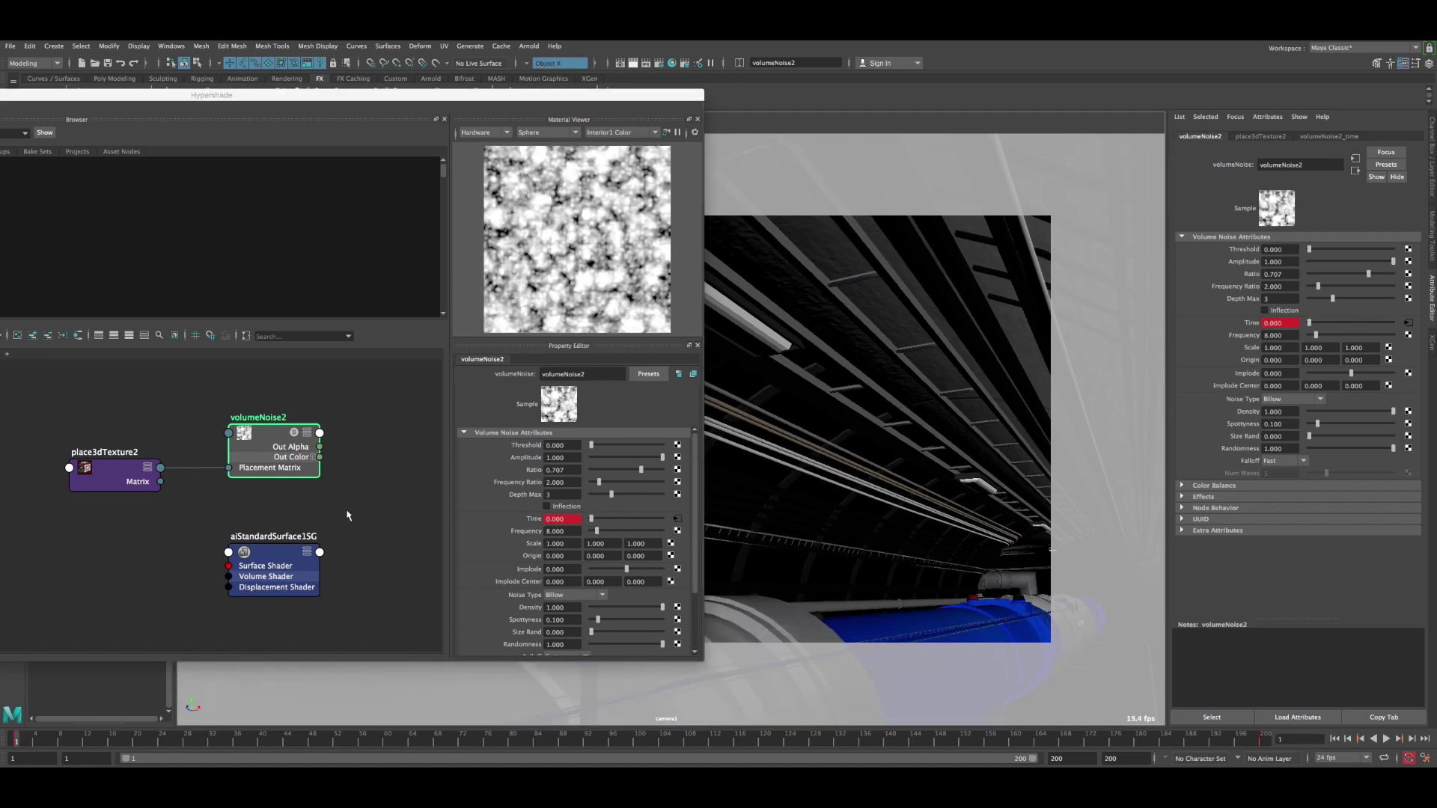
left_click(715, 312)
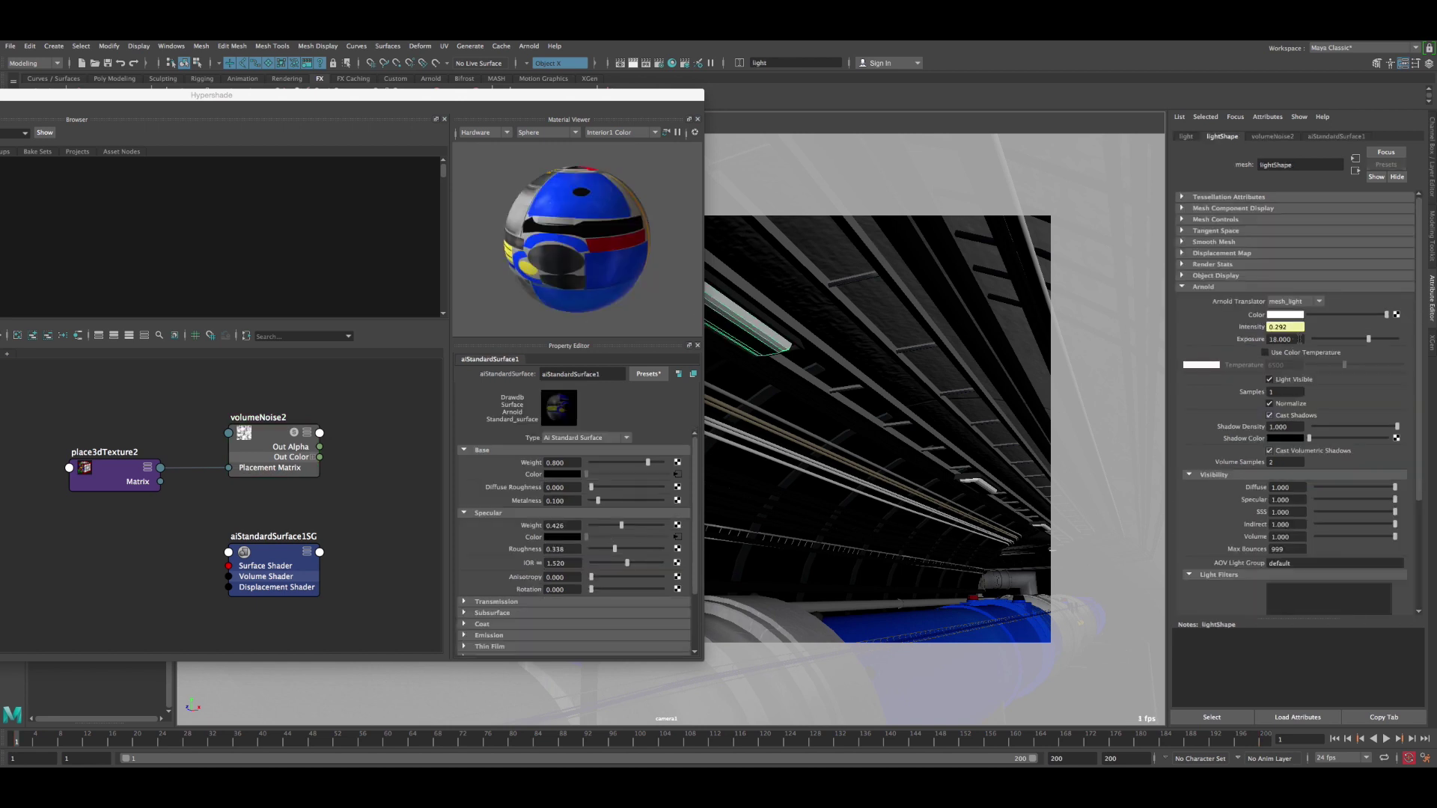
left_click(80, 741)
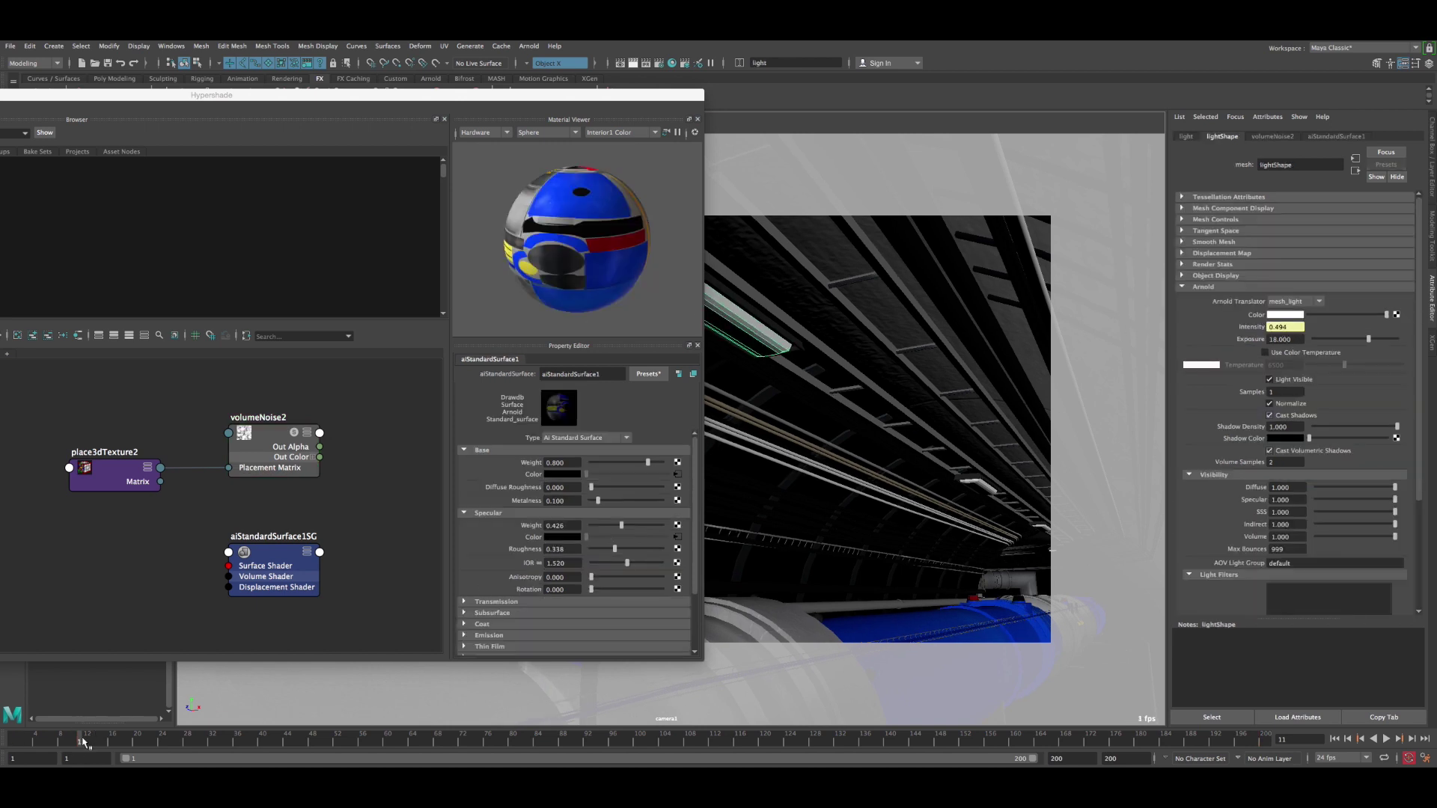
left_click(293, 739)
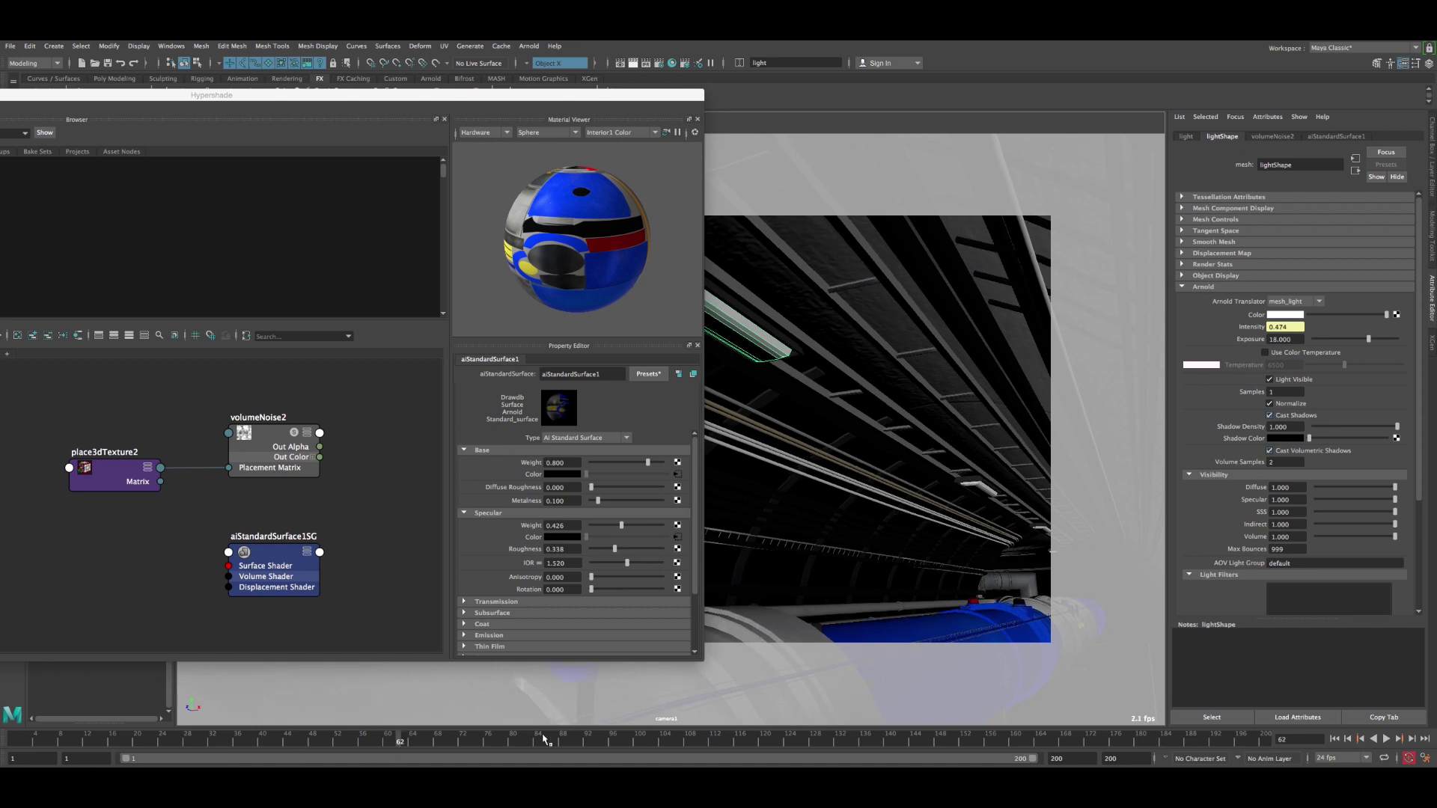
left_click(612, 740)
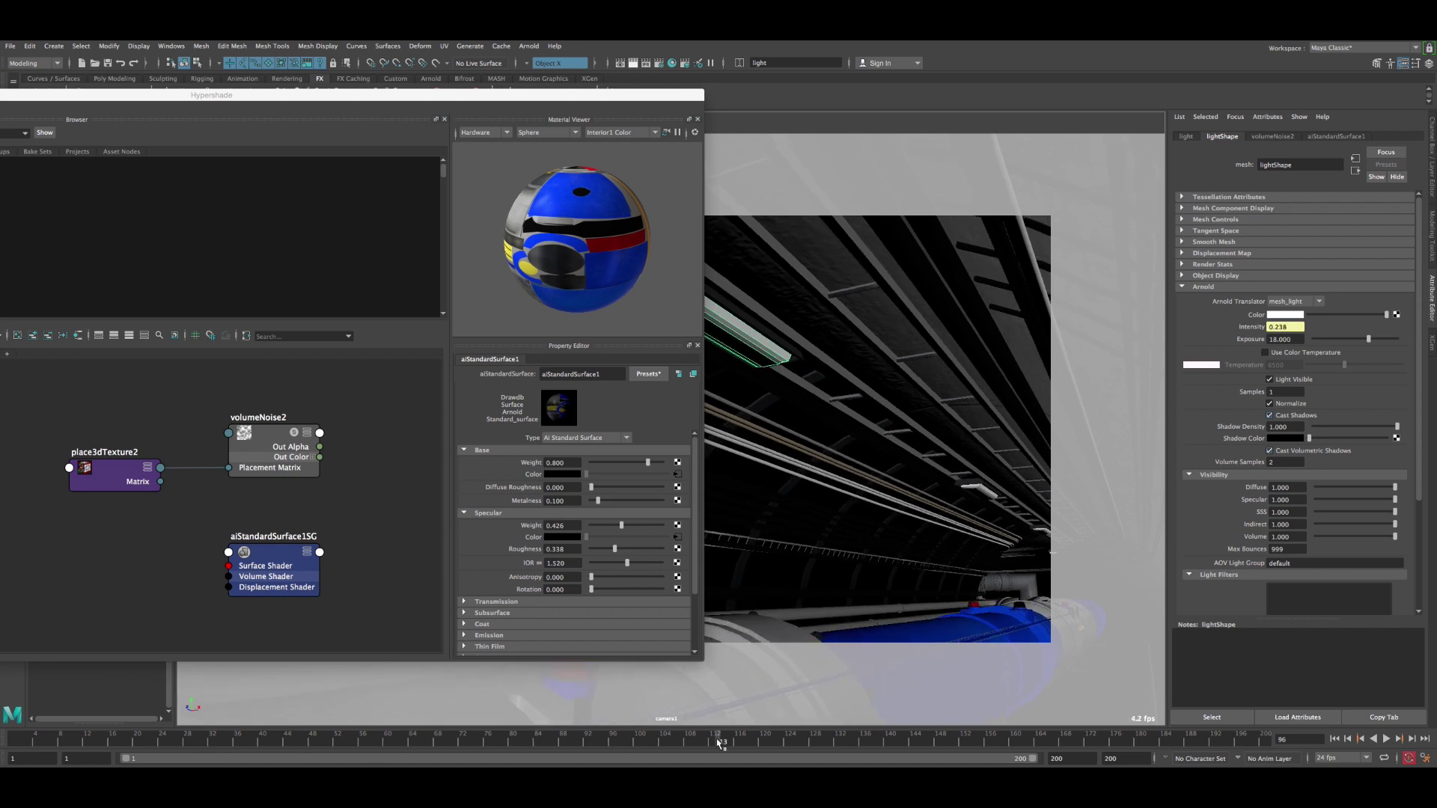
left_click(815, 741)
left_click_drag(929, 748, 1197, 746)
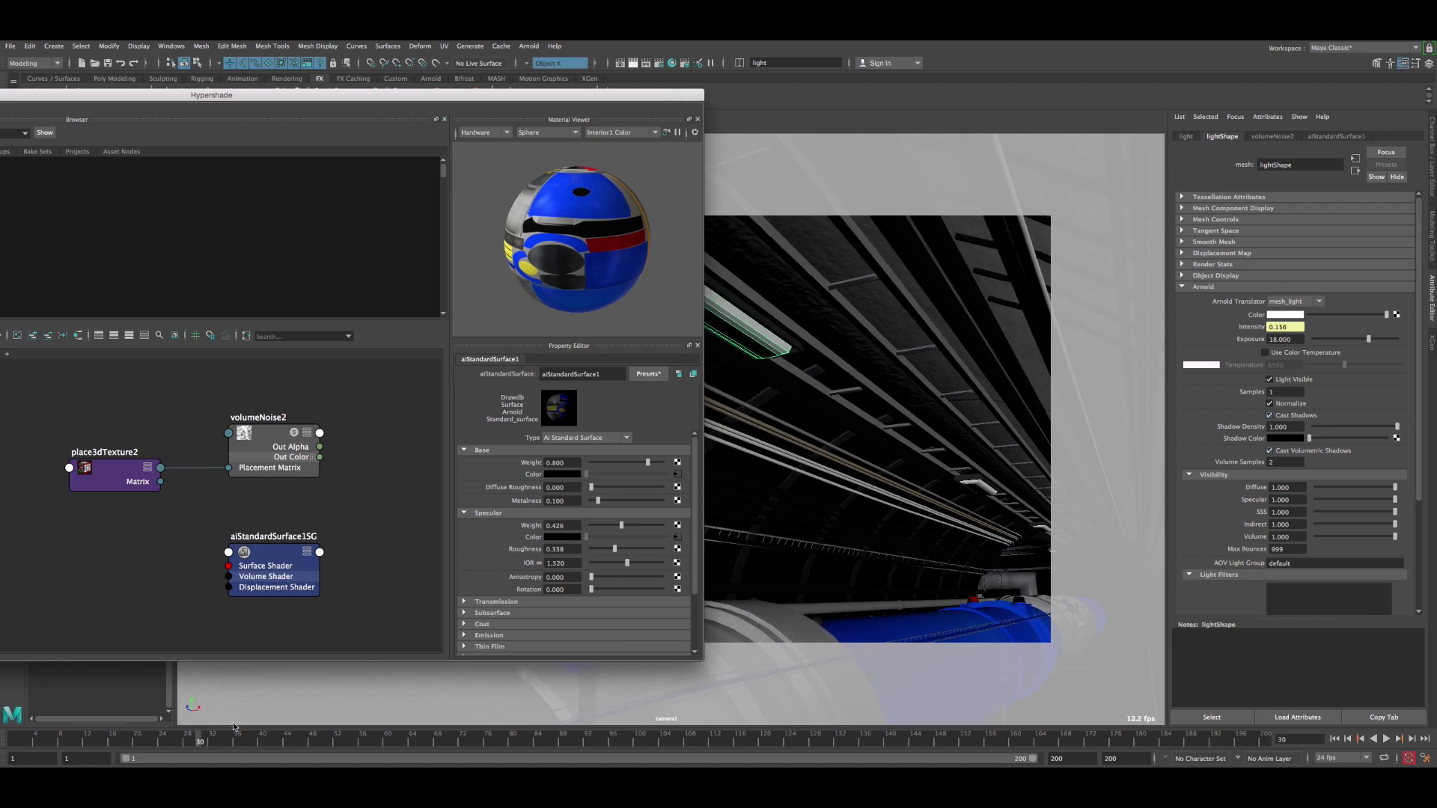
left_click_drag(206, 743, 289, 743)
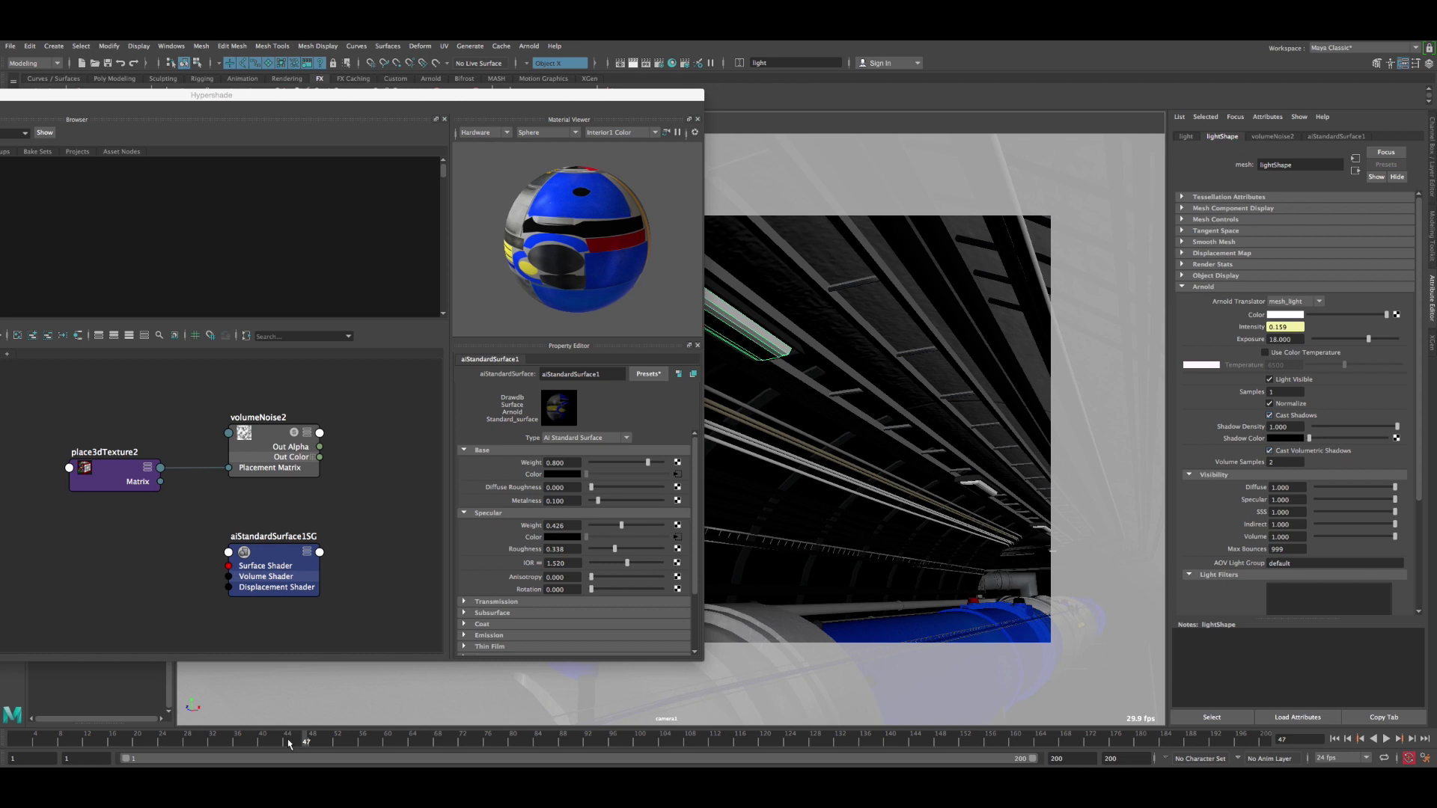
left_click_drag(289, 743, 374, 748)
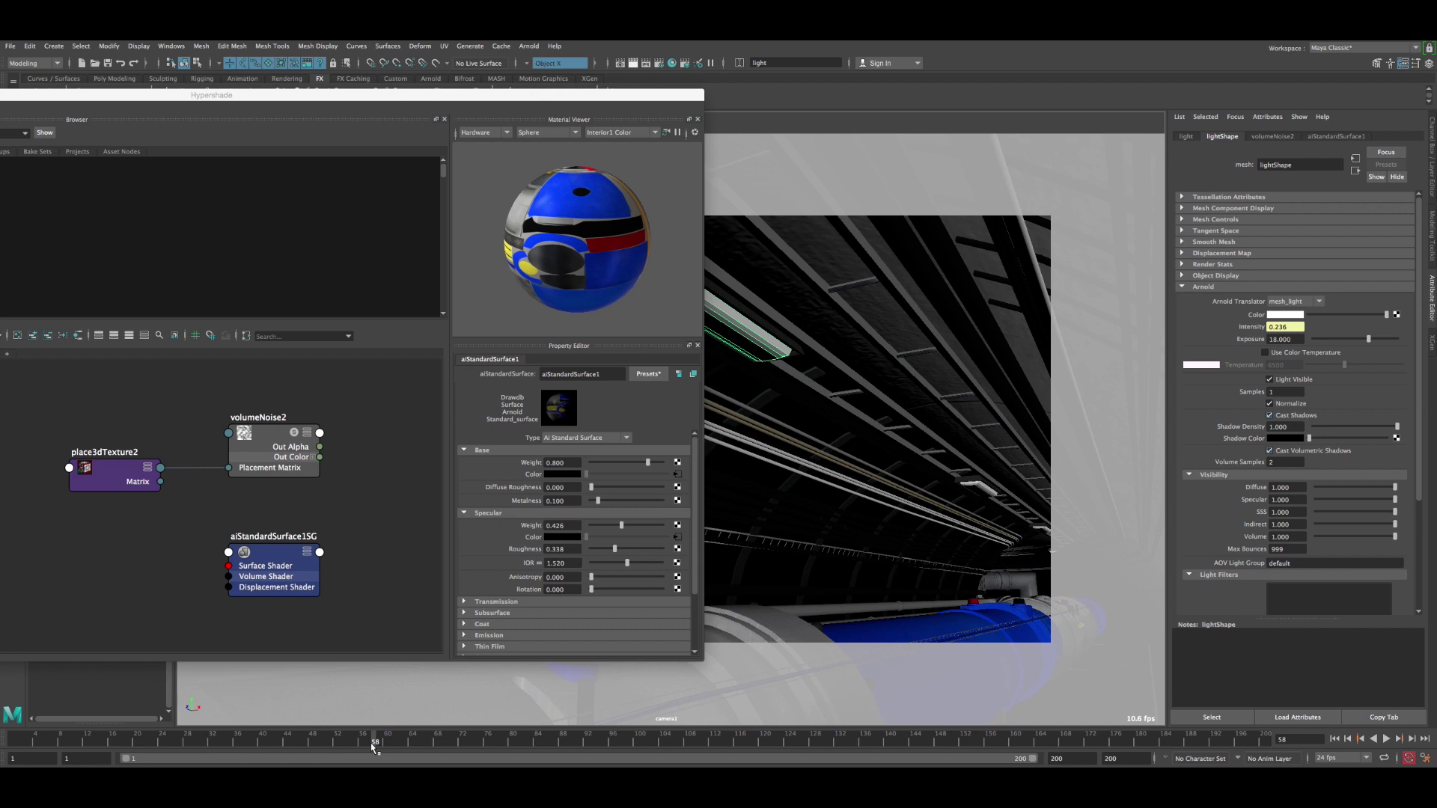
left_click_drag(374, 747, 443, 746)
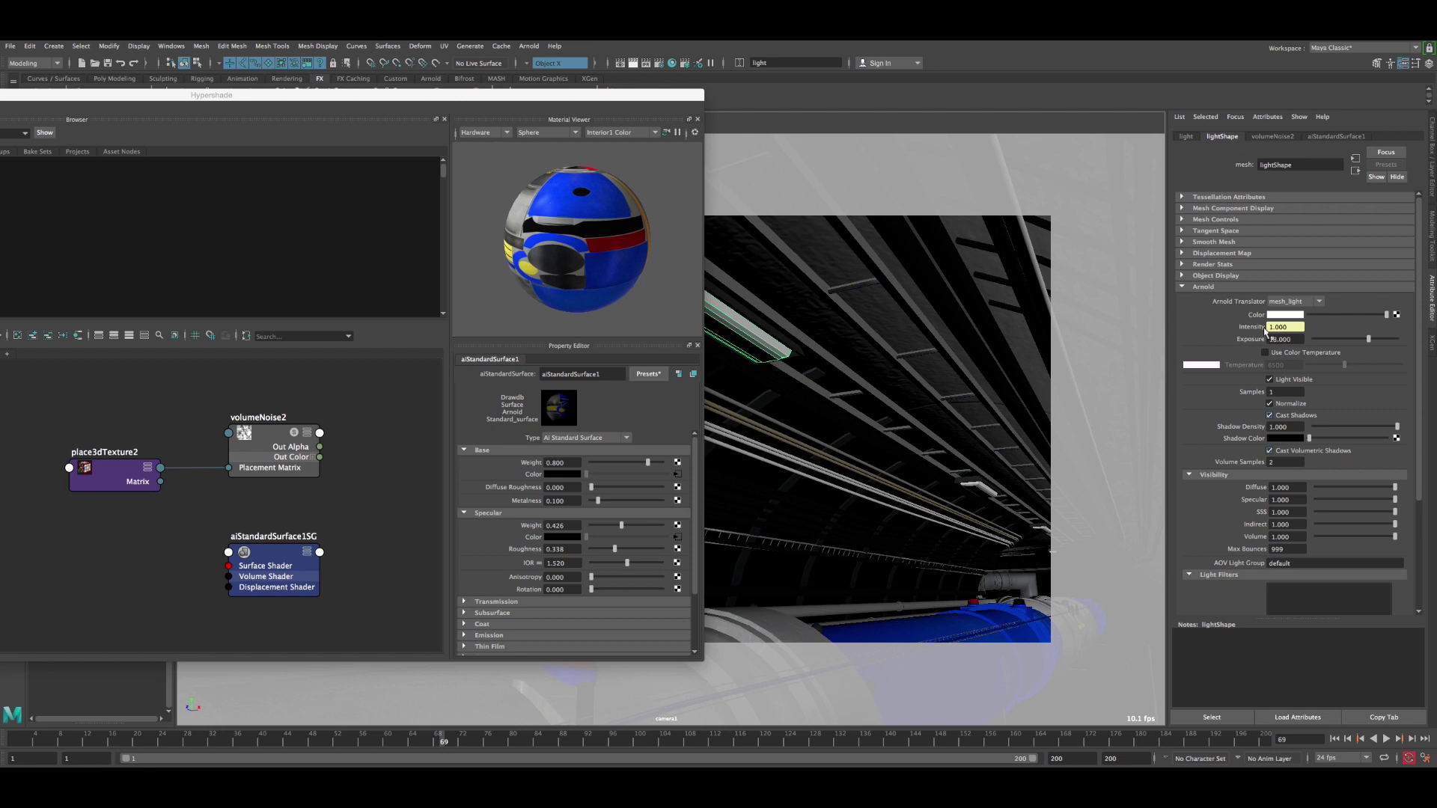
left_click(272, 439)
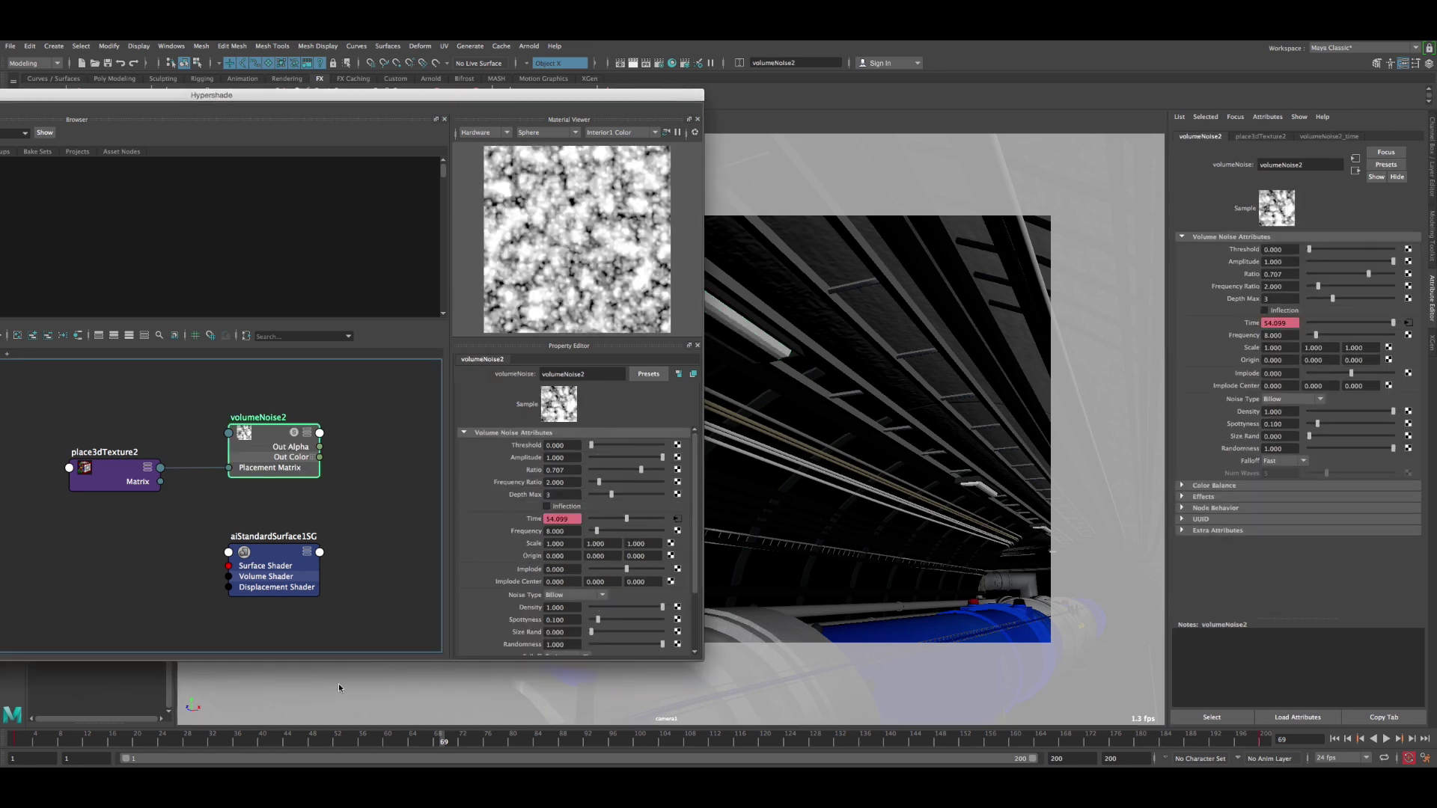
- Make the volumeNoise2 Time curve's keys linear in the Graph Editor
left_click(171, 46)
mouse_move(224, 108)
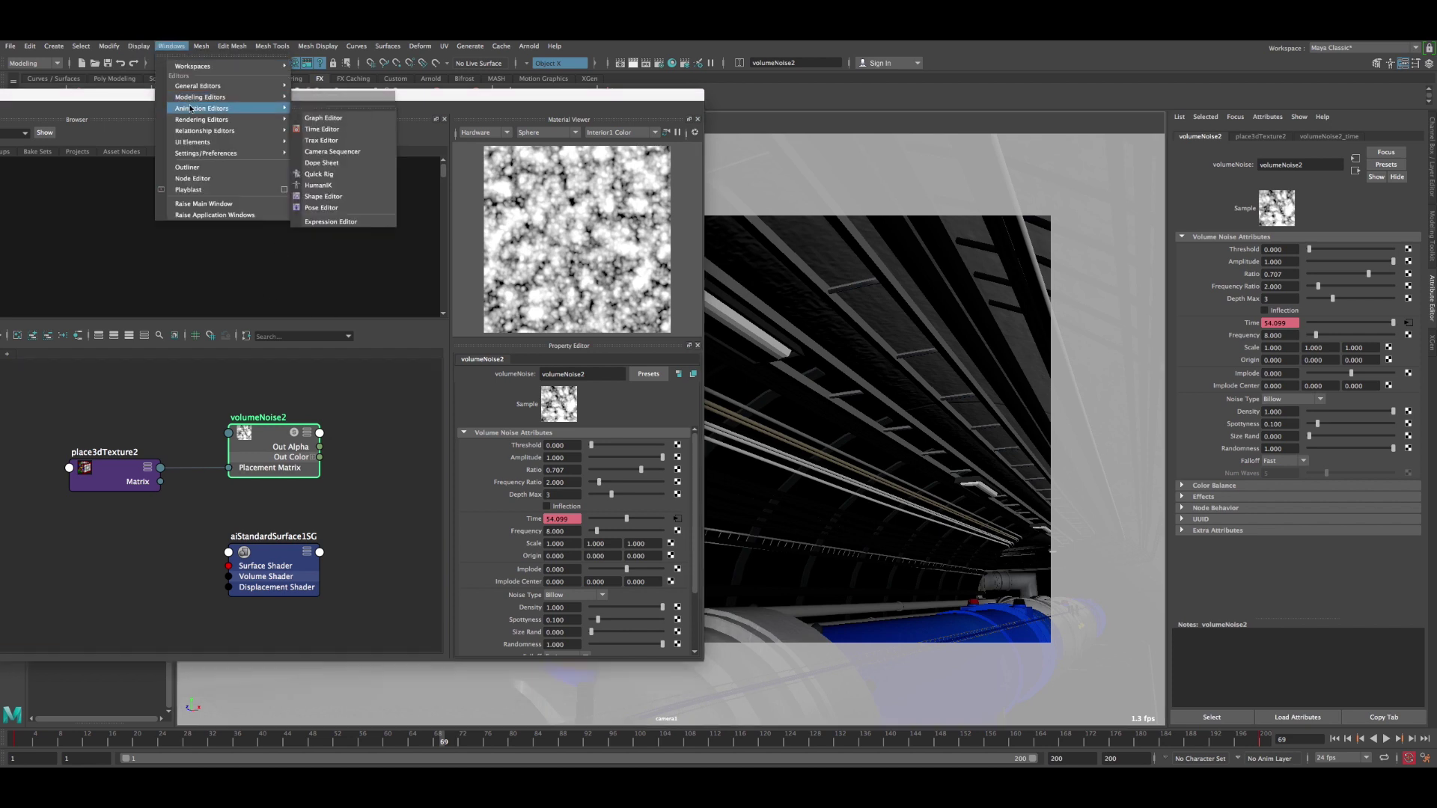
left_click(321, 118)
left_click(993, 333)
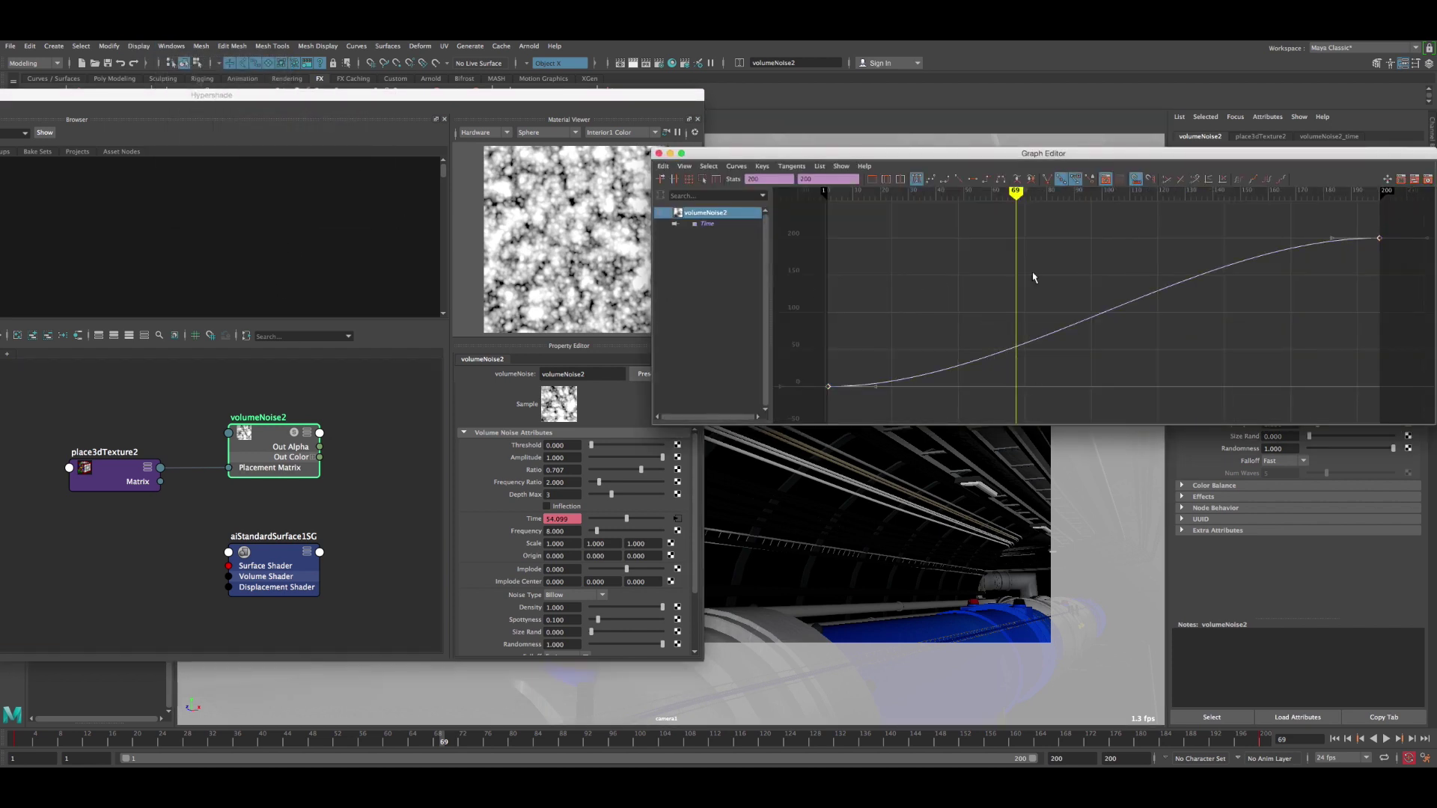
left_click_drag(1008, 153, 797, 149)
scroll(878, 330, "down", 3)
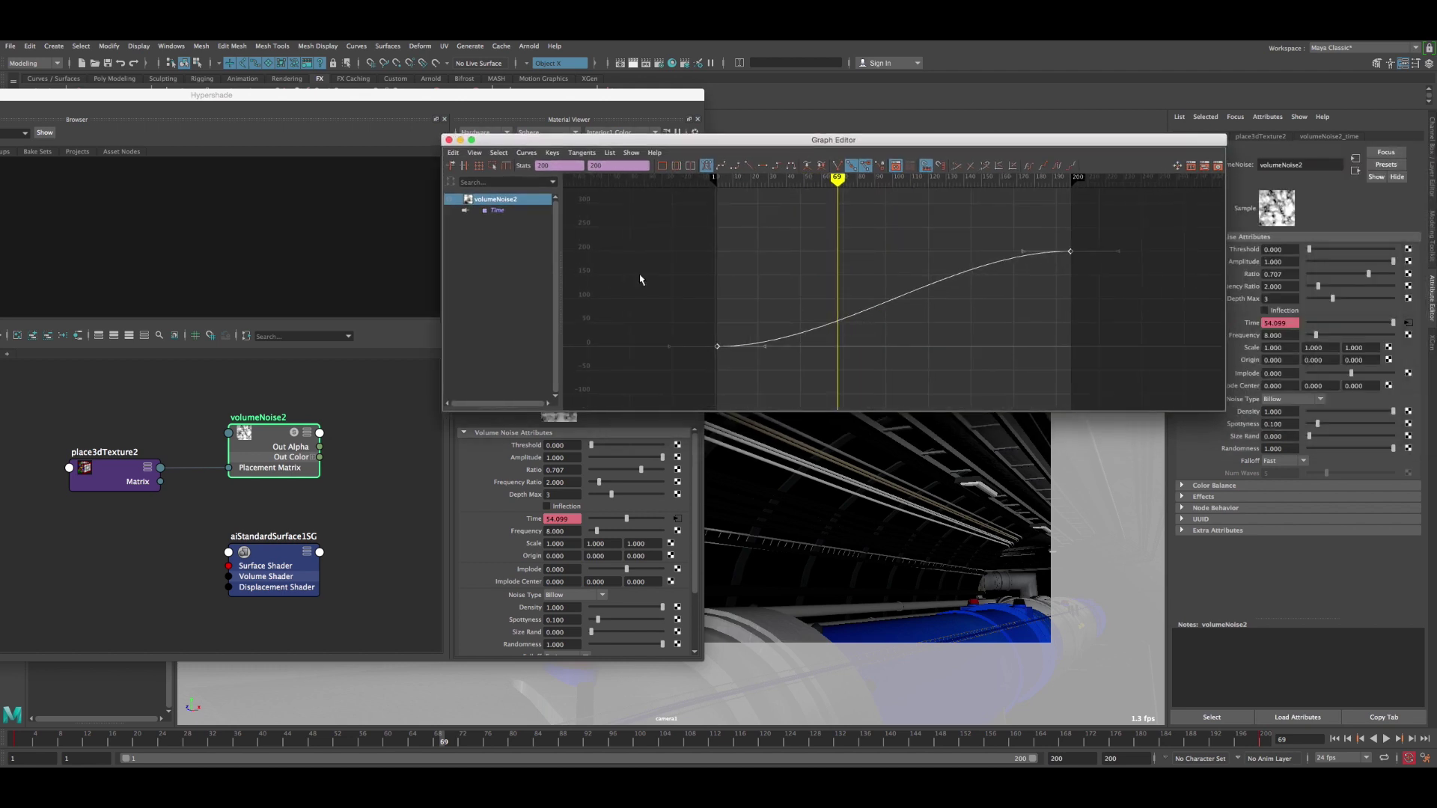
left_click(749, 166)
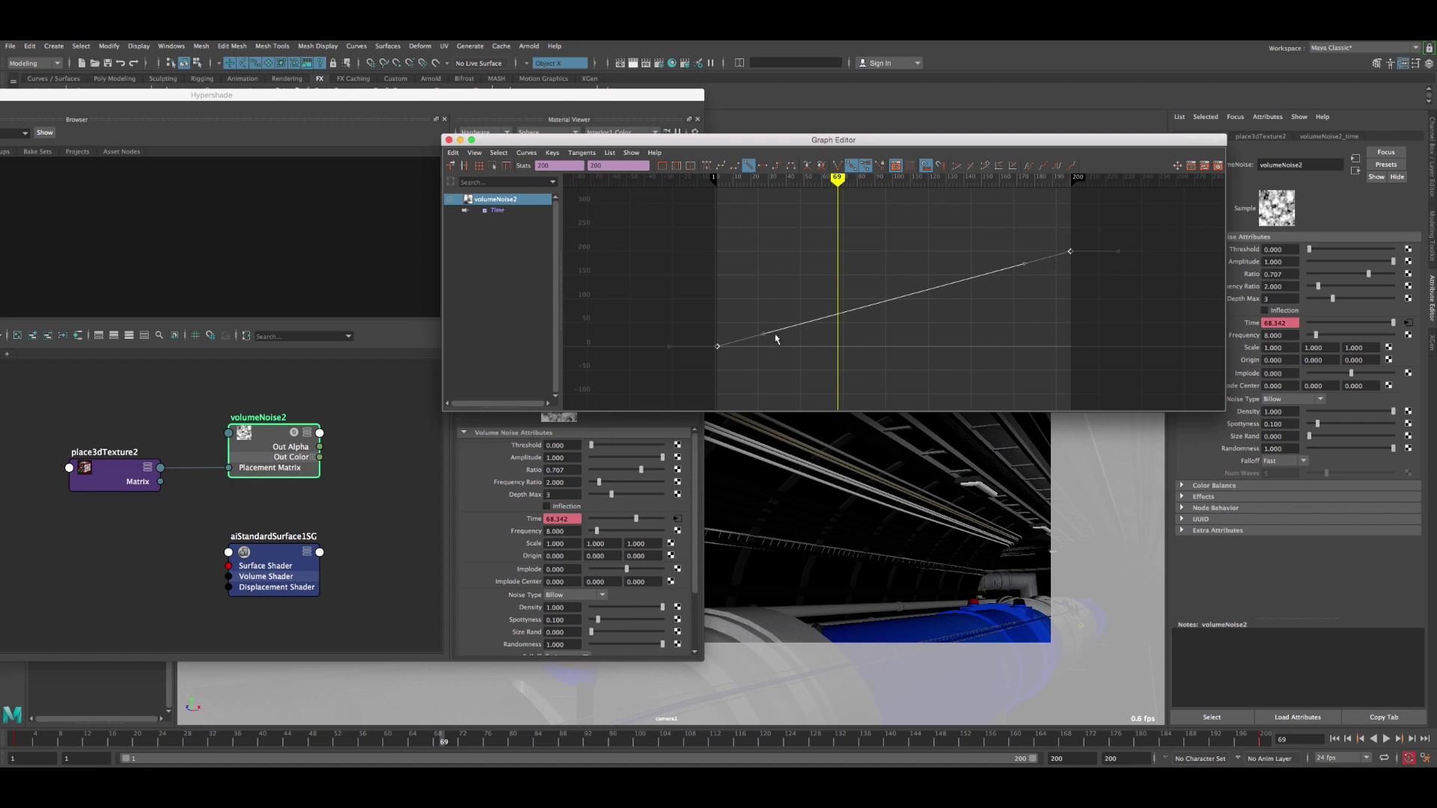
left_click(449, 140)
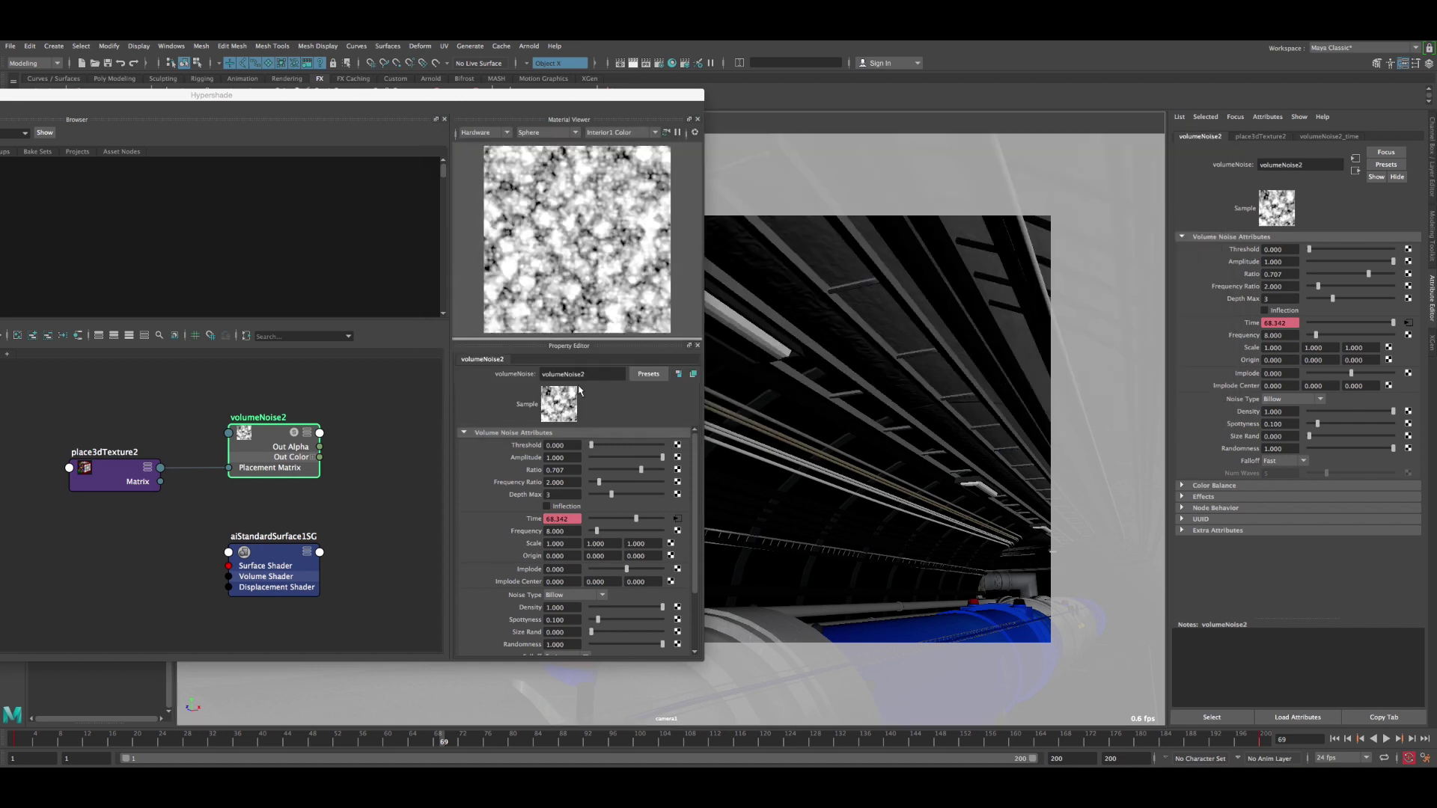
- Select the ceiling light, scrub back near the start, and reopen volumeNoise2's attributes
left_click(723, 337)
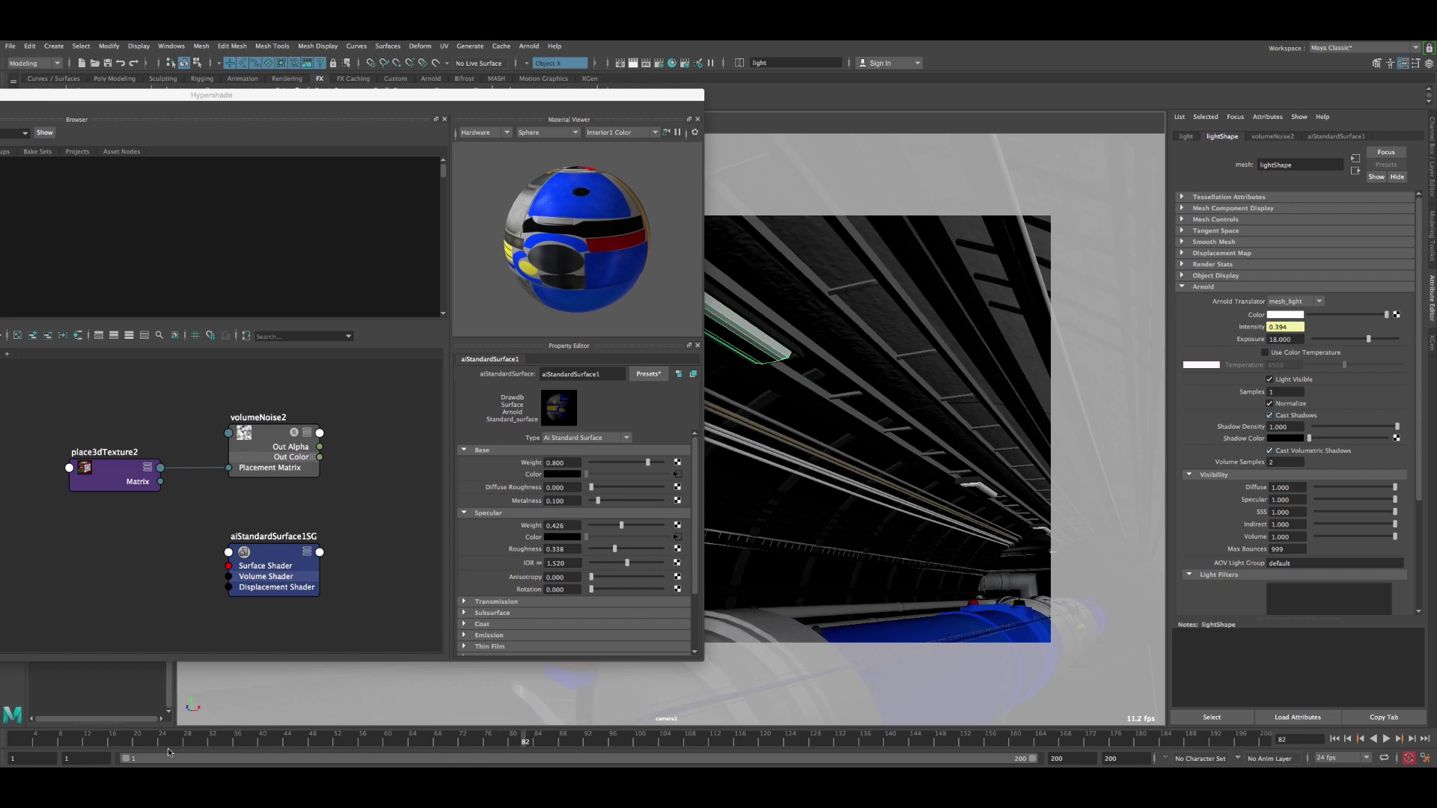
left_click_drag(107, 743, 2, 746)
left_click(264, 449)
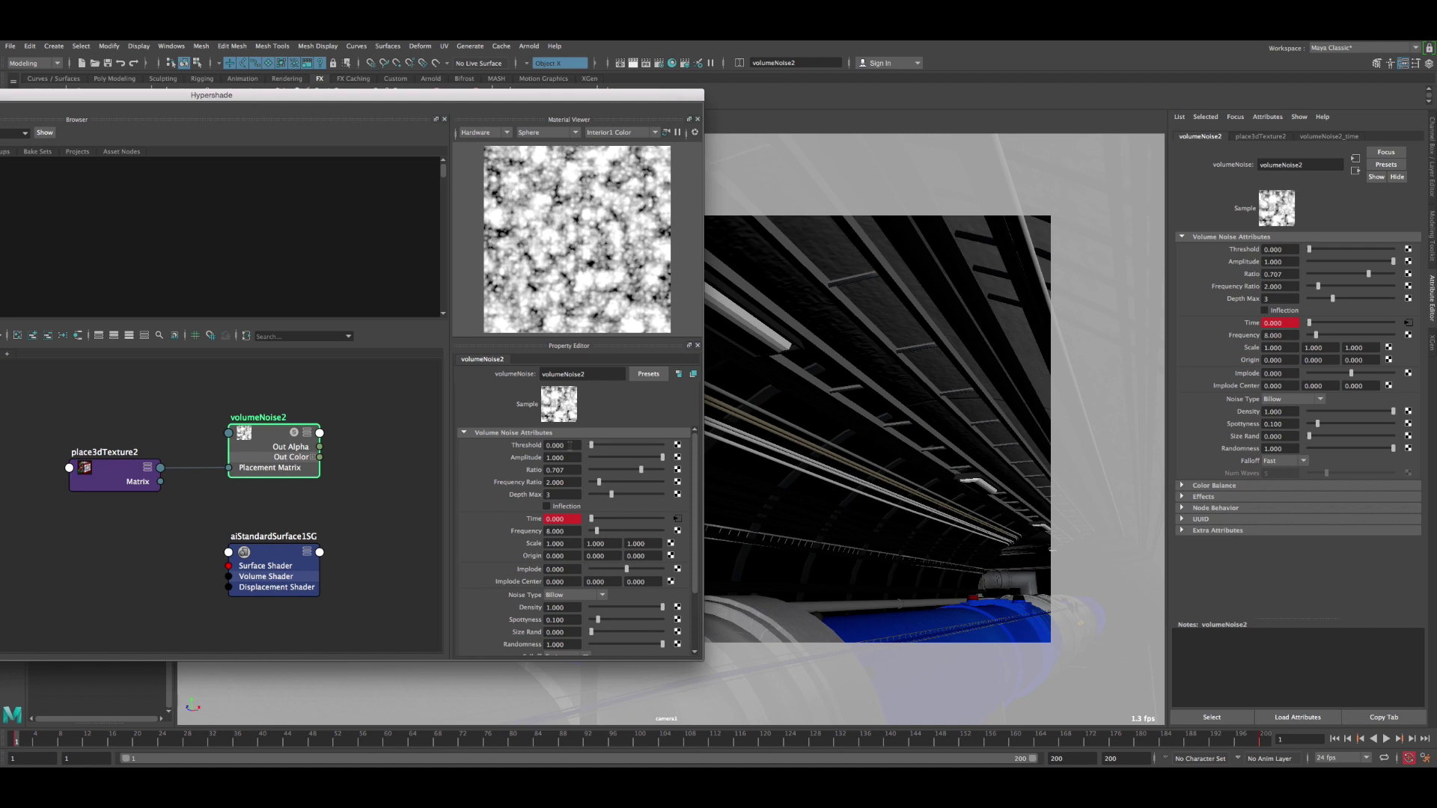
- Test the noise Threshold at 1, then restore Threshold to 0 and Amplitude to 1
left_click_drag(591, 448, 662, 448)
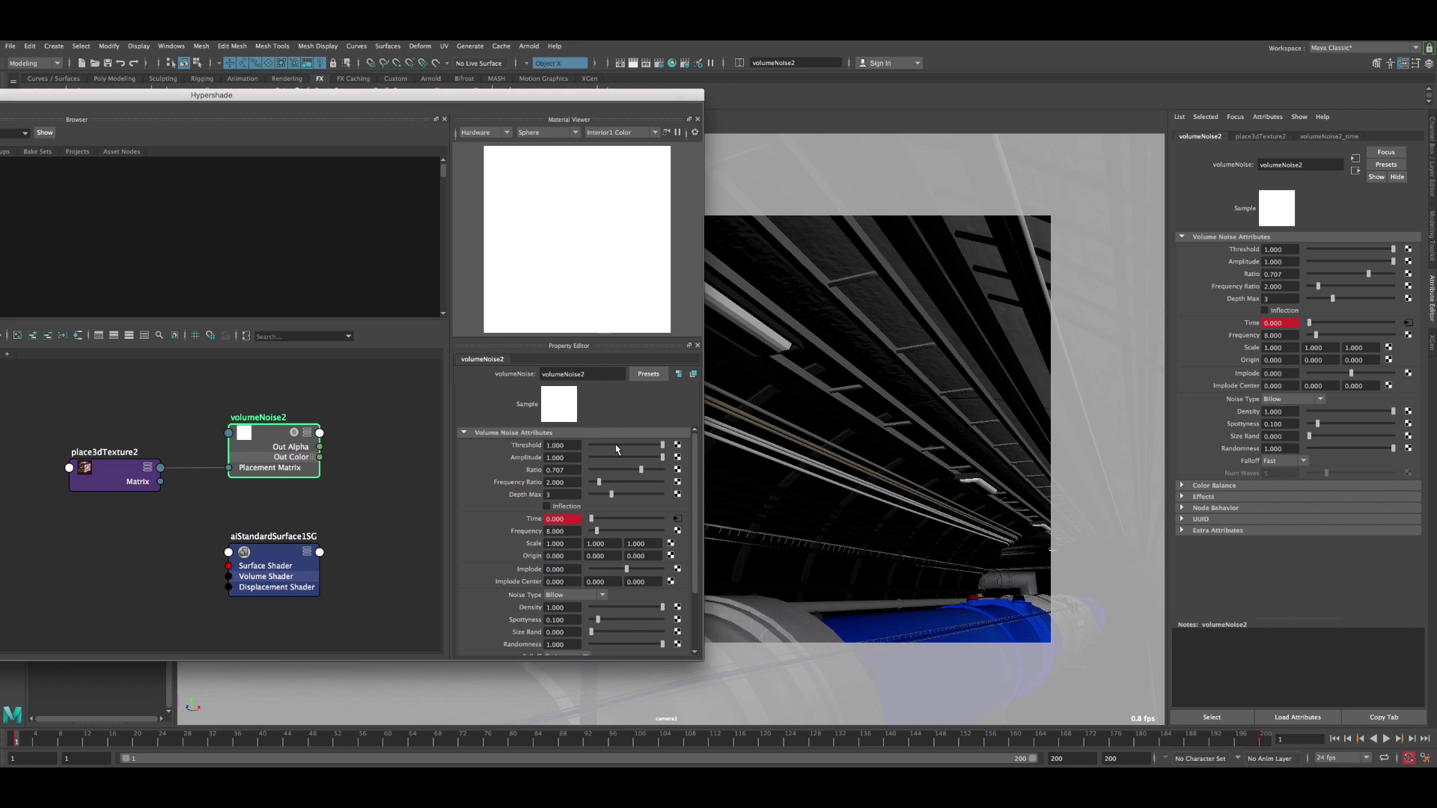
left_click_drag(617, 449, 578, 458)
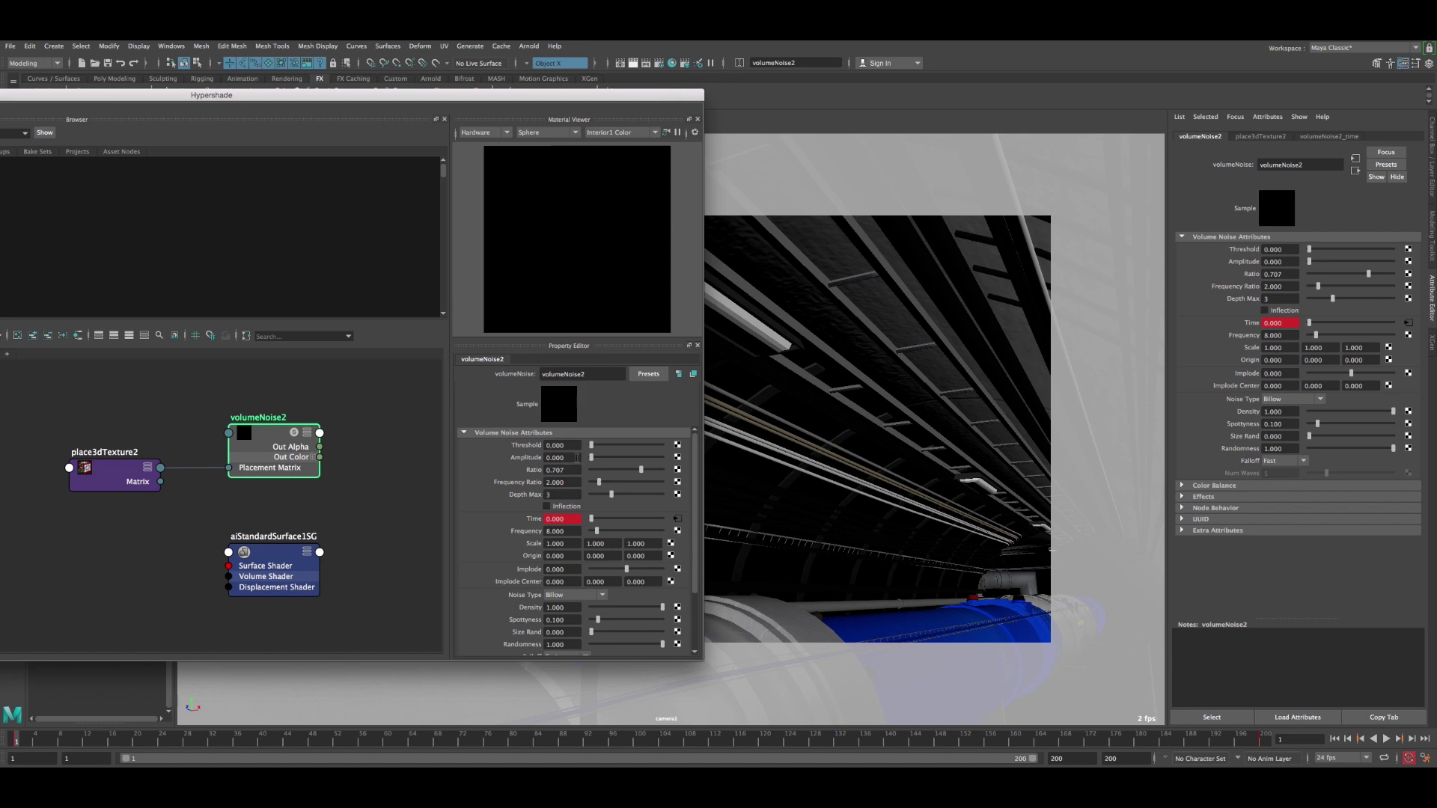
key("ctrl+z")
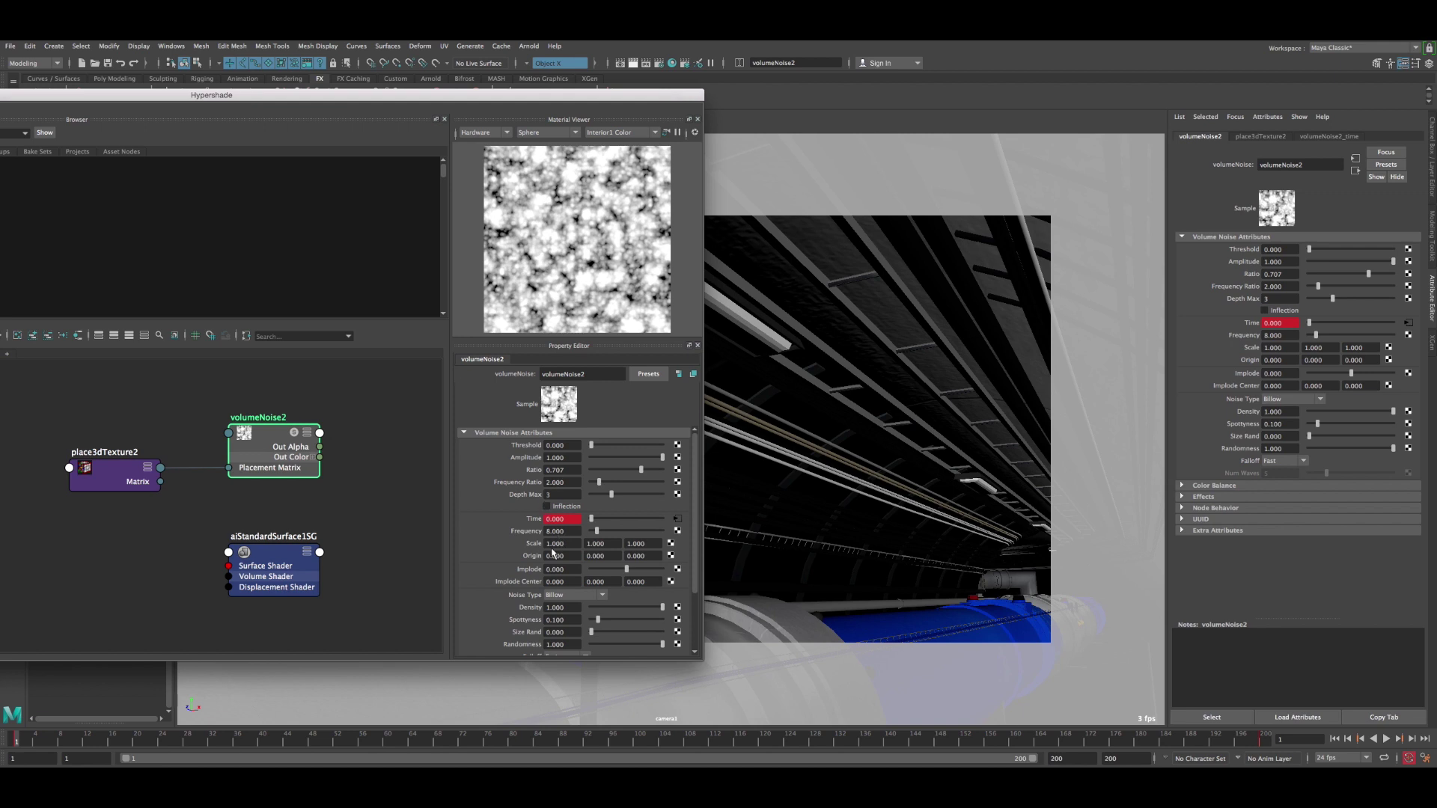
scroll(688, 509, "down", 3)
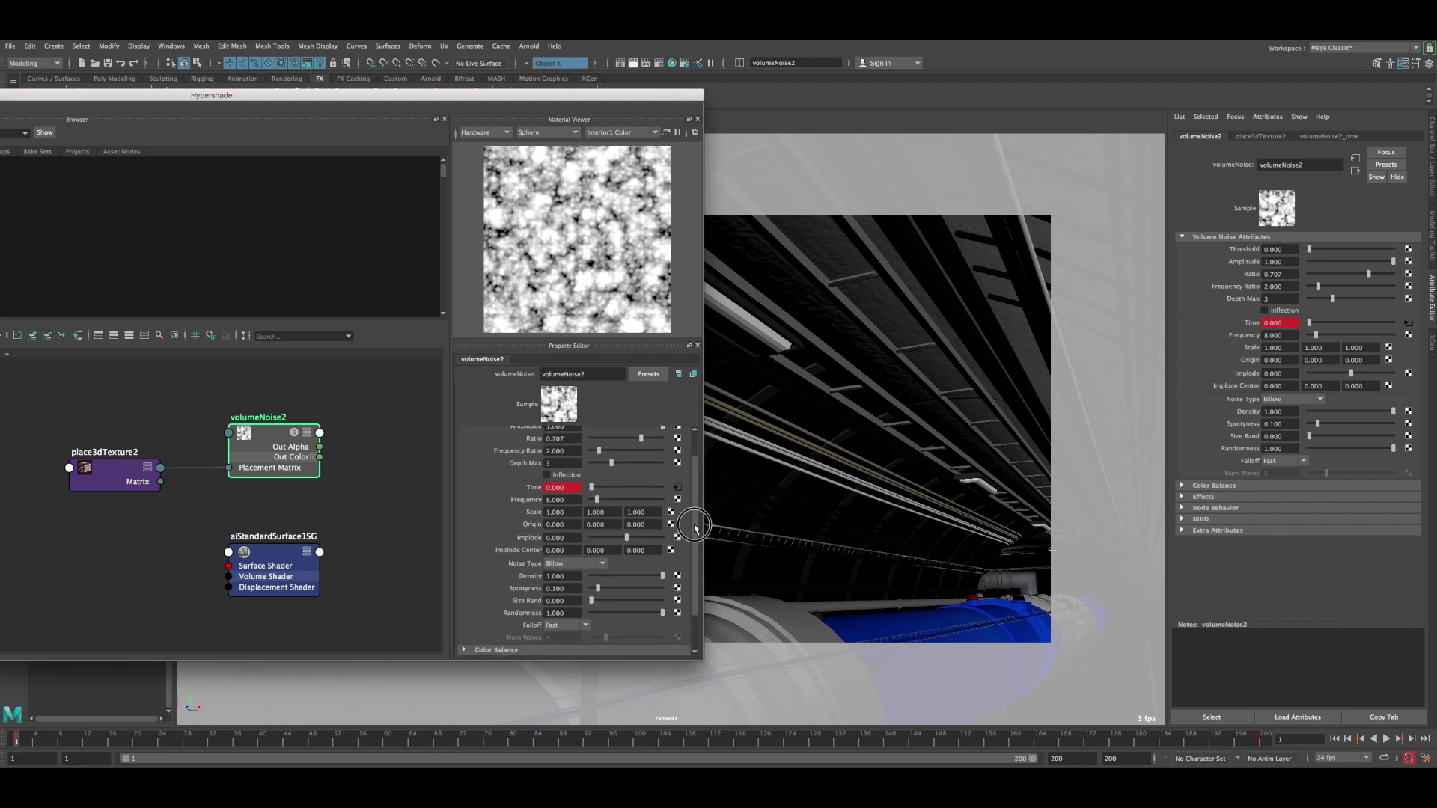
scroll(699, 509, "up", 3)
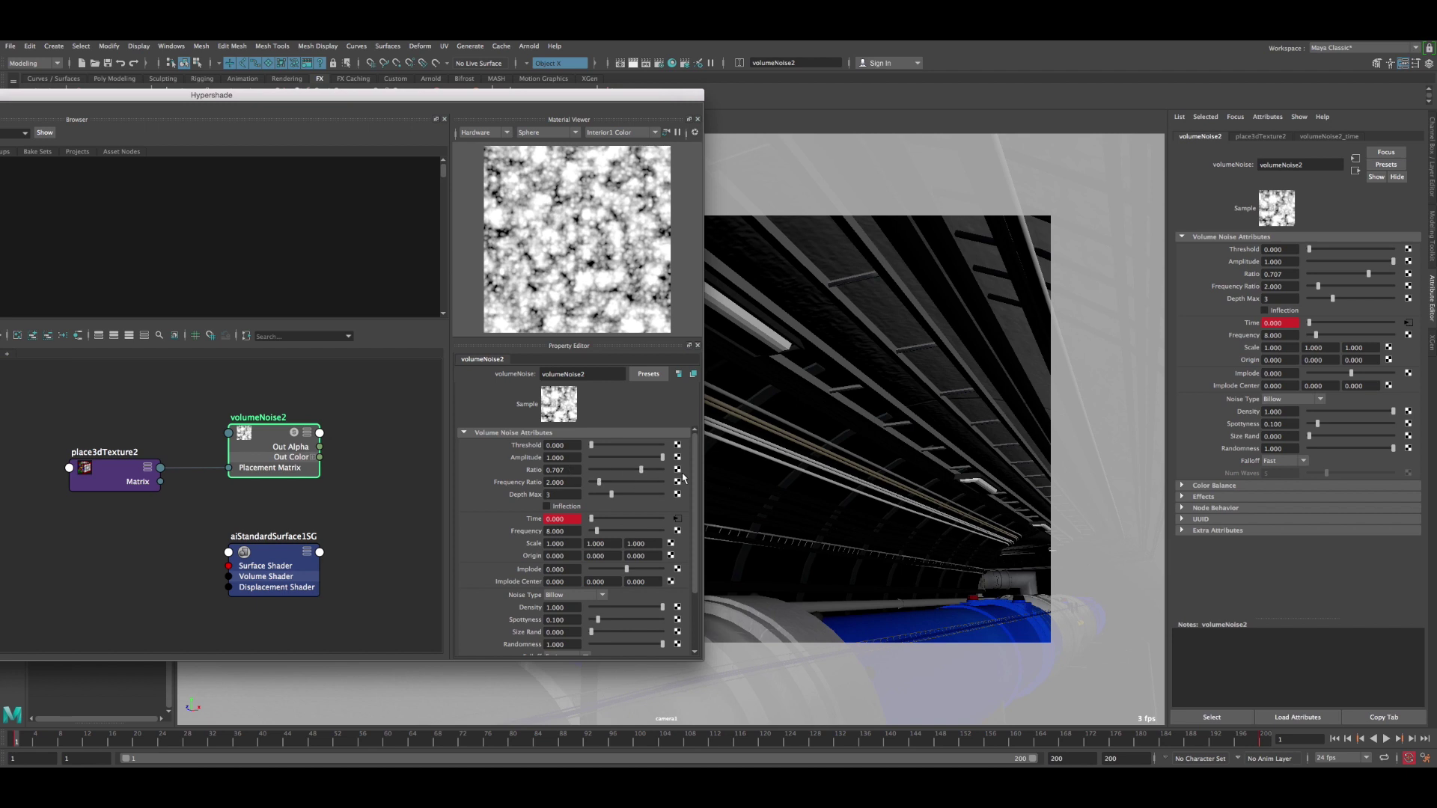
- Drag the noise Ratio from about 0.5 down to 0 for distinct blobs
left_click_drag(641, 470, 556, 470)
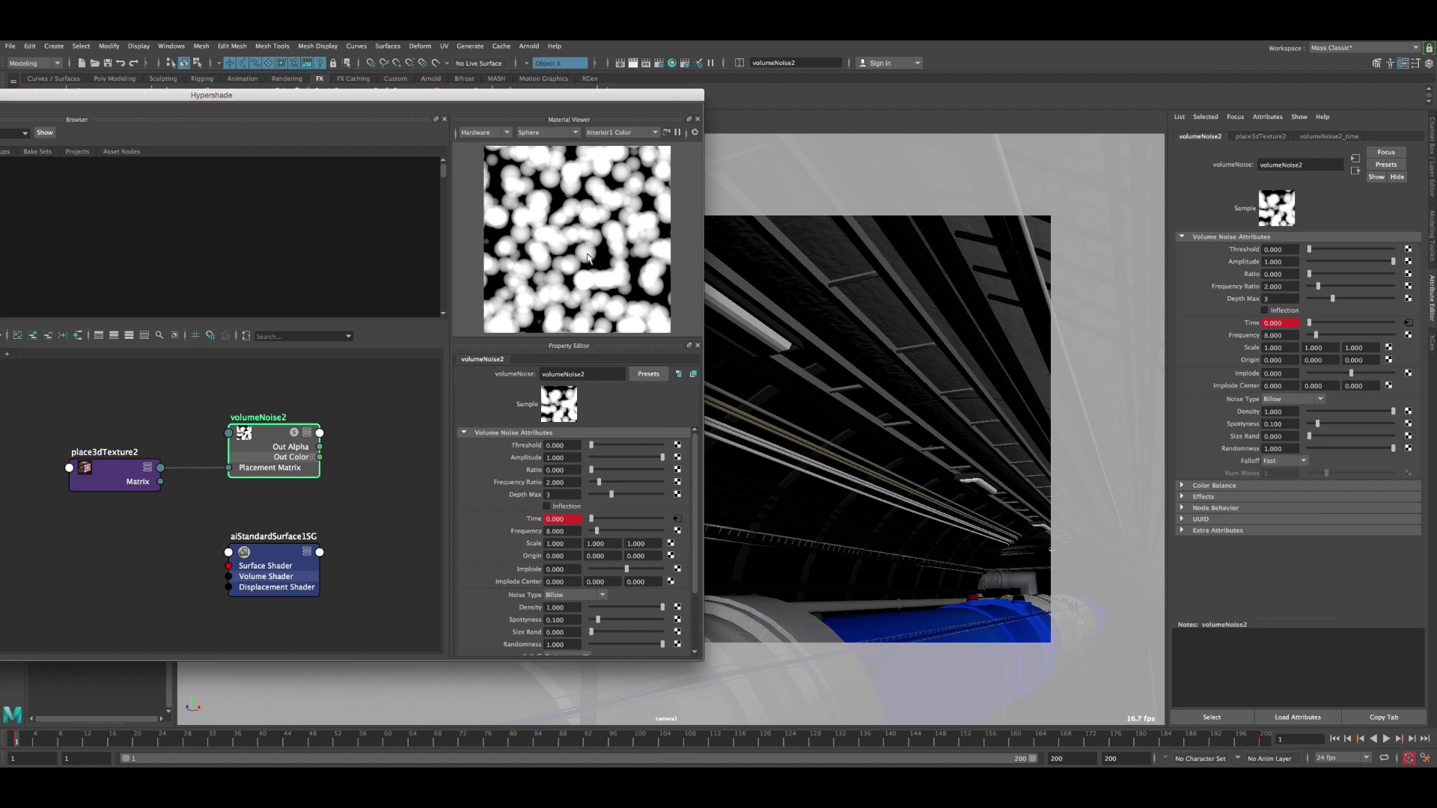
left_click_drag(591, 469, 627, 469)
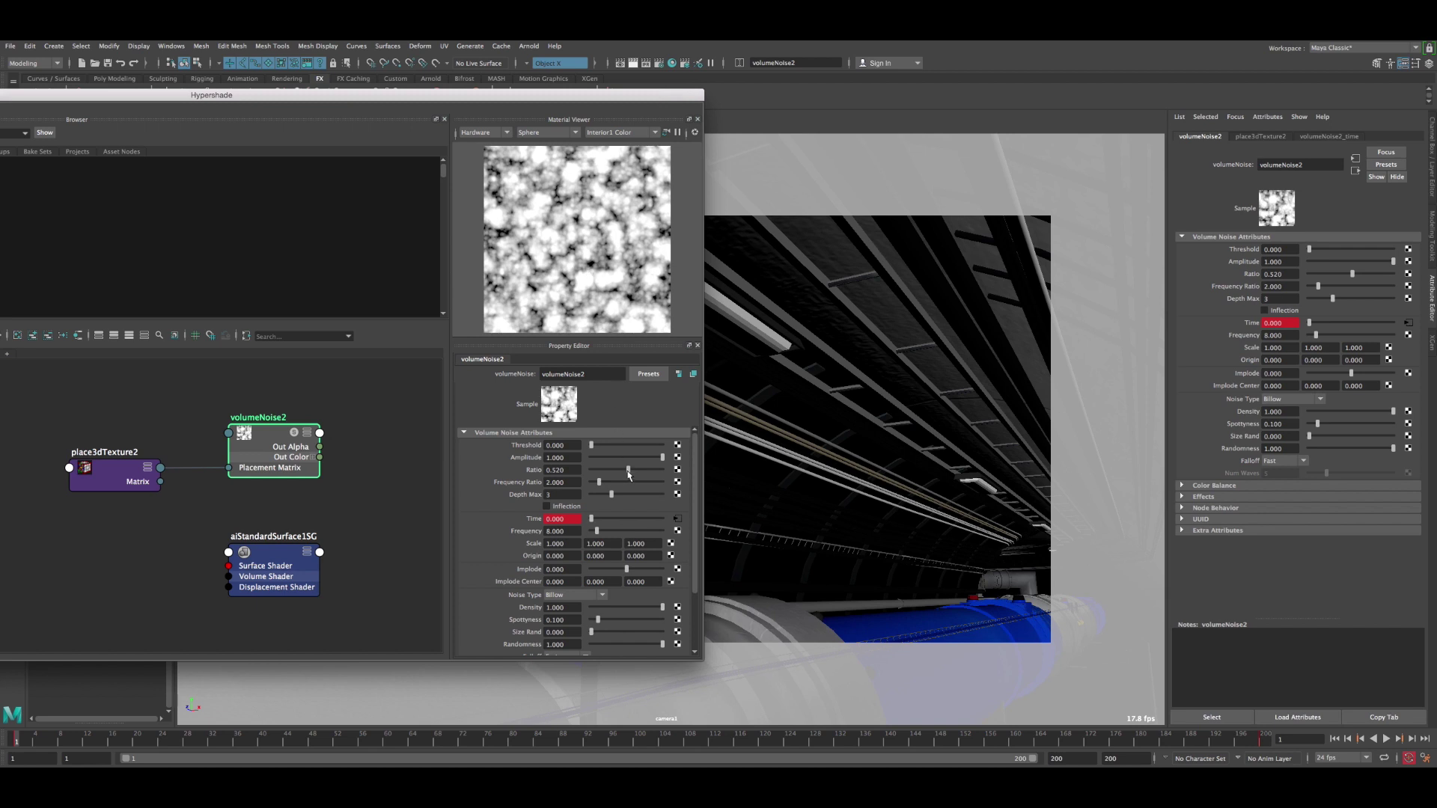
left_click_drag(628, 469, 585, 470)
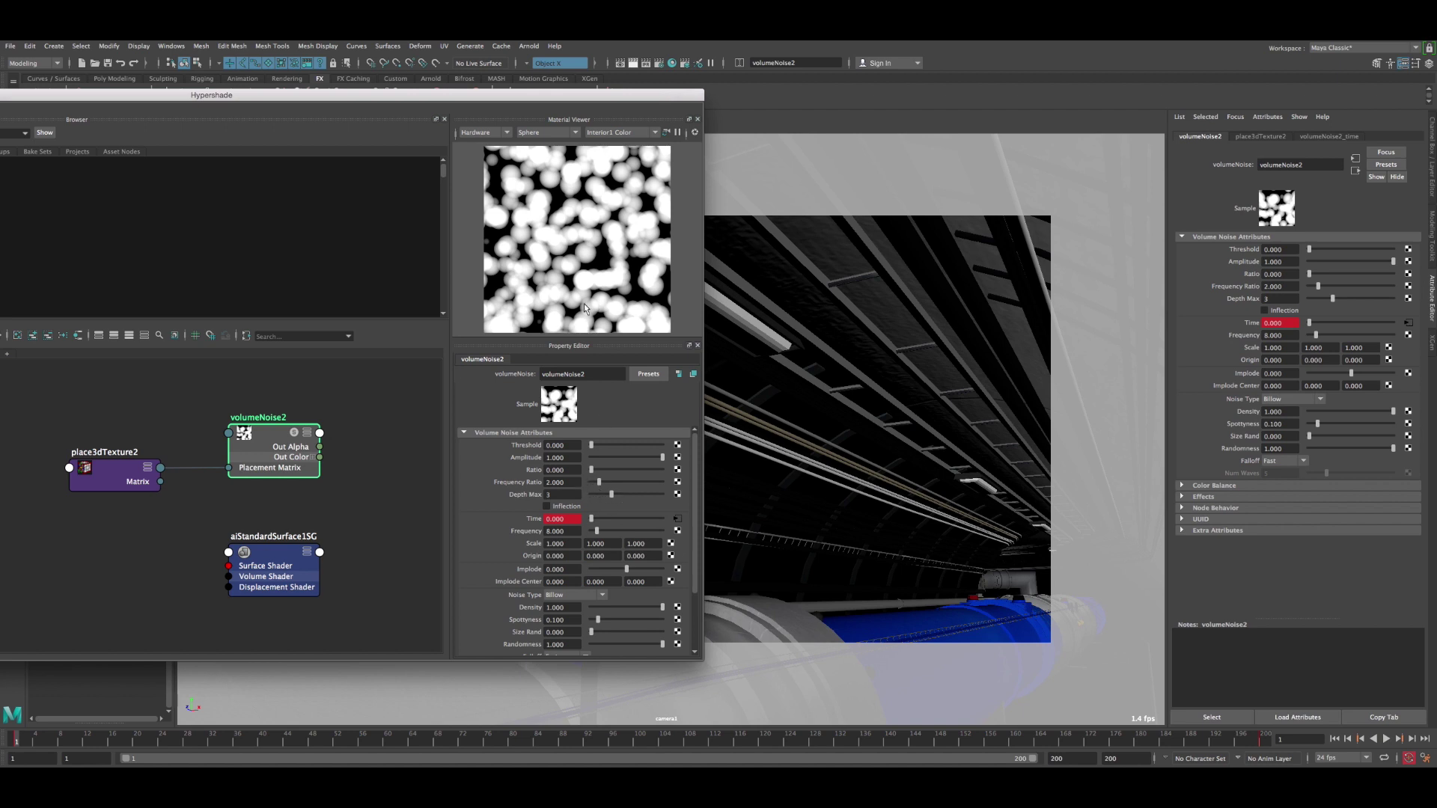
- Set volumeNoise2's Frequency to 26.4, then raise it to 44
double_click(562, 530)
type("26.4")
key("Return")
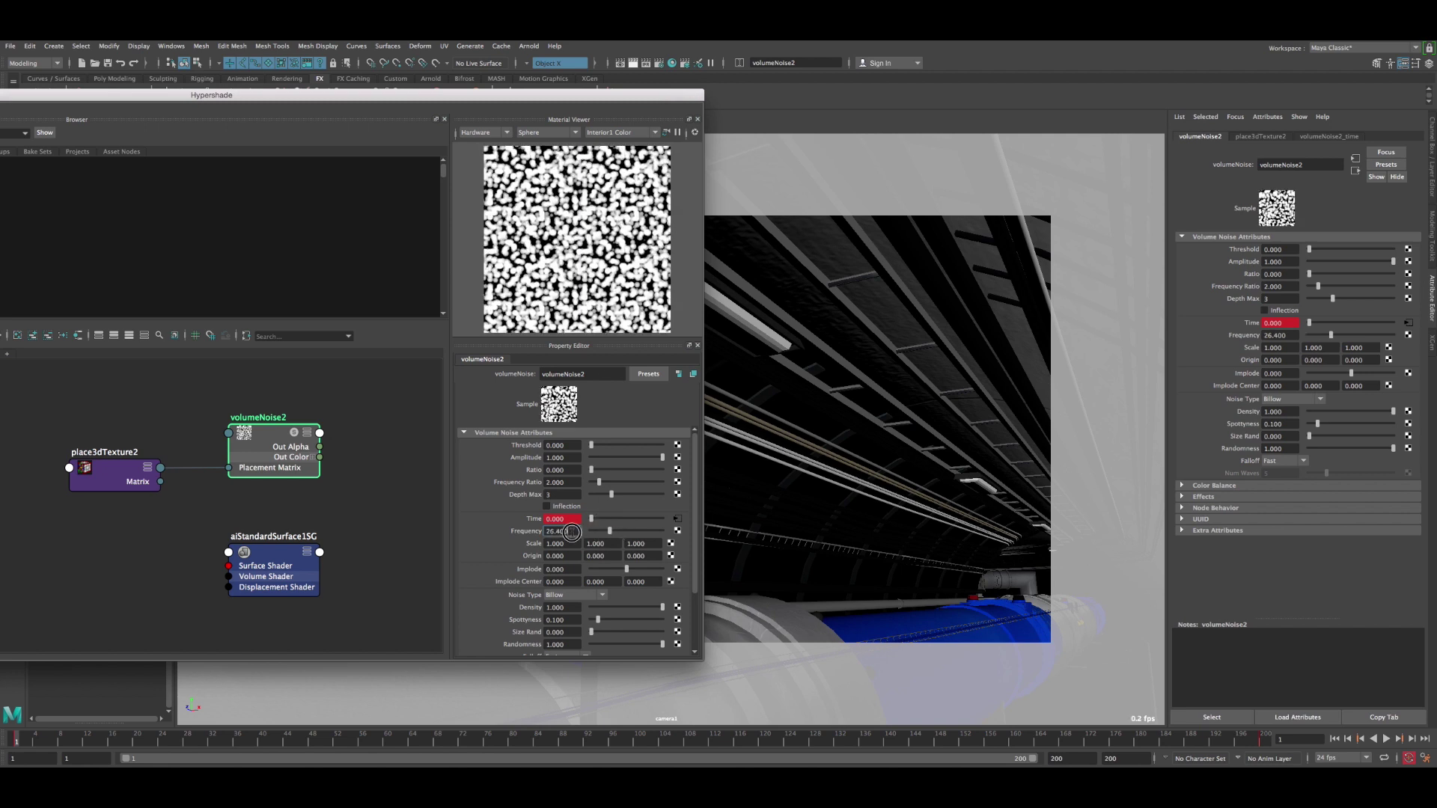
double_click(547, 532)
type("44")
key("Return")
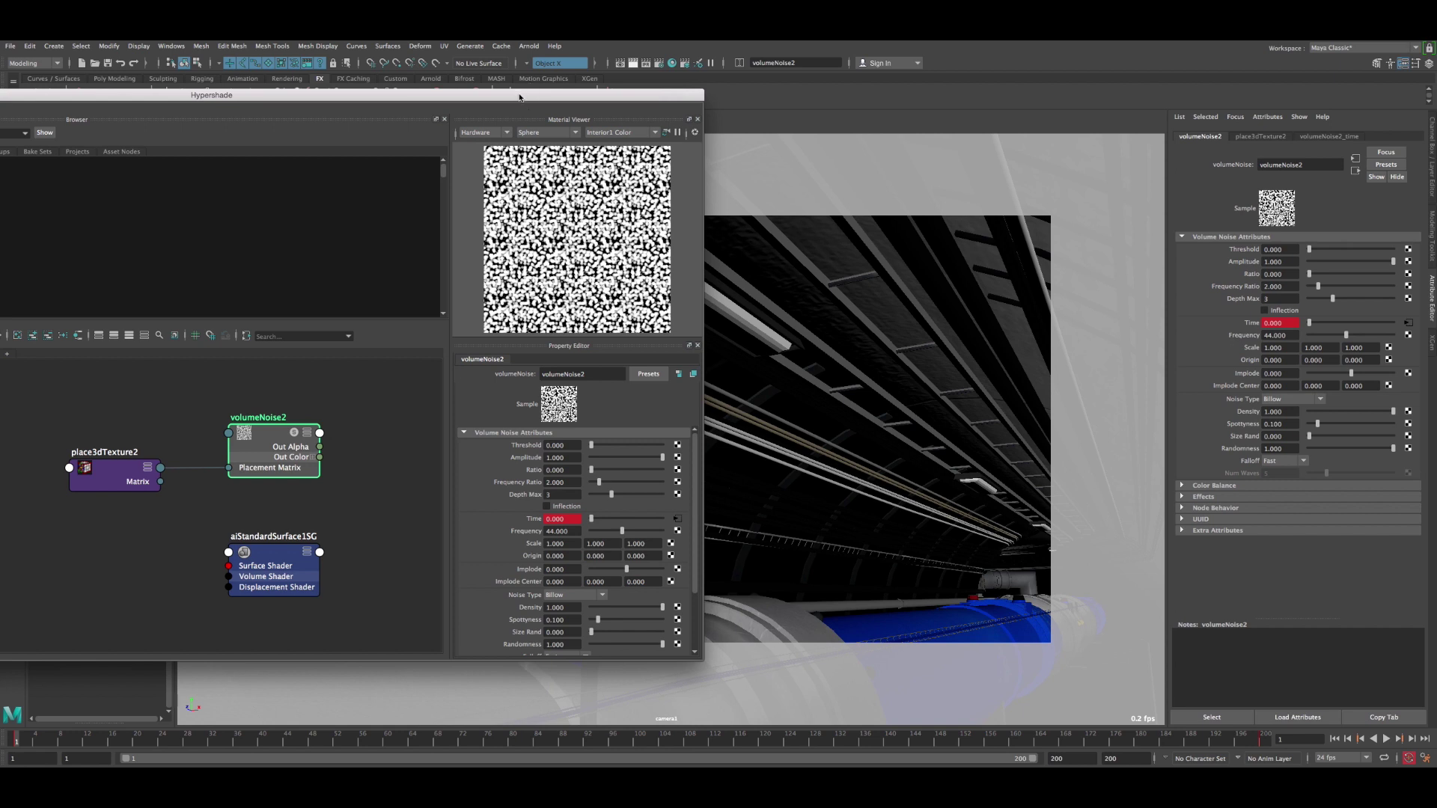
- Reposition the Hypershade window and minimize it to see the scene
left_click_drag(531, 98, 654, 91)
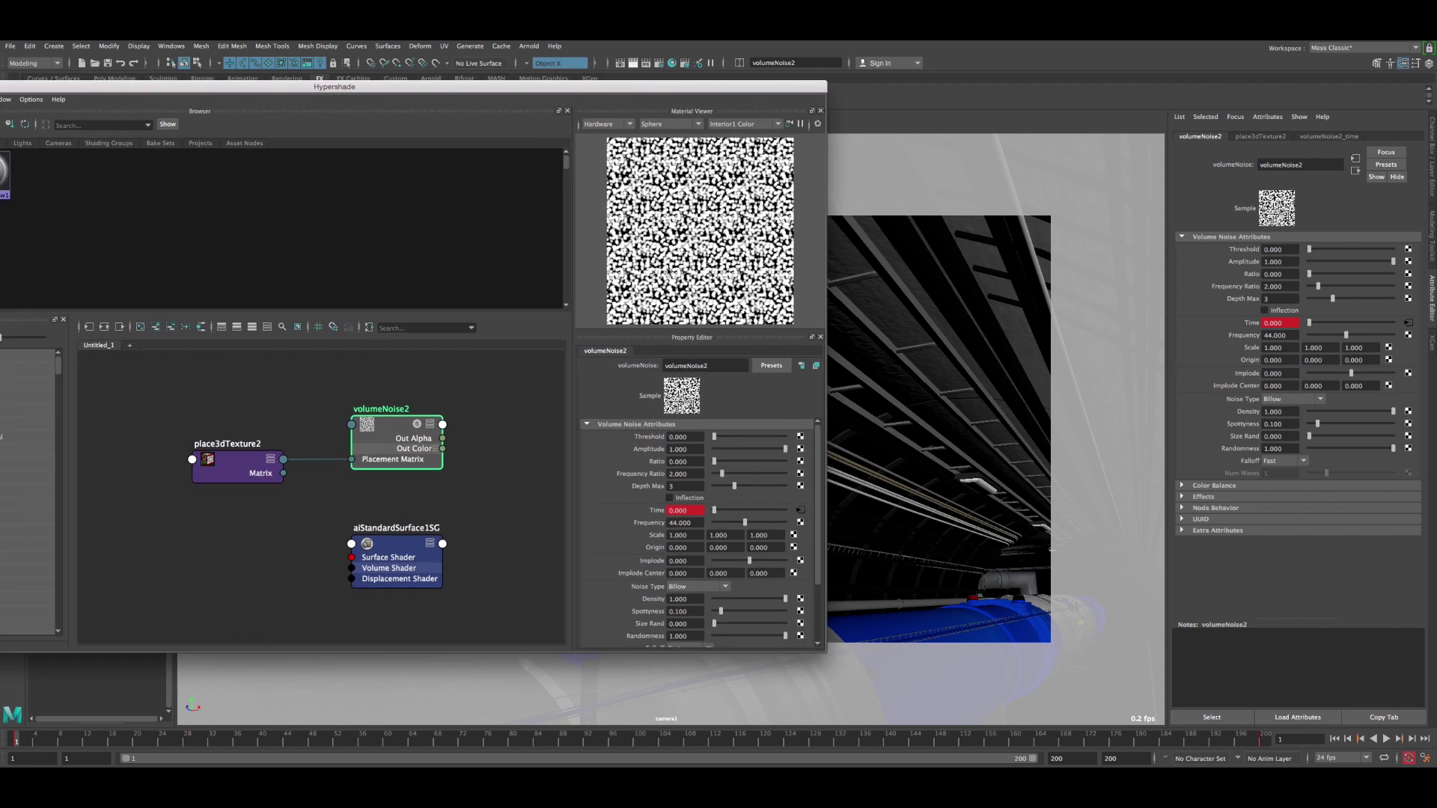
left_click_drag(112, 91, 166, 88)
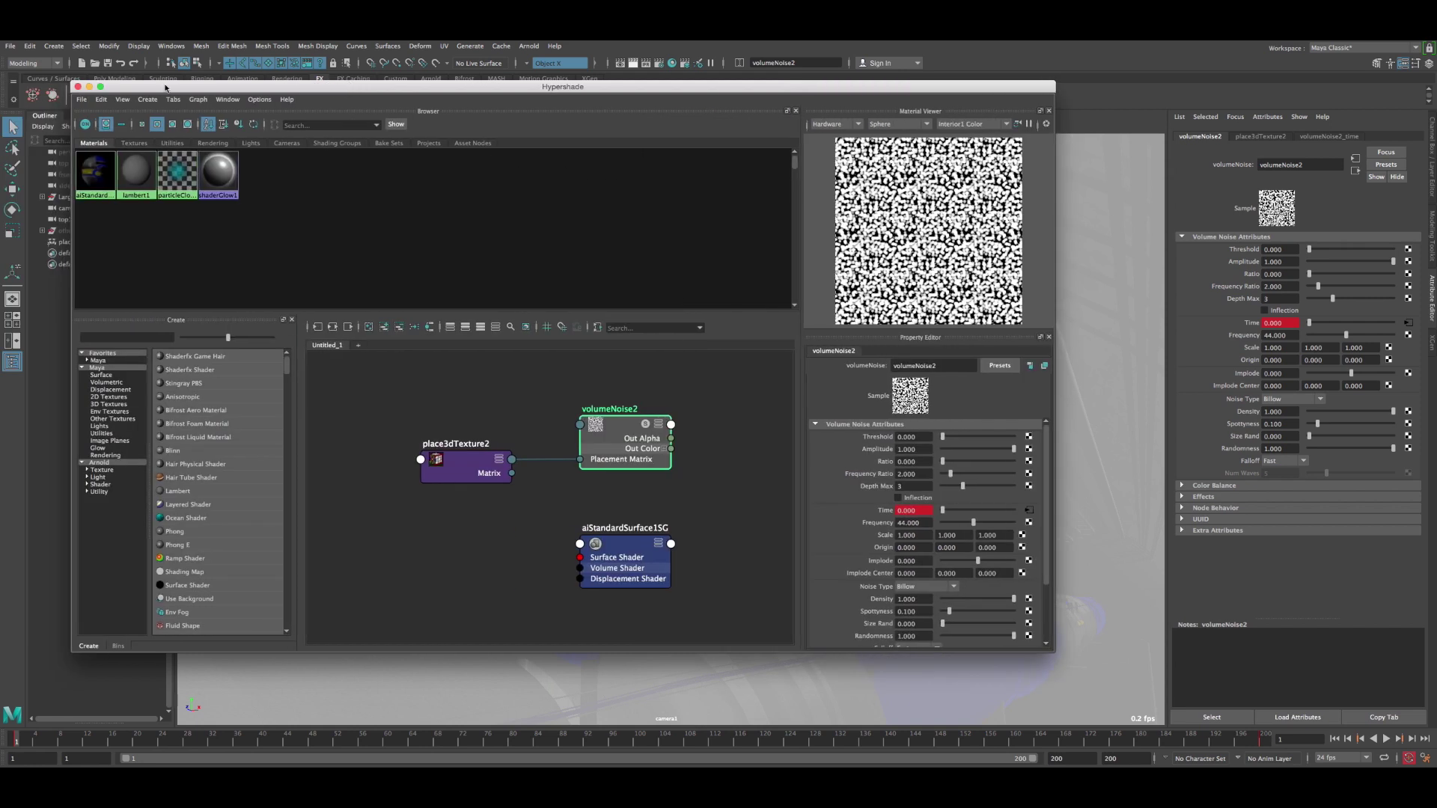
left_click(90, 87)
left_click(89, 86)
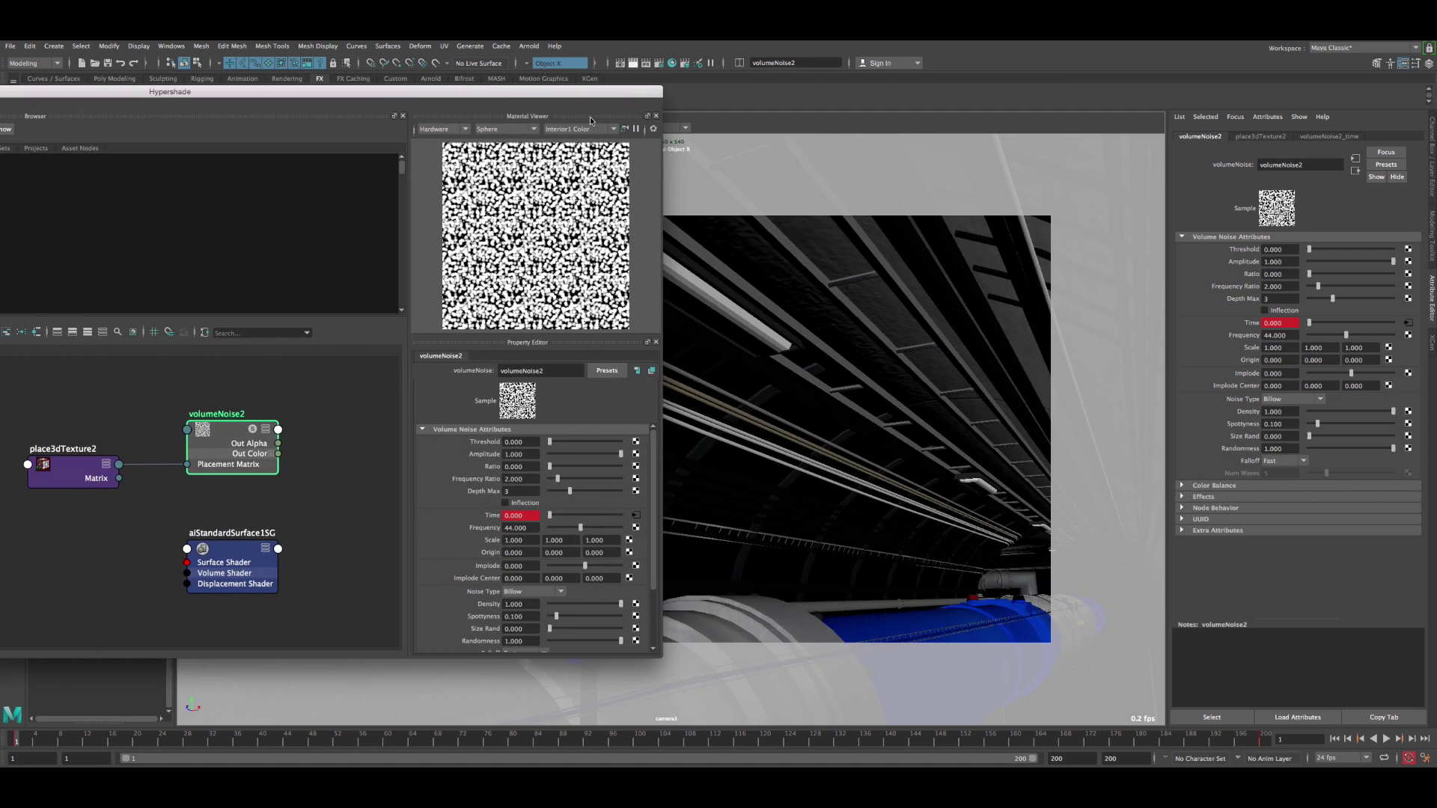
left_click(714, 296)
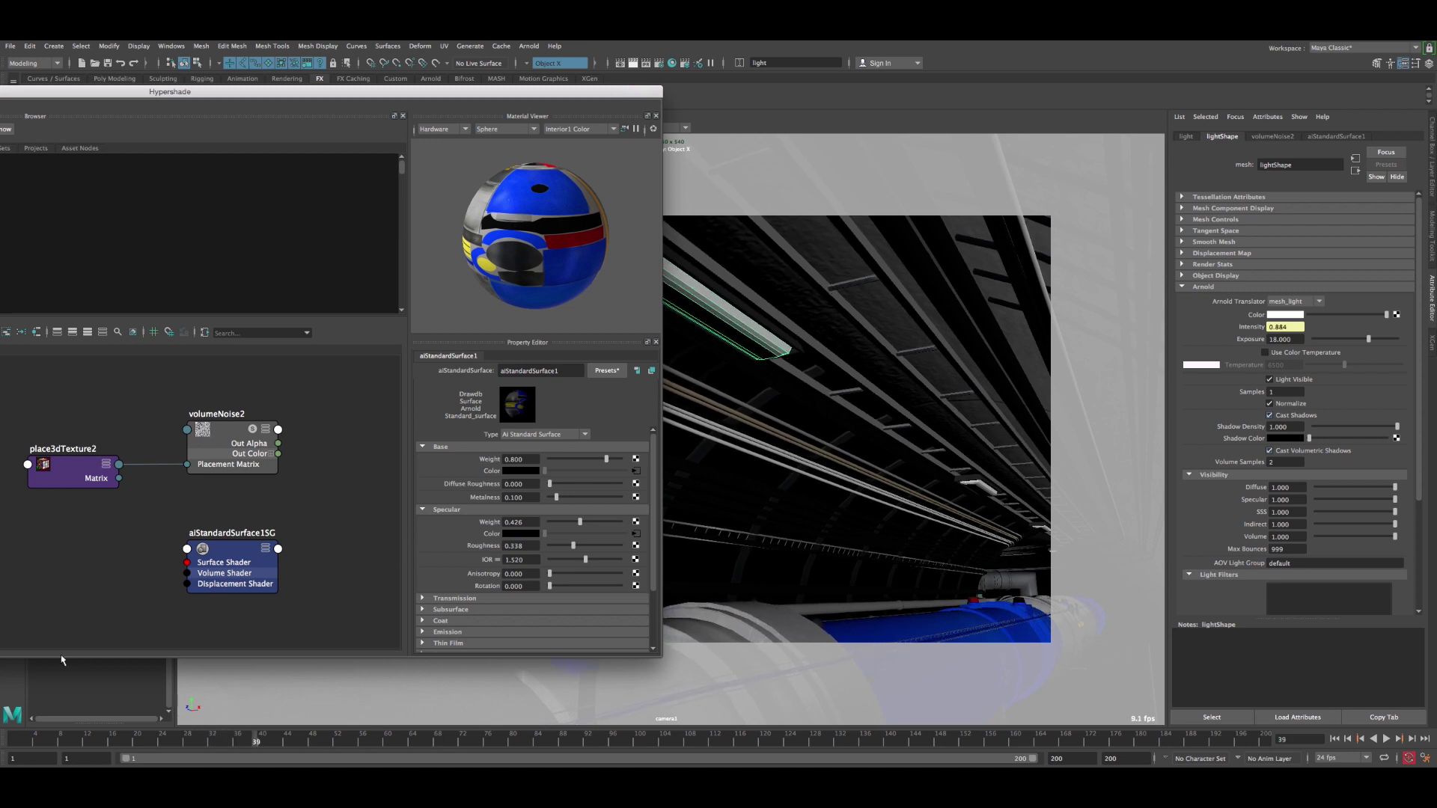
left_click_drag(30, 742, 16, 742)
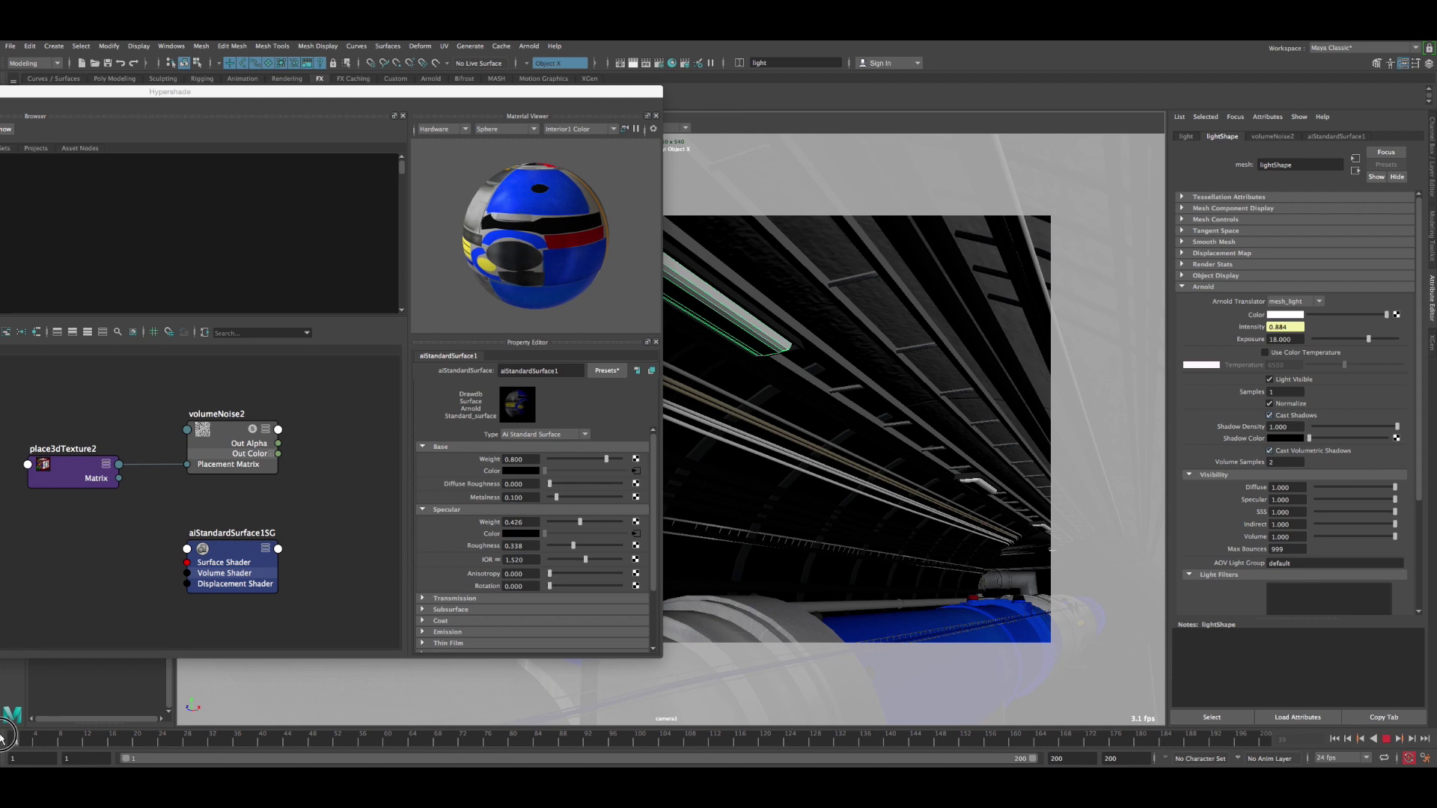
left_click(222, 433)
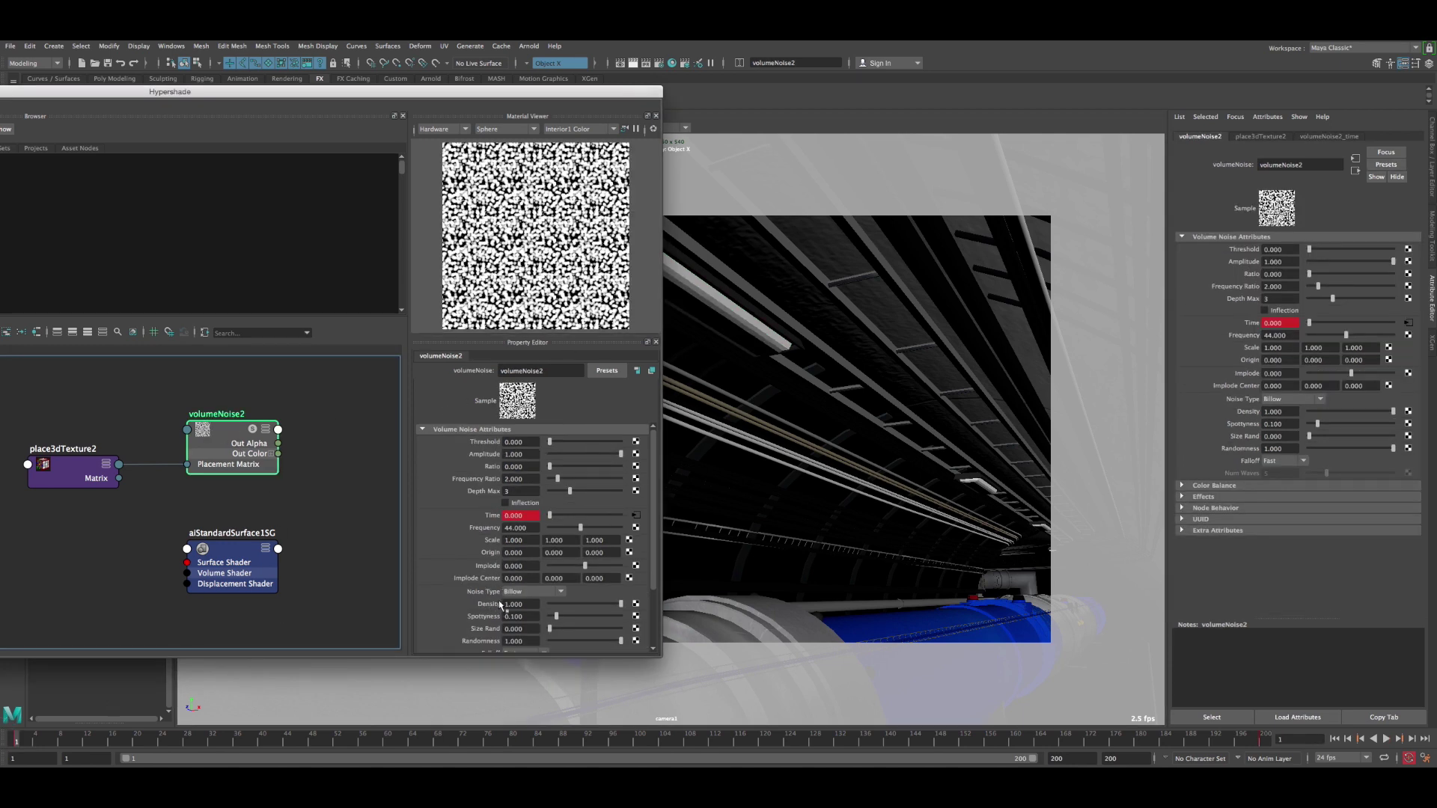
scroll(498, 601, "down", 3)
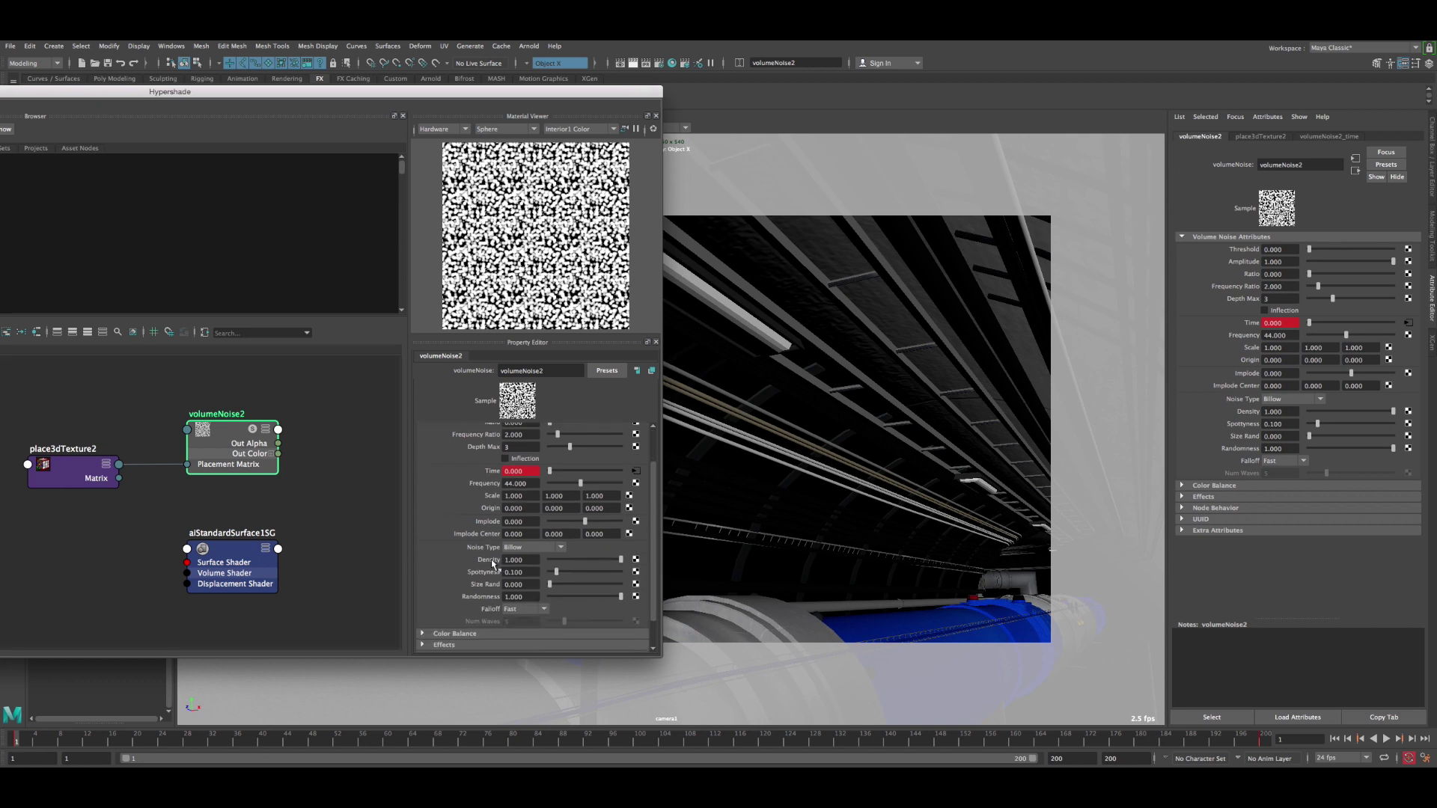
double_click(528, 561)
type("0")
key("Return")
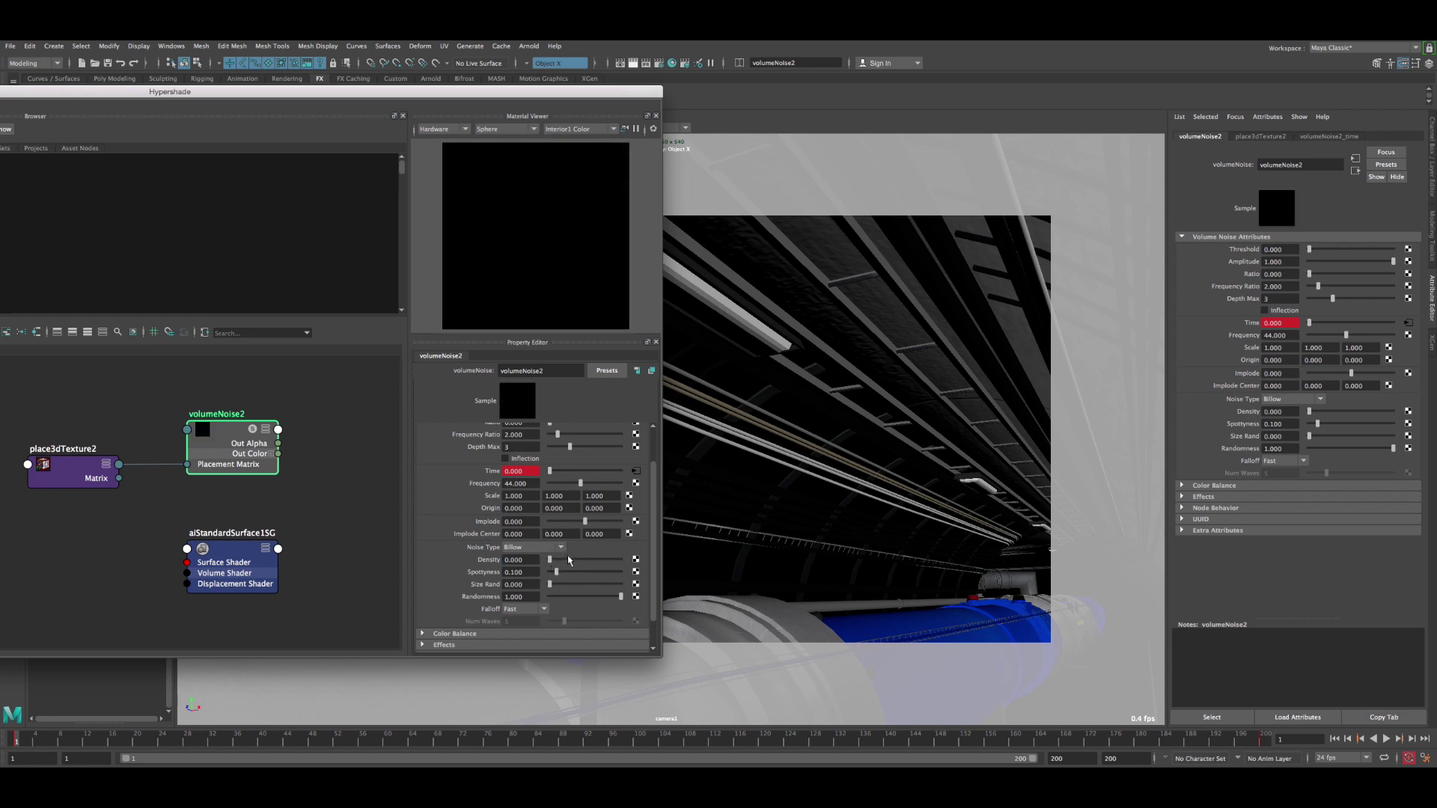
left_click_drag(563, 561, 567, 560)
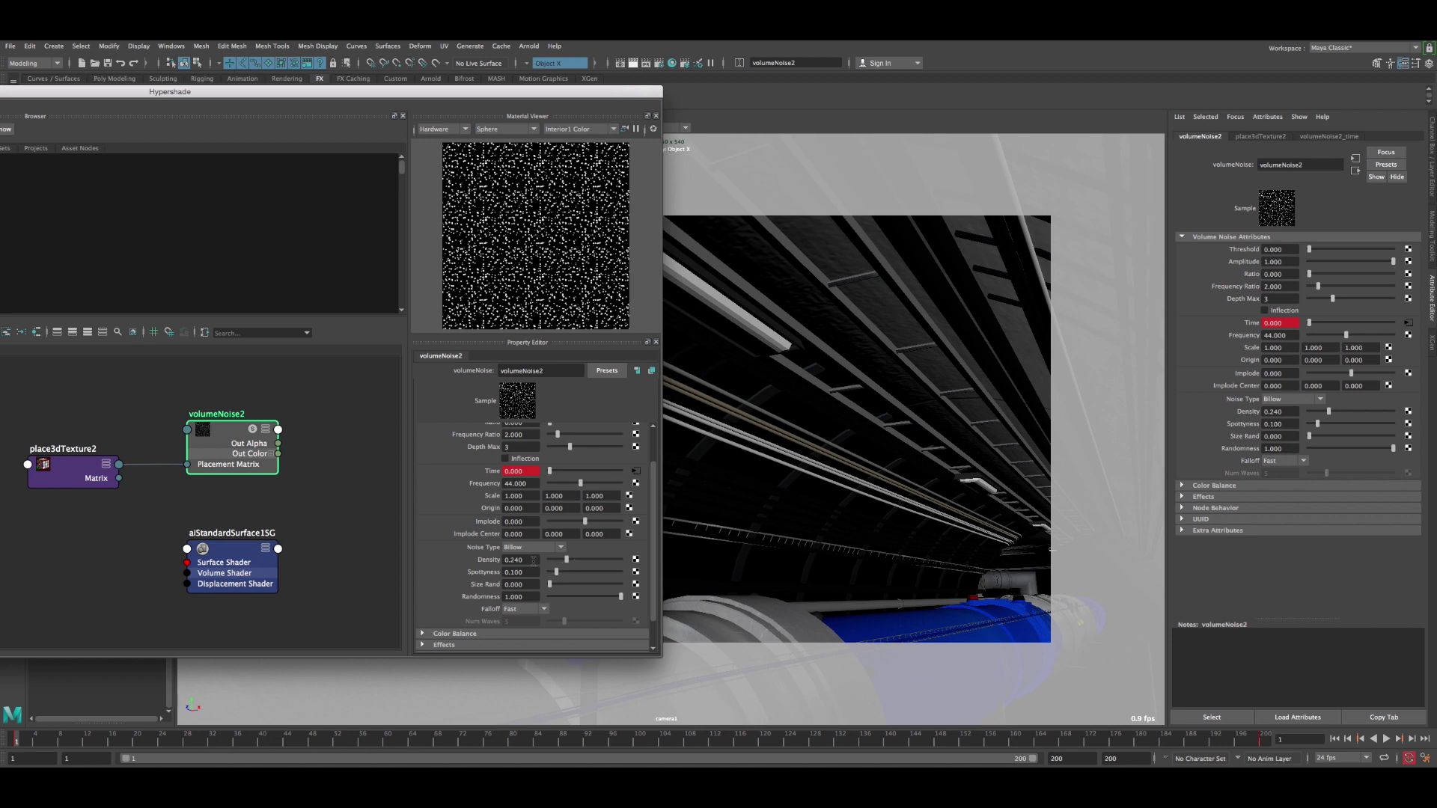
left_click_drag(554, 565, 632, 561)
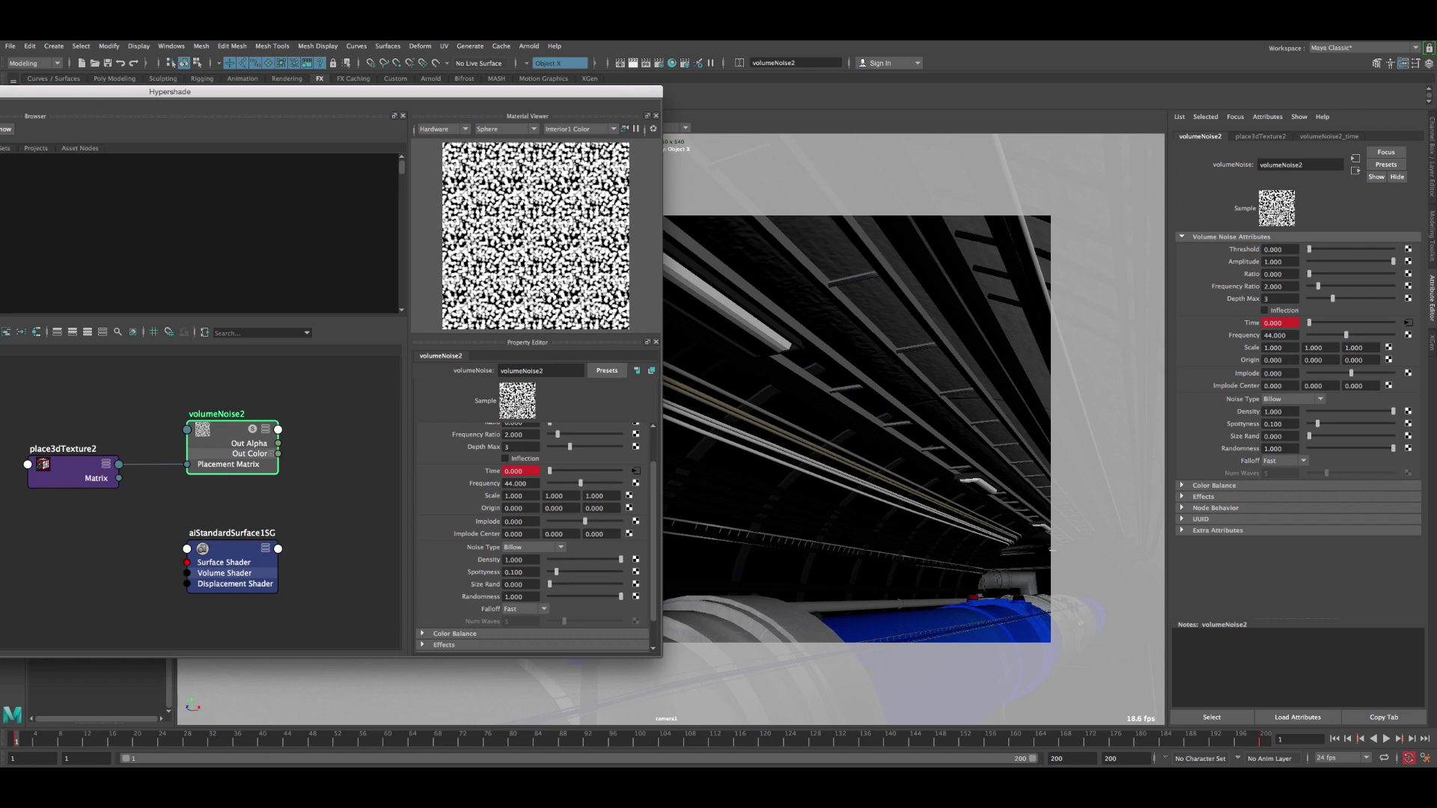
left_click(529, 560)
- Set Density to 0.5, select the light tube, and play back, scrubbing to around frame 31
type("0.5")
key("Return")
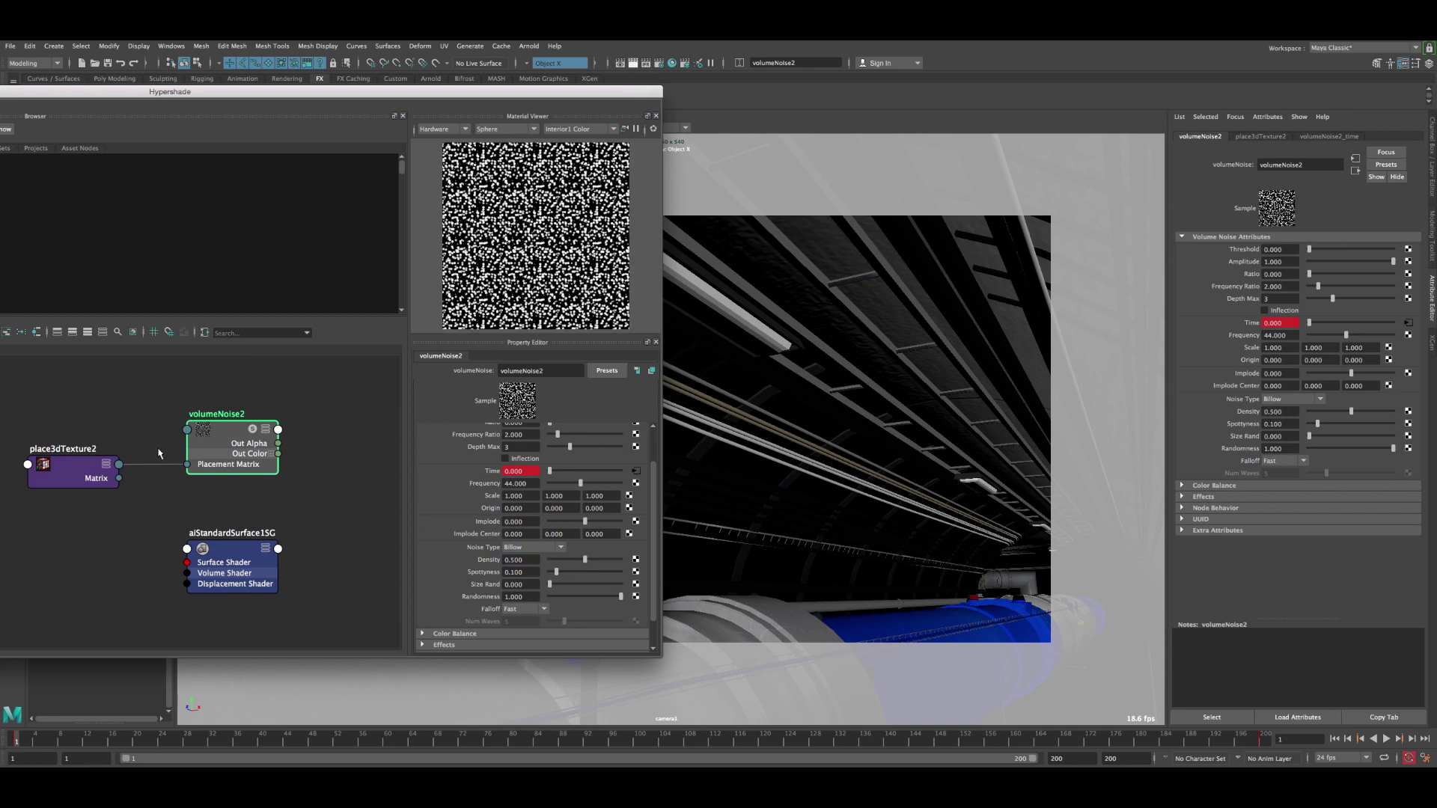
left_click(704, 299)
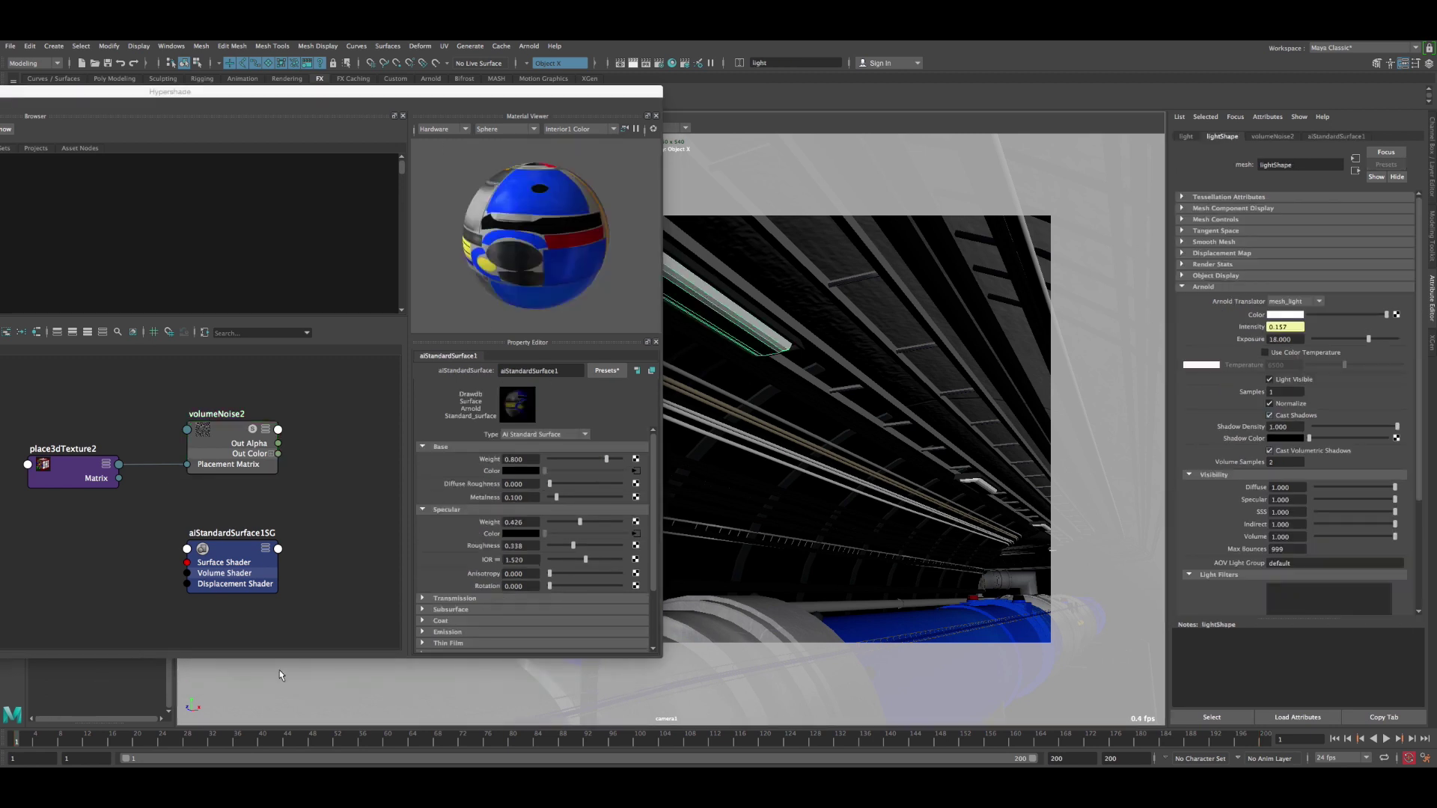
key("alt+v")
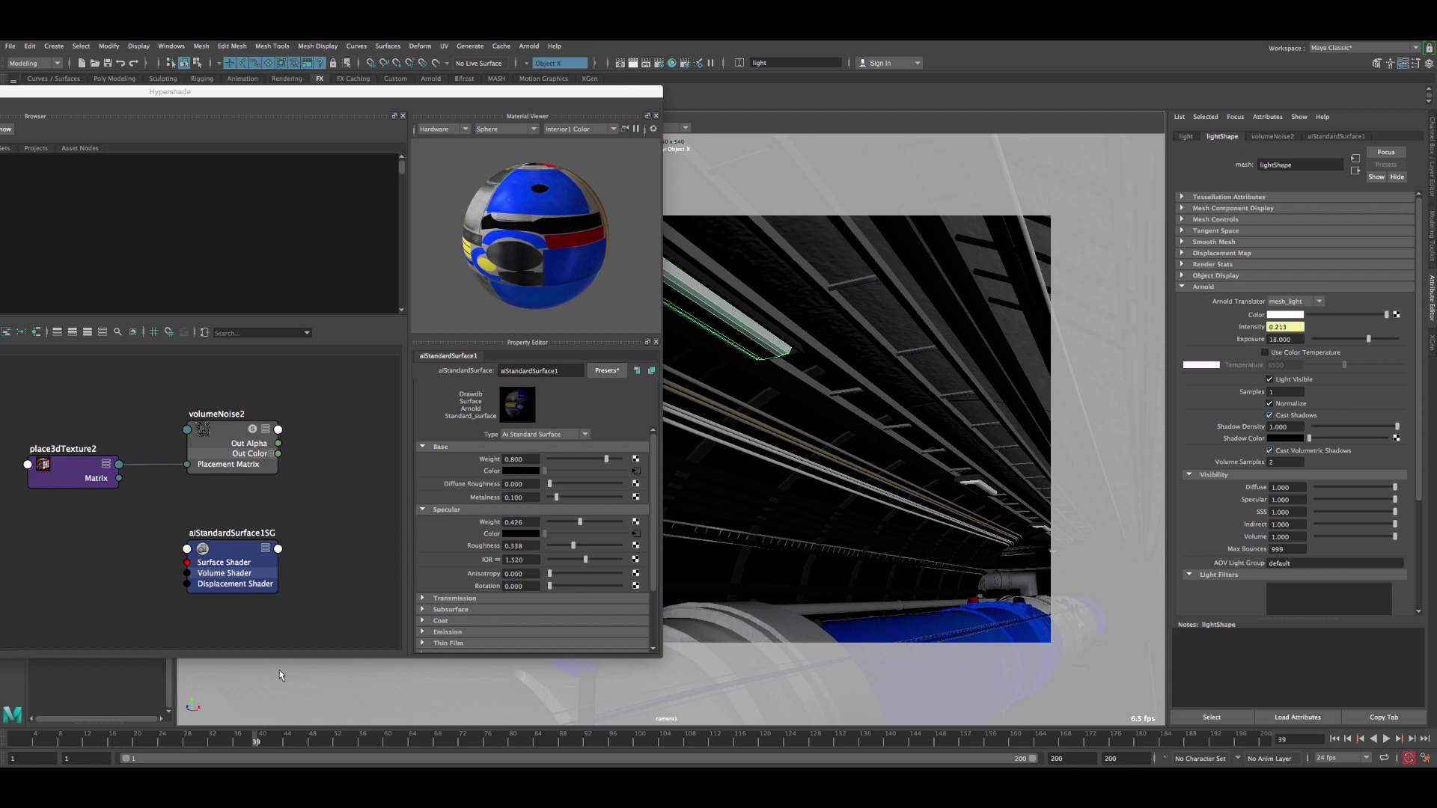
left_click_drag(18, 736, 369, 741)
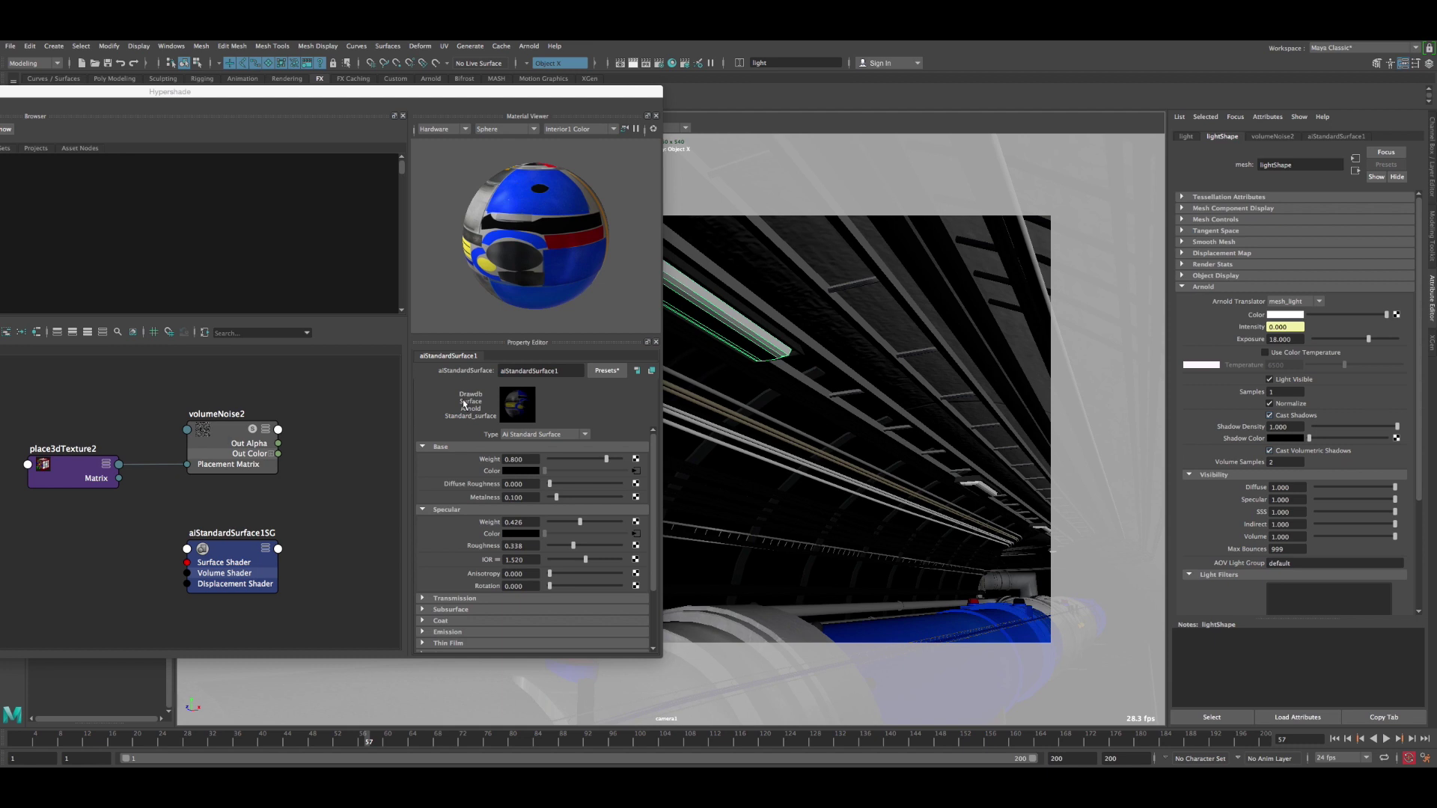
- Change volumeNoise2's Density to 0.3, reselect the light tube, and jump to frame 1
left_click(229, 434)
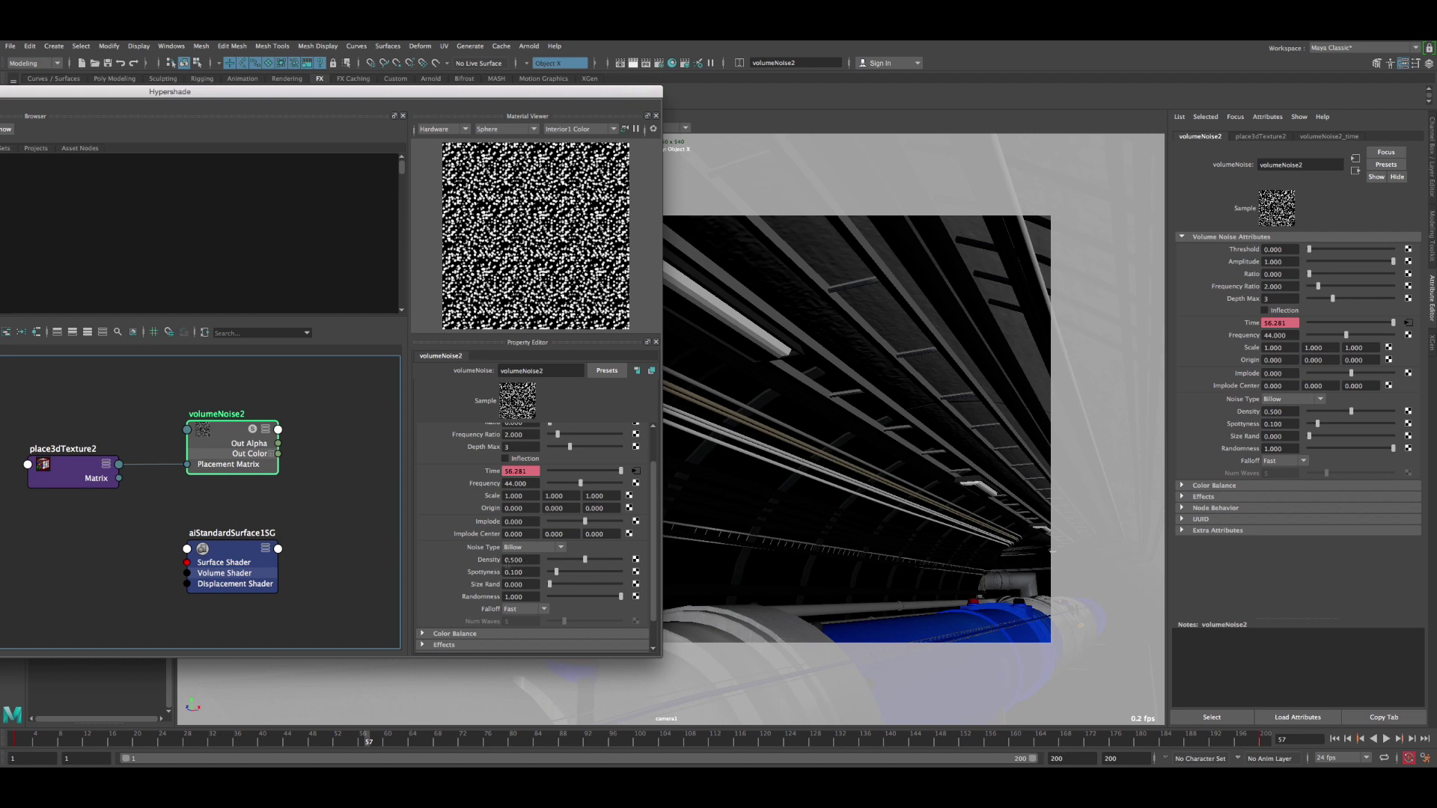
double_click(508, 560)
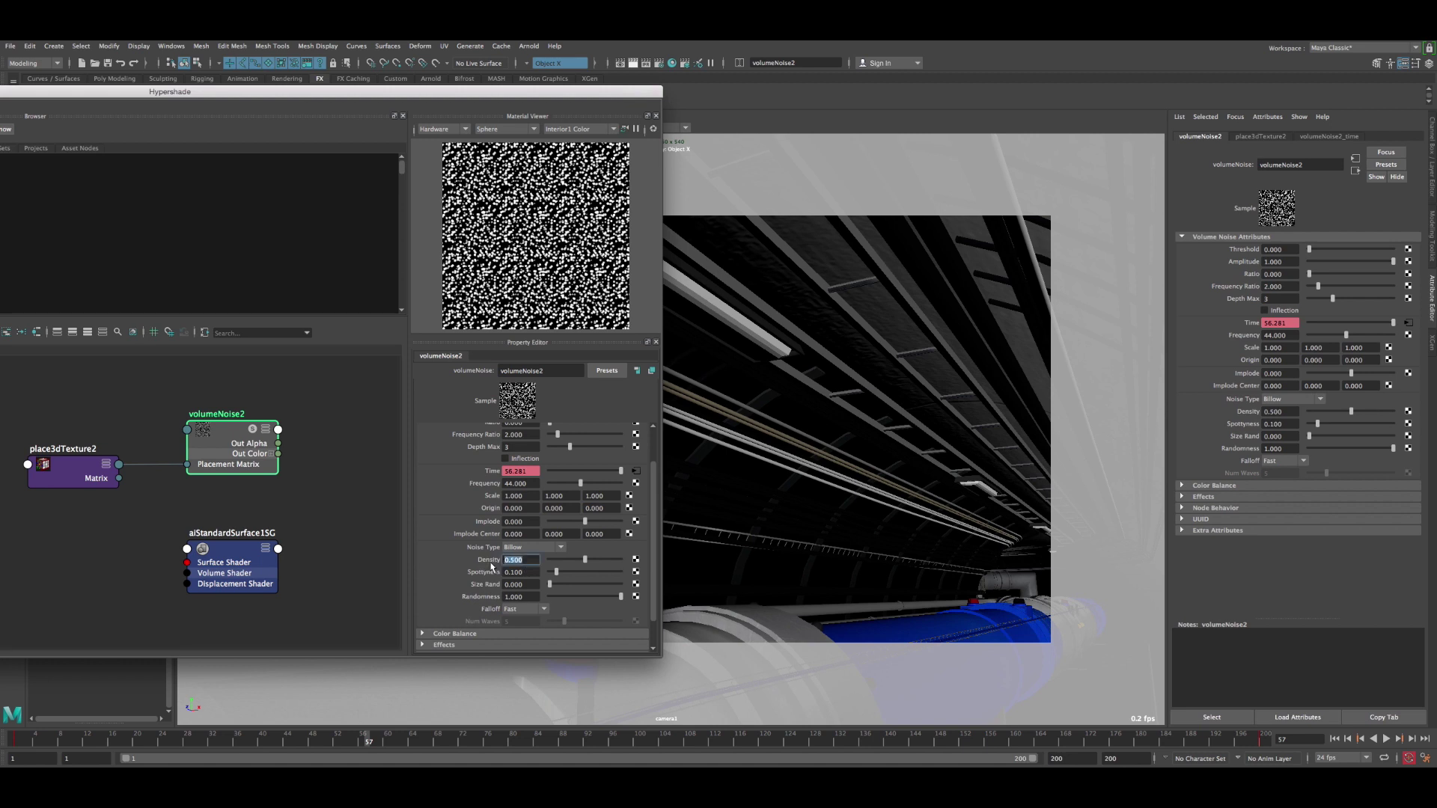
type("0.3")
key("Return")
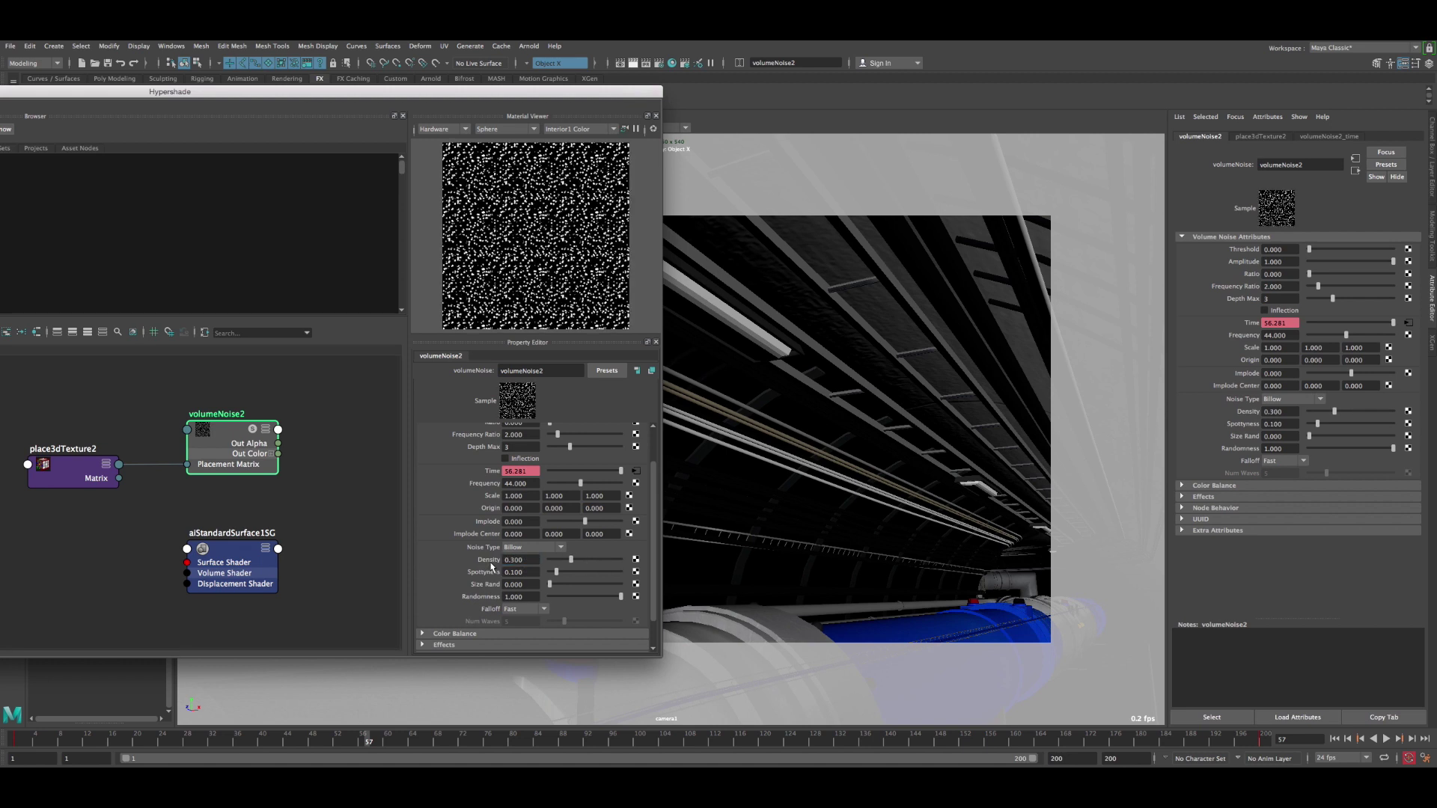
left_click(726, 332)
key("alt+shift+v")
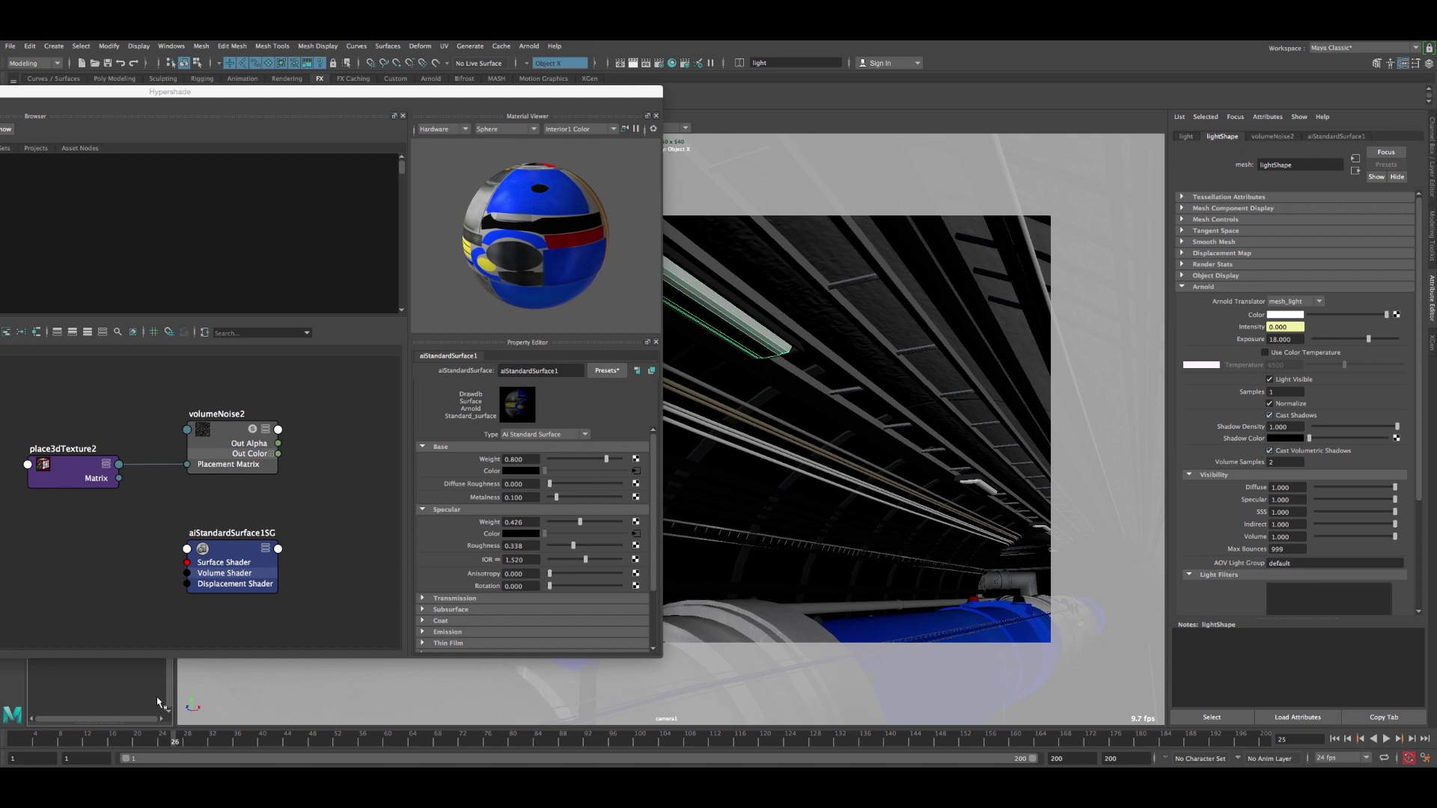
- Step back a frame, play and stop the animation, then reselect the volumeNoise2 node
key("alt+comma")
key("alt+v")
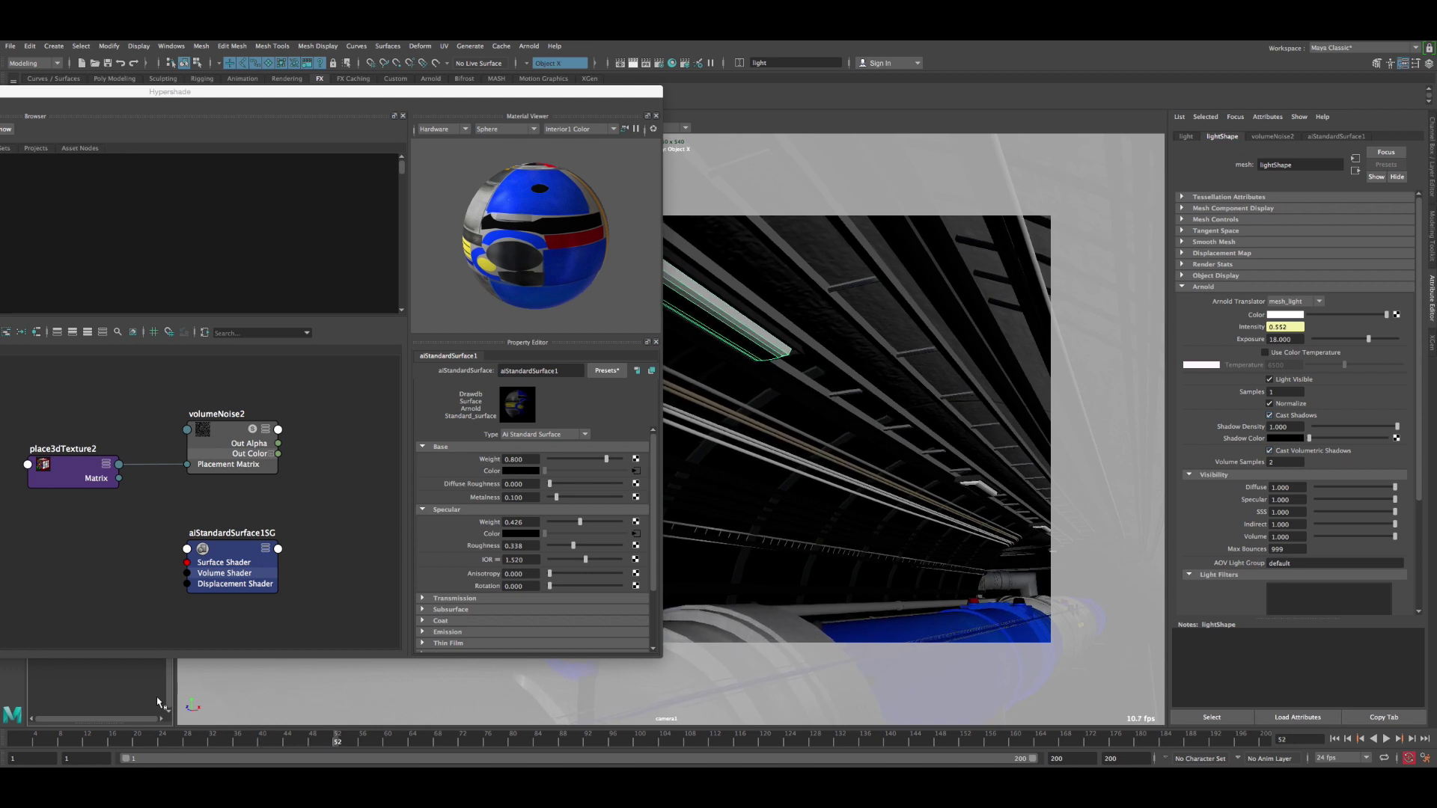
key("alt+v")
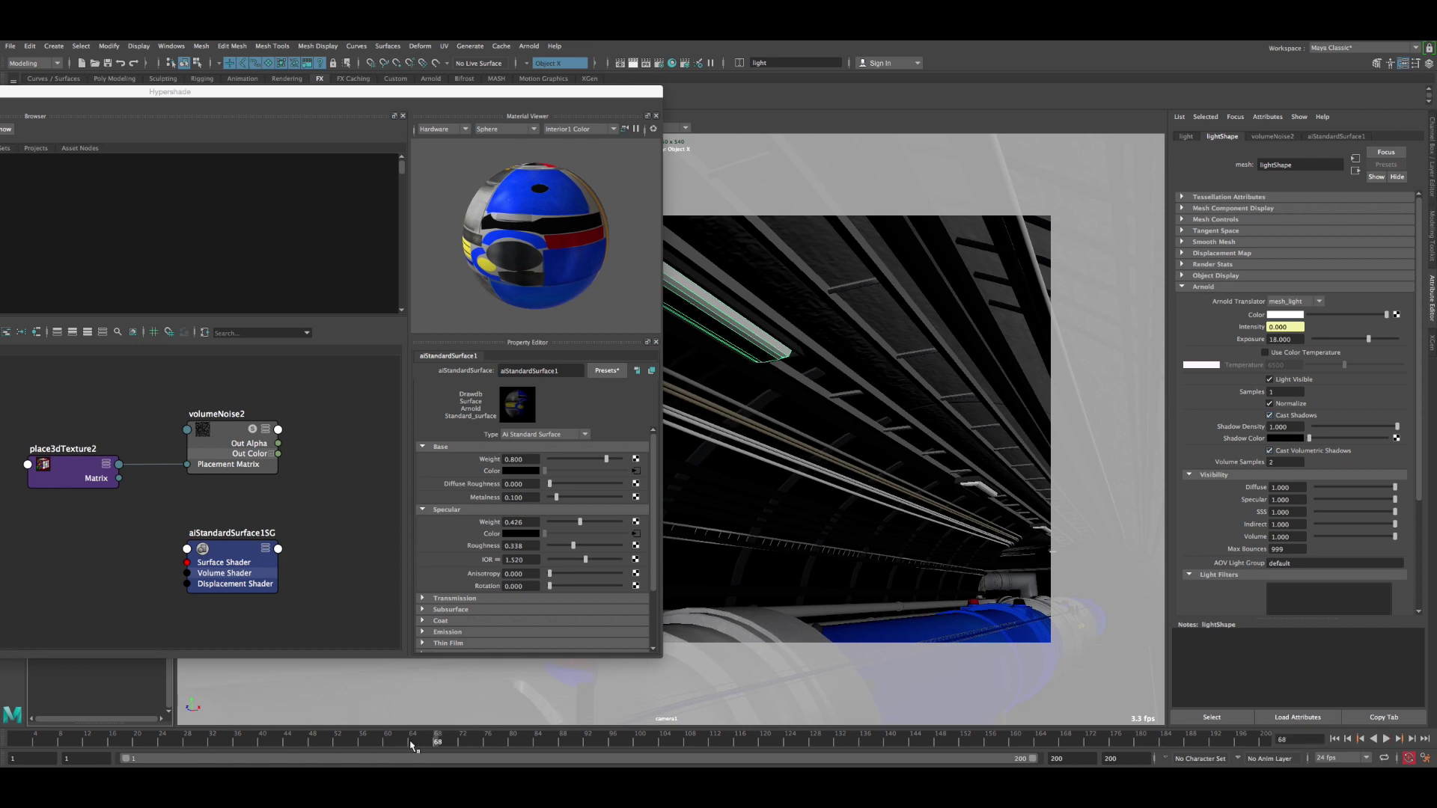
left_click(227, 461)
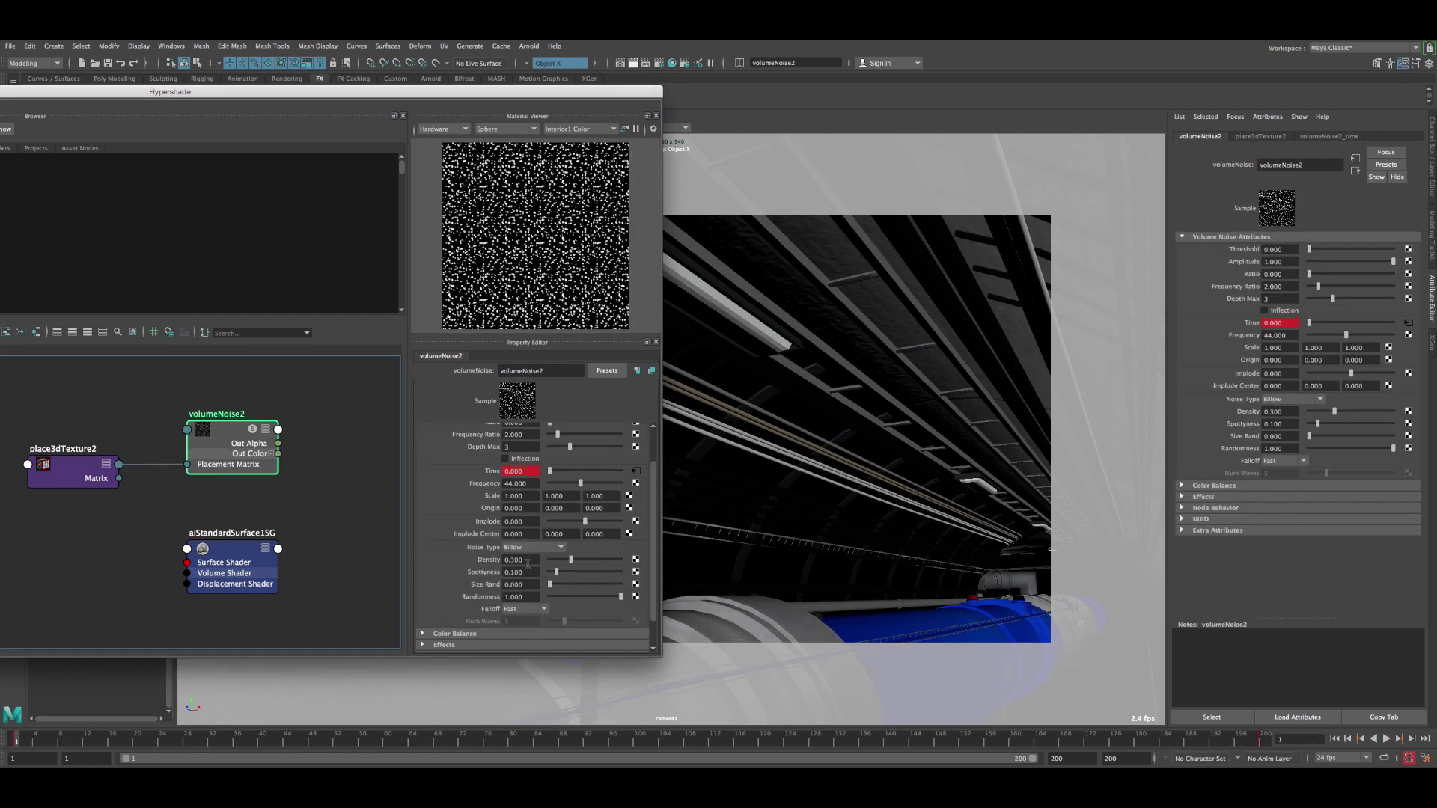
- Edit the Density digits to read 0.330, then reselect the ceiling light strip
left_click(517, 560)
left_click_drag(514, 560, 521, 560)
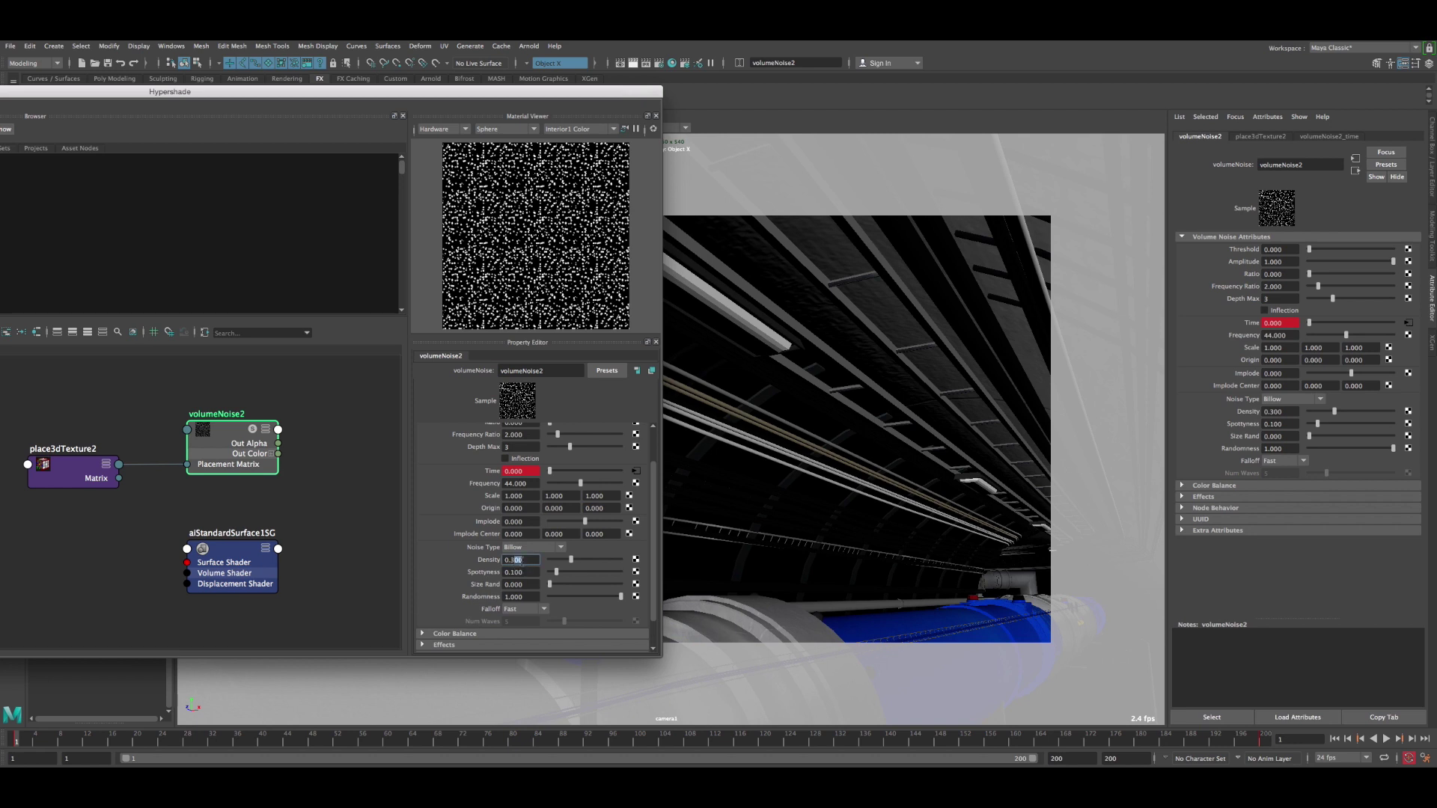
type("3")
key("Return")
left_click(698, 307)
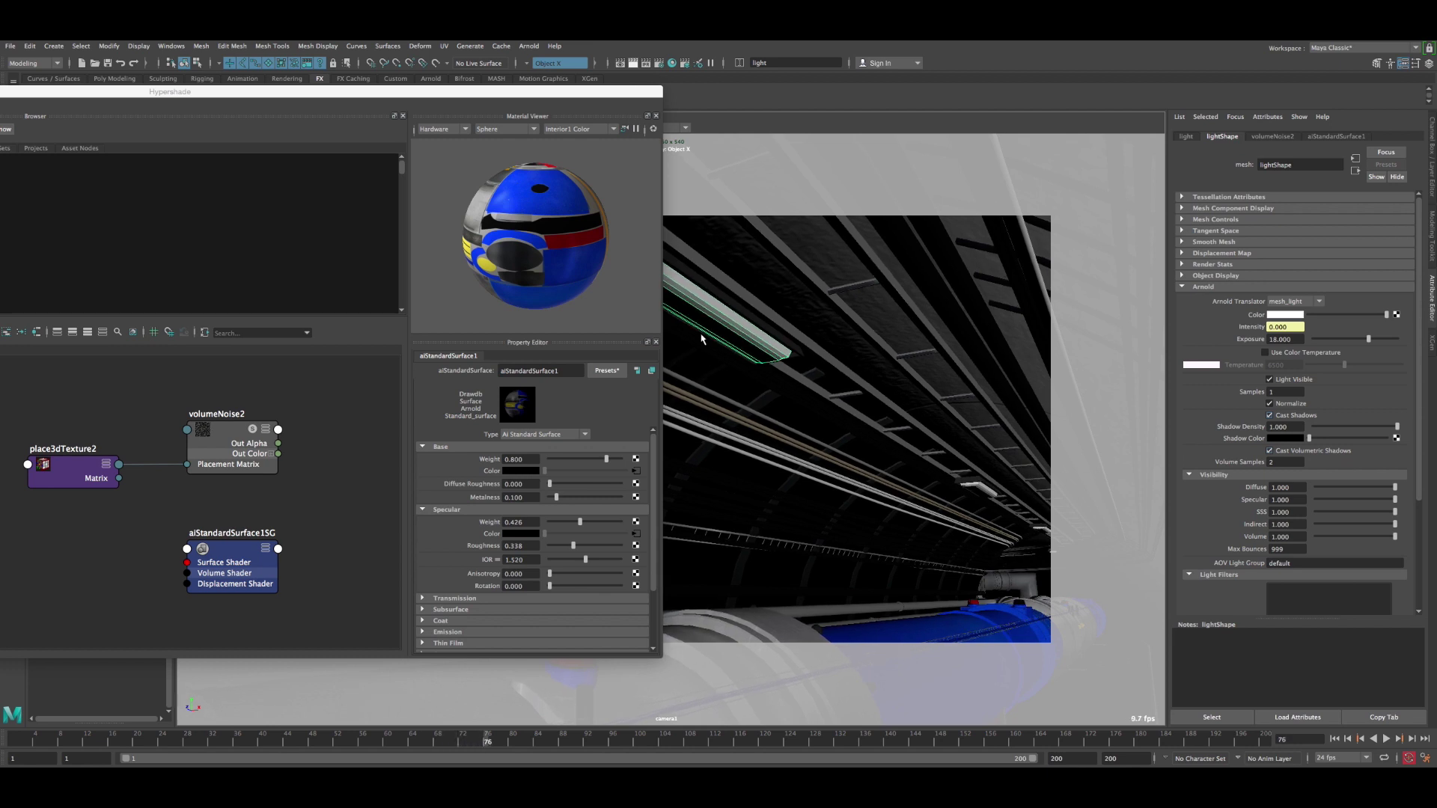
- Set volumeNoise2's Density to 0.360, select the light tube, and play from frame 1
left_click(273, 550)
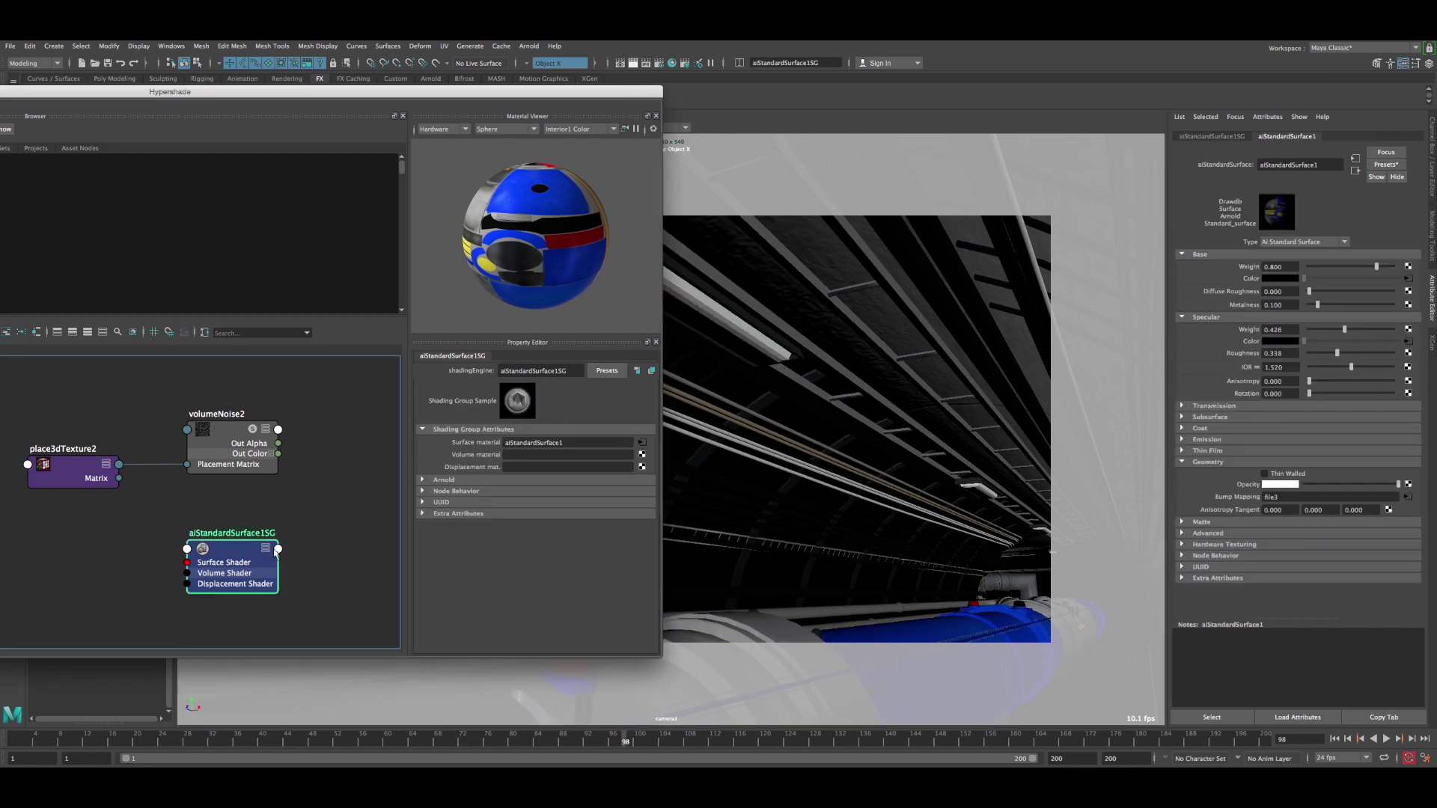
left_click(245, 444)
left_click(515, 560)
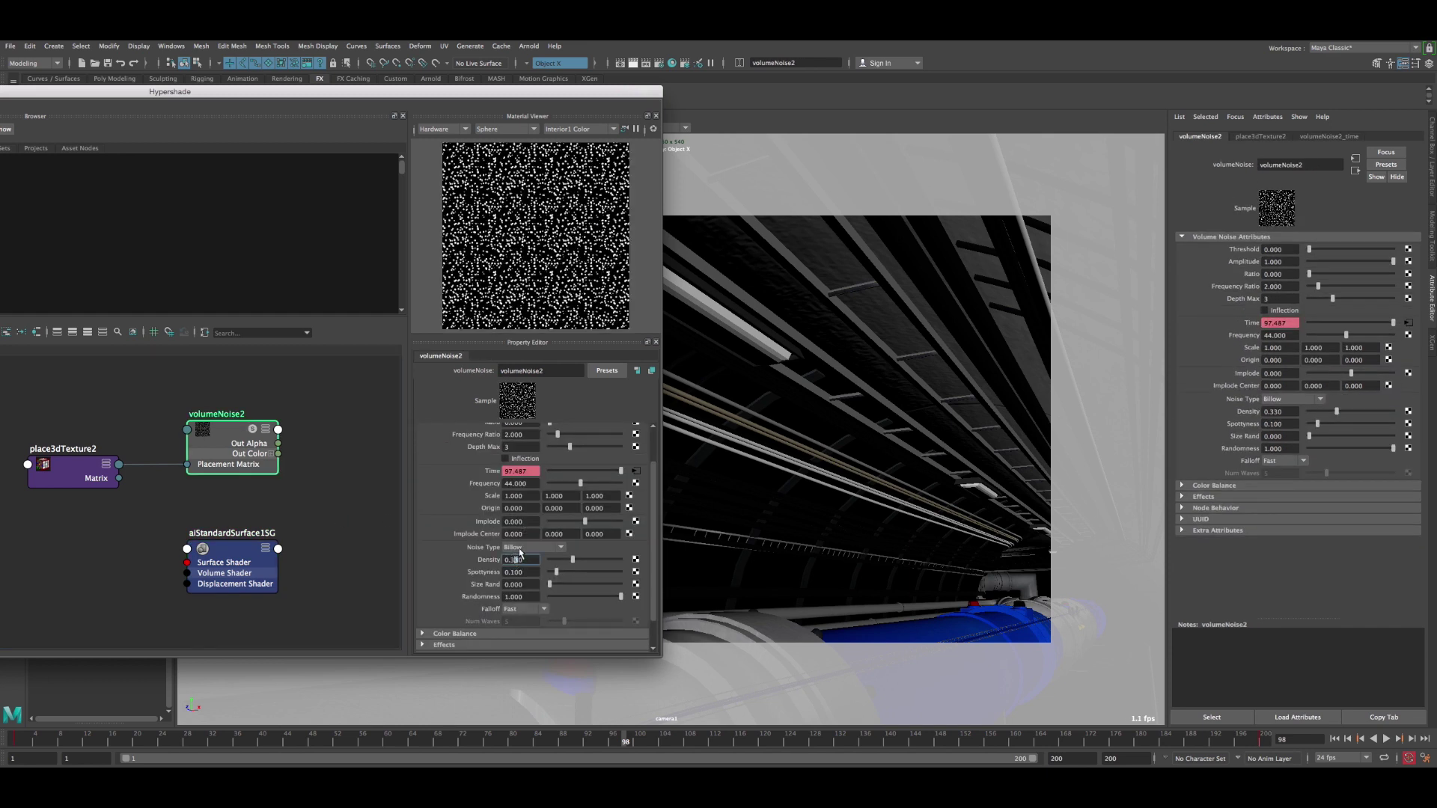
key("Return")
left_click(731, 334)
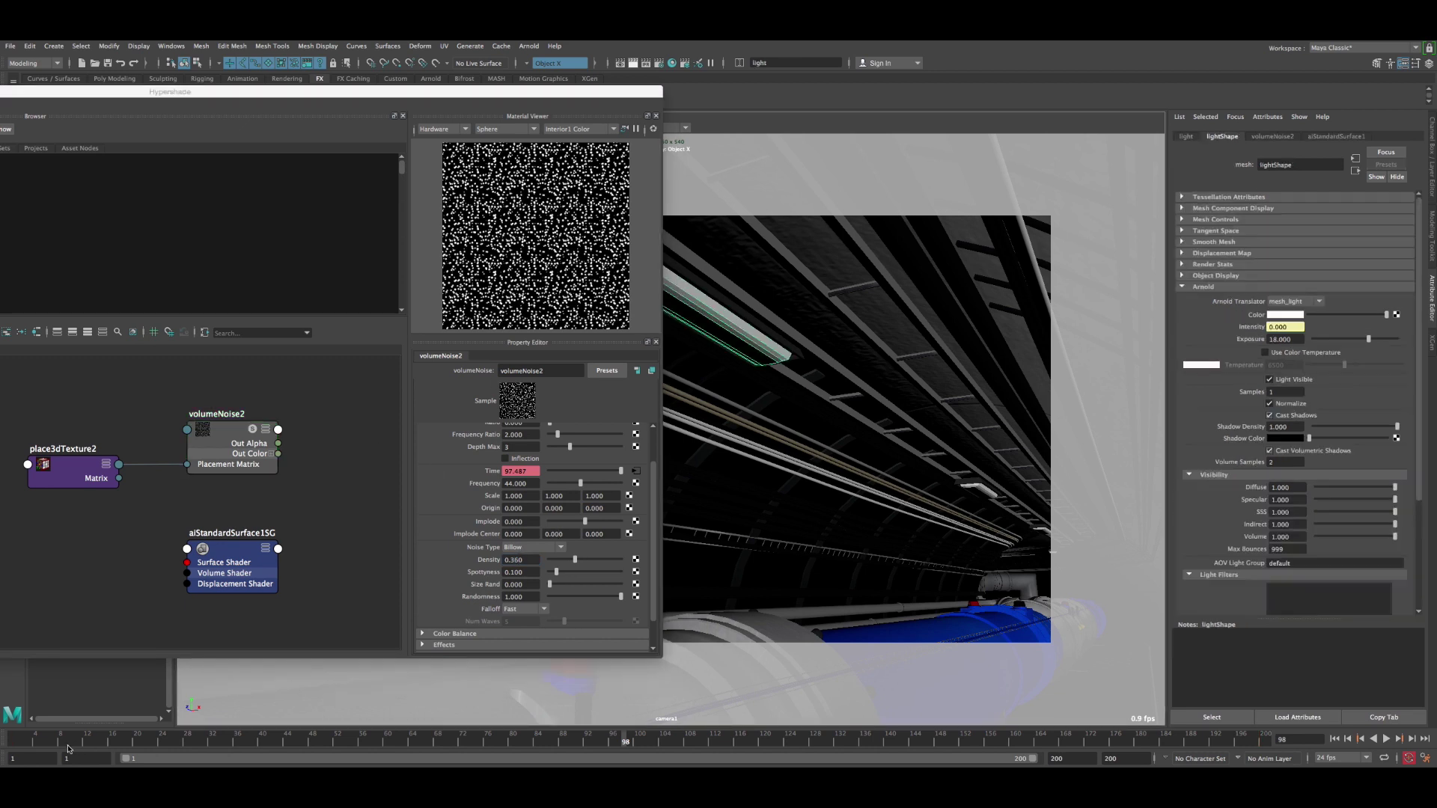
left_click(15, 741)
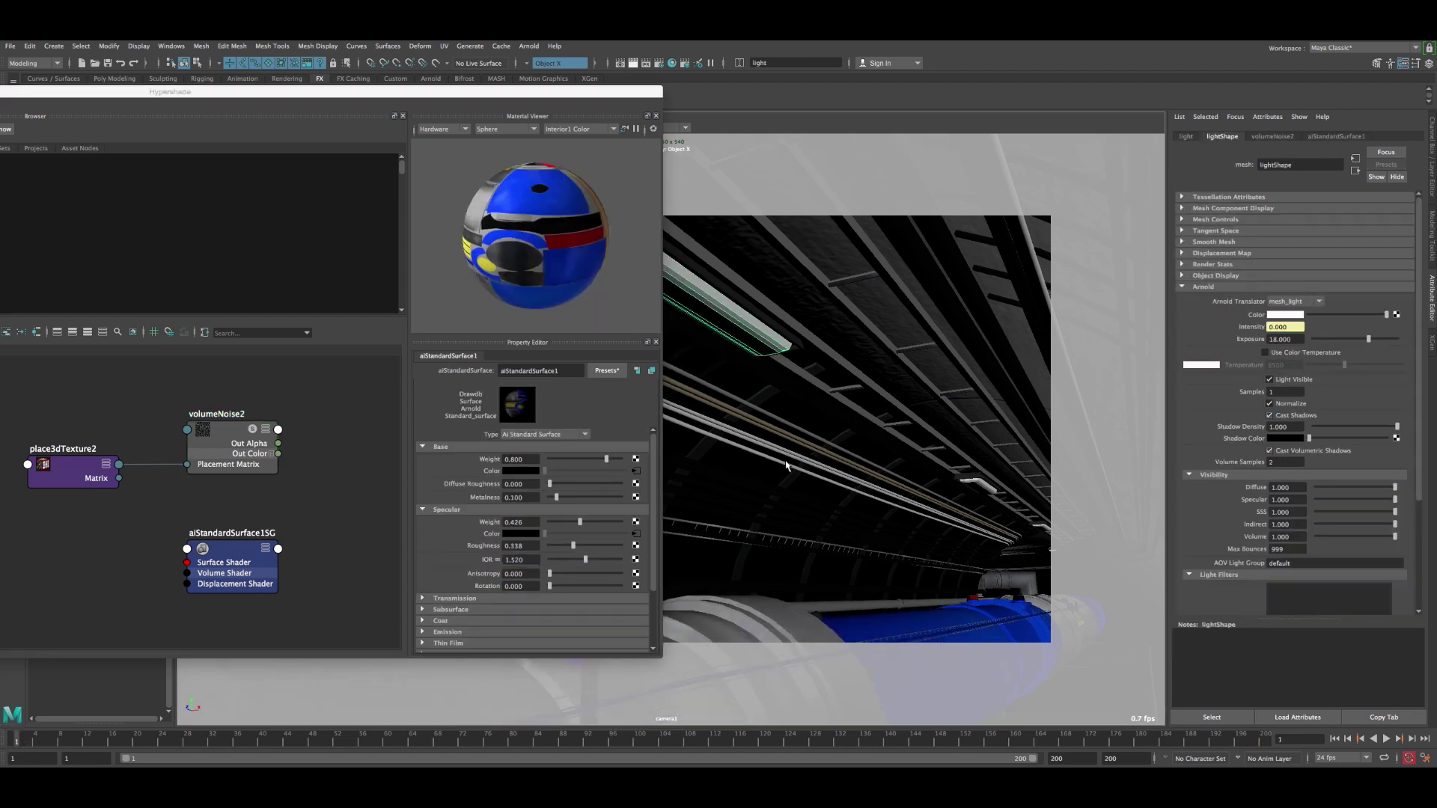
key("alt+v")
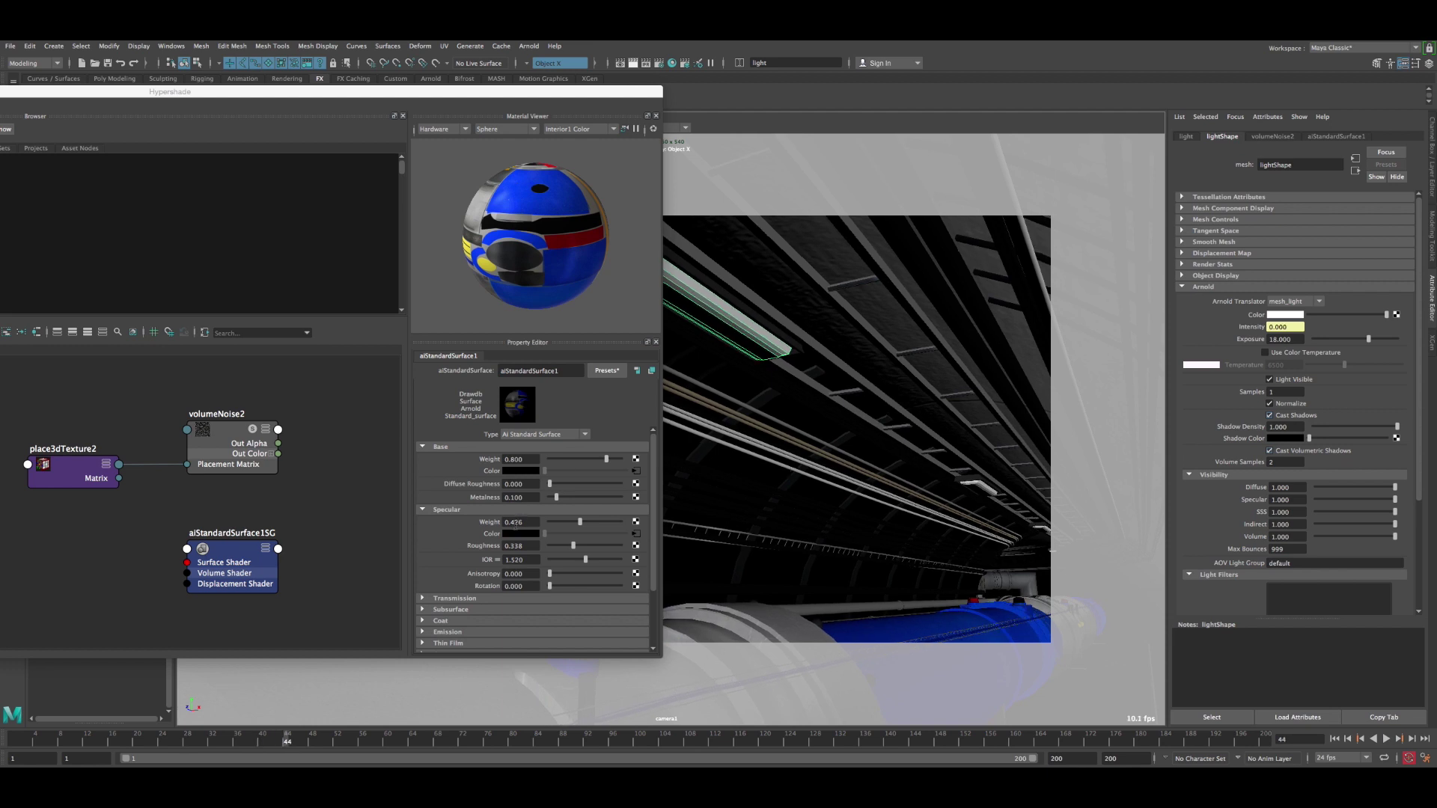
- Change the Density to 0.340 and reselect the light tube
left_click(247, 460)
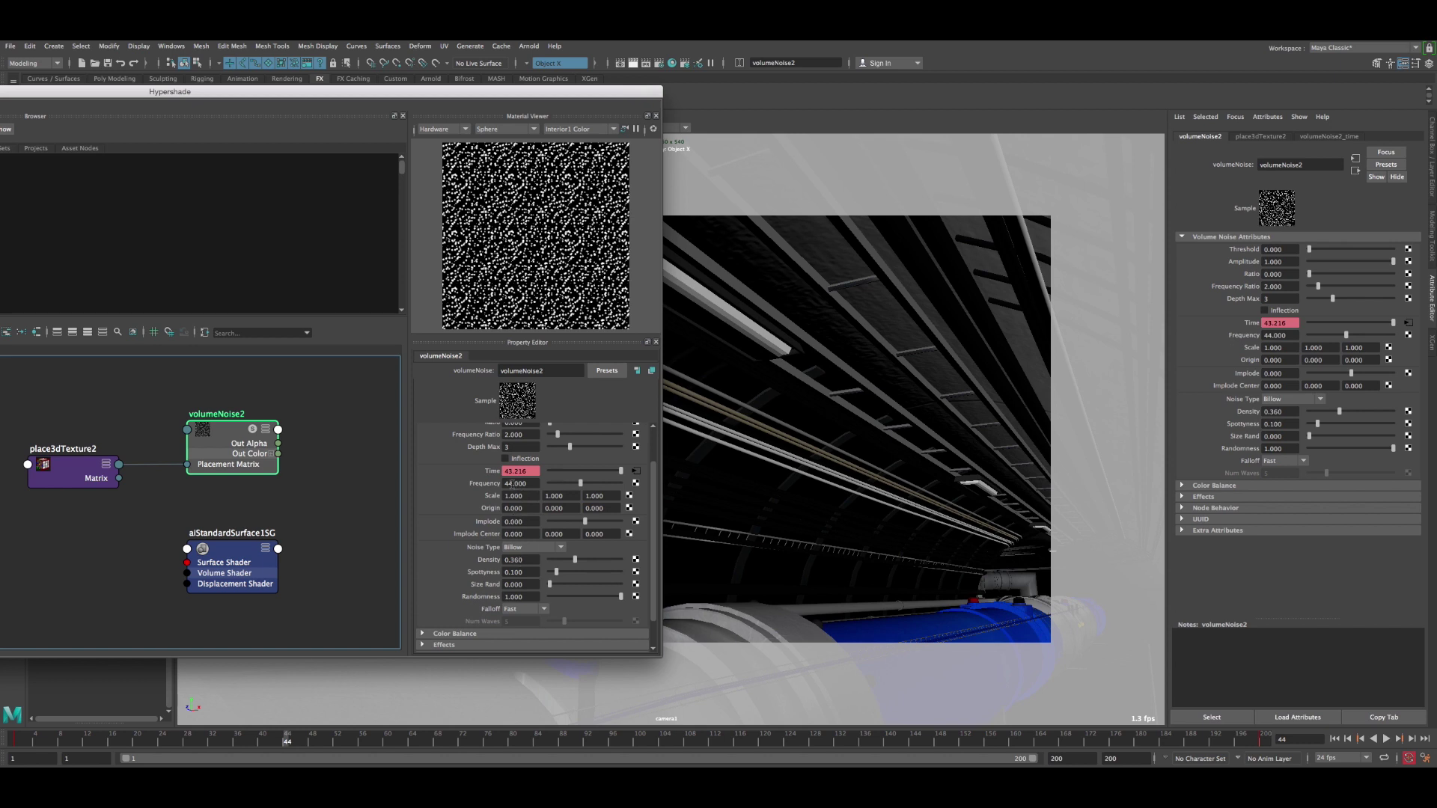
left_click(514, 560)
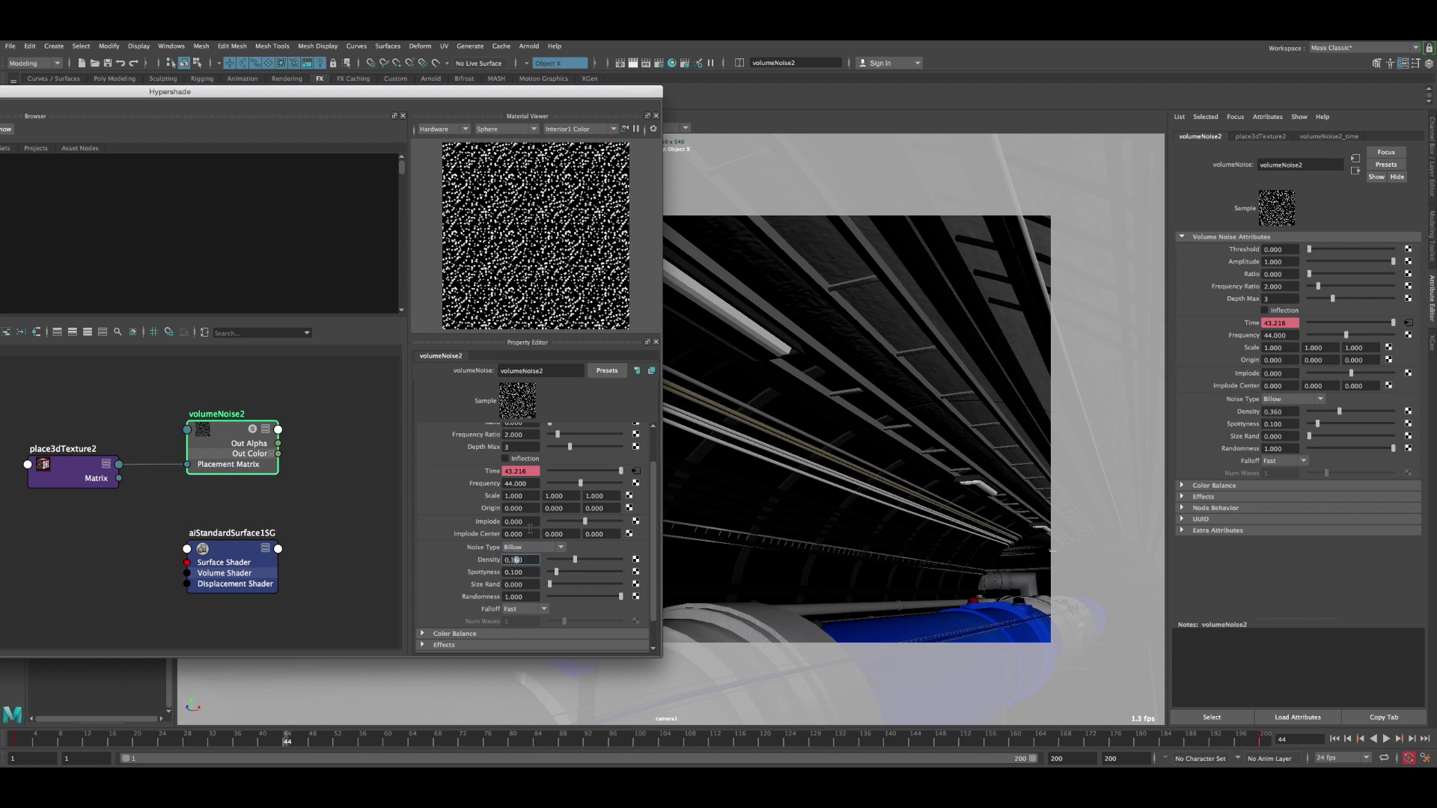
type("4")
key("Return")
left_click(738, 332)
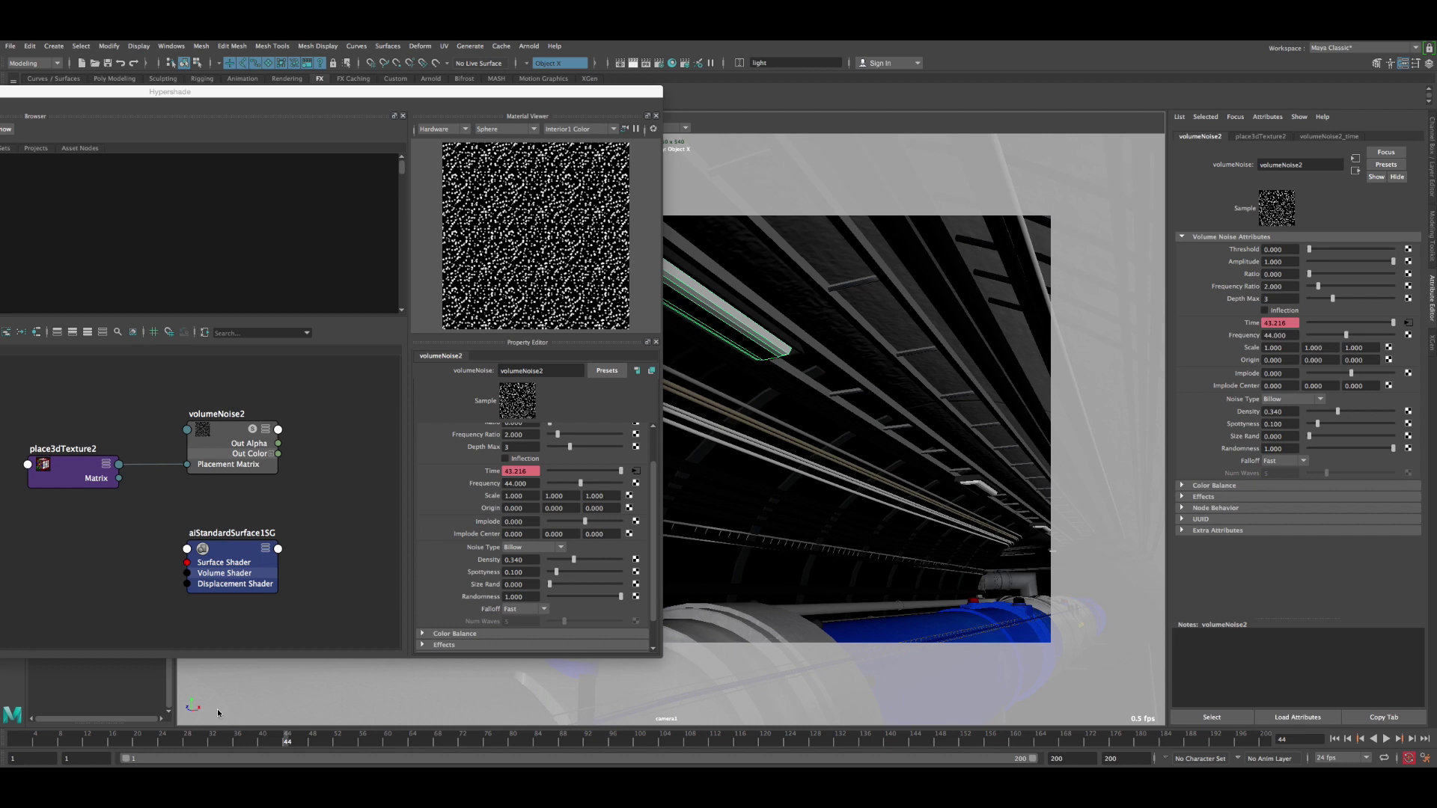
- Rewind to frame 1 to preview the flicker, then reselect the volumeNoise2 node
left_click(16, 739)
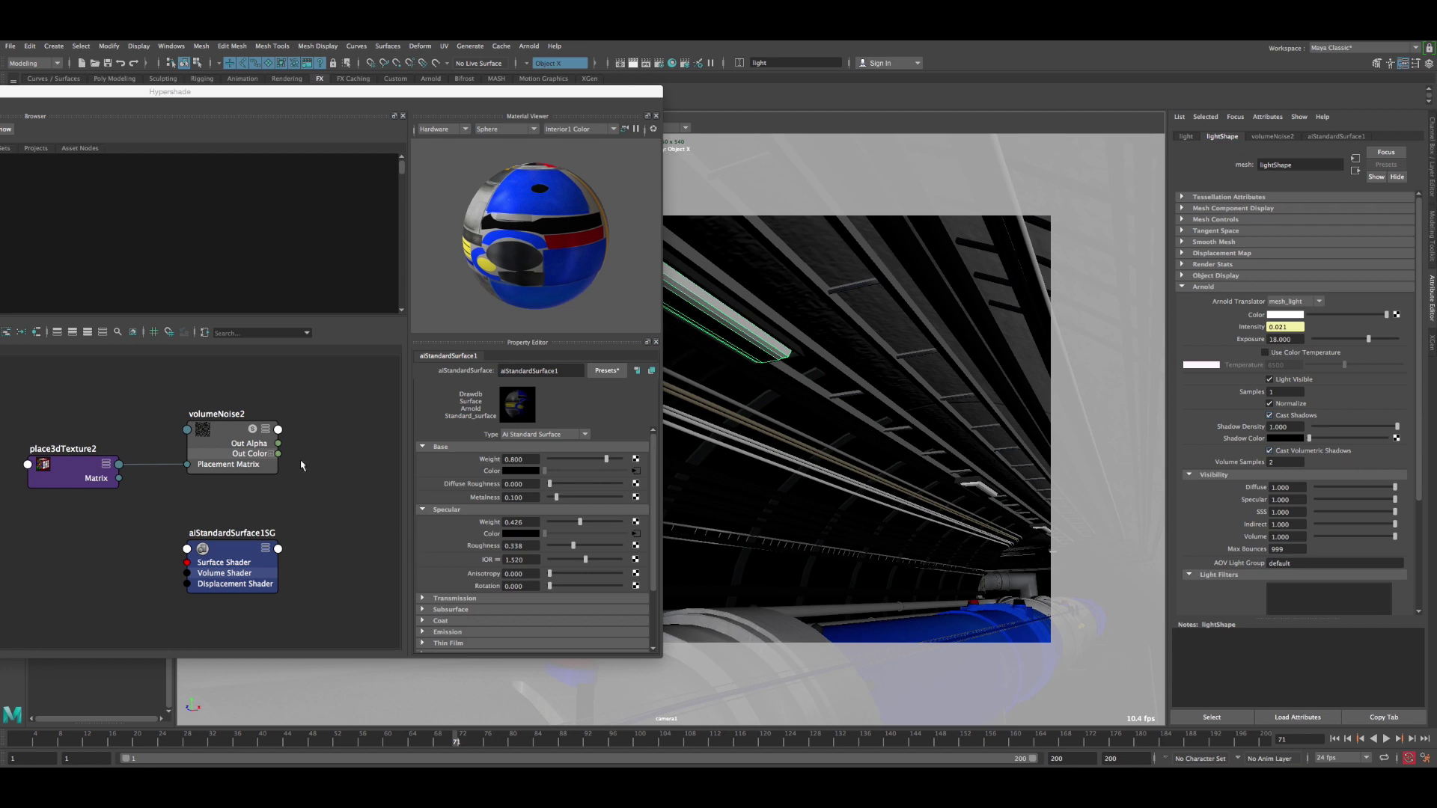
left_click(231, 443)
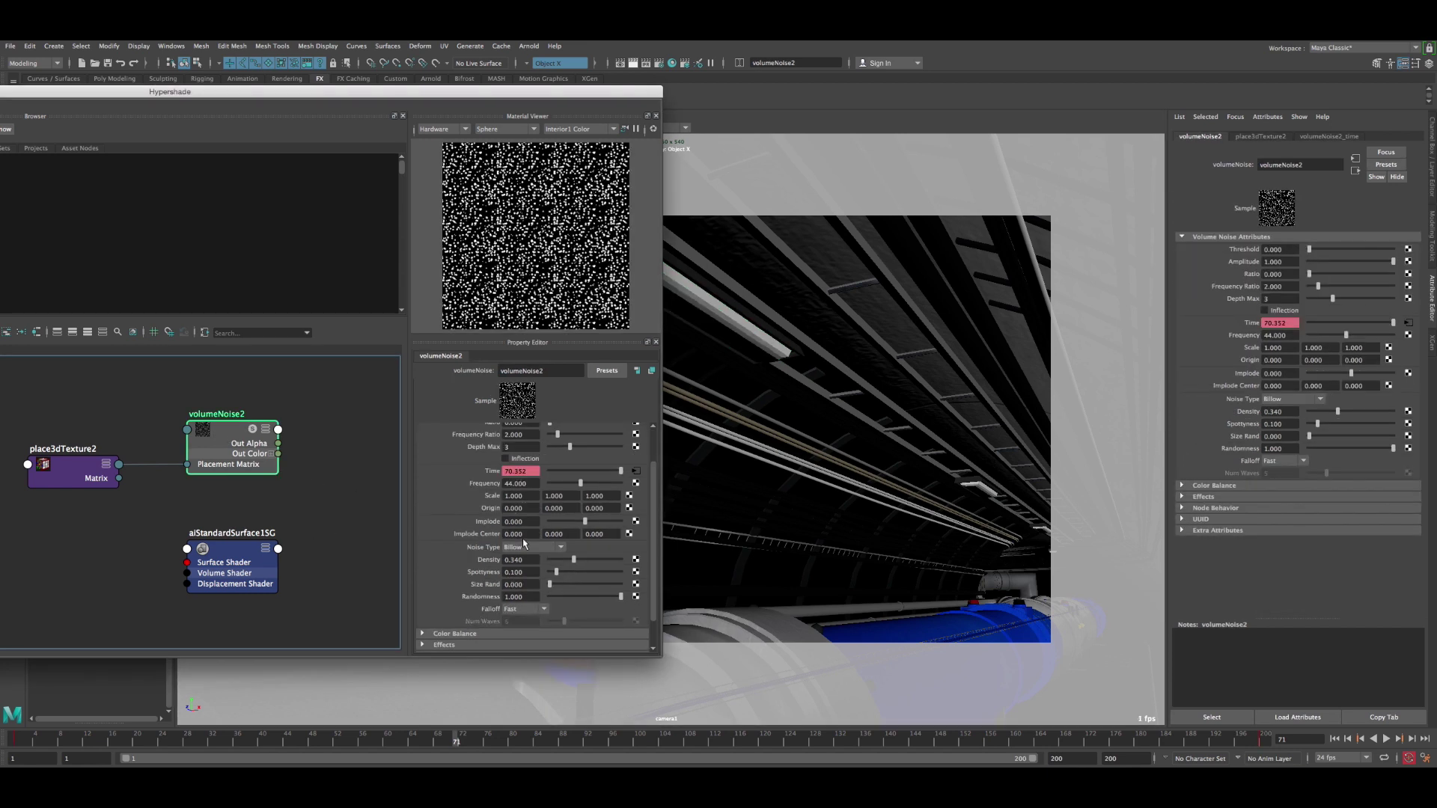
- Advance the timeline to frame 80 and drag the full Hypershade window on screen
left_click(724, 310)
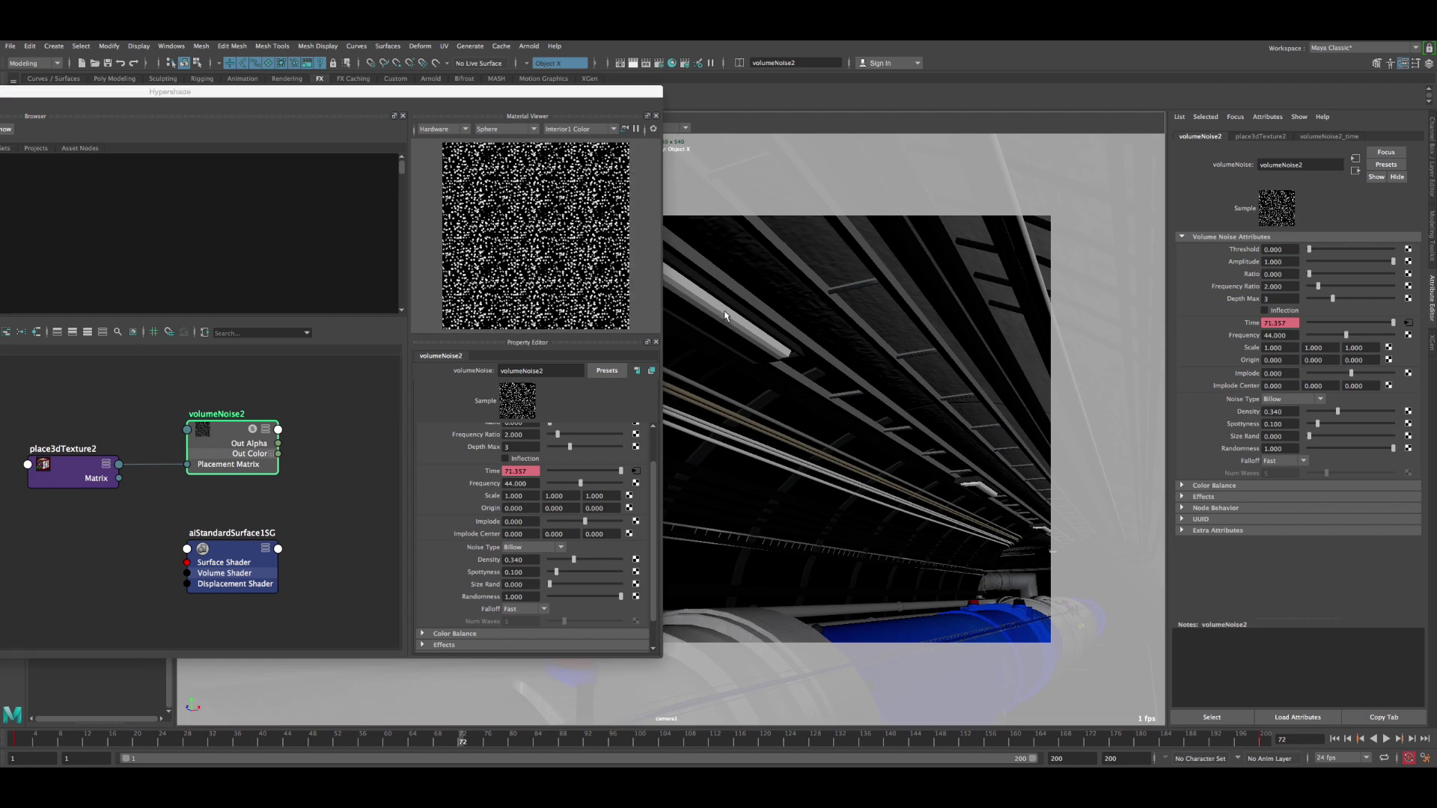
left_click_drag(462, 741, 513, 743)
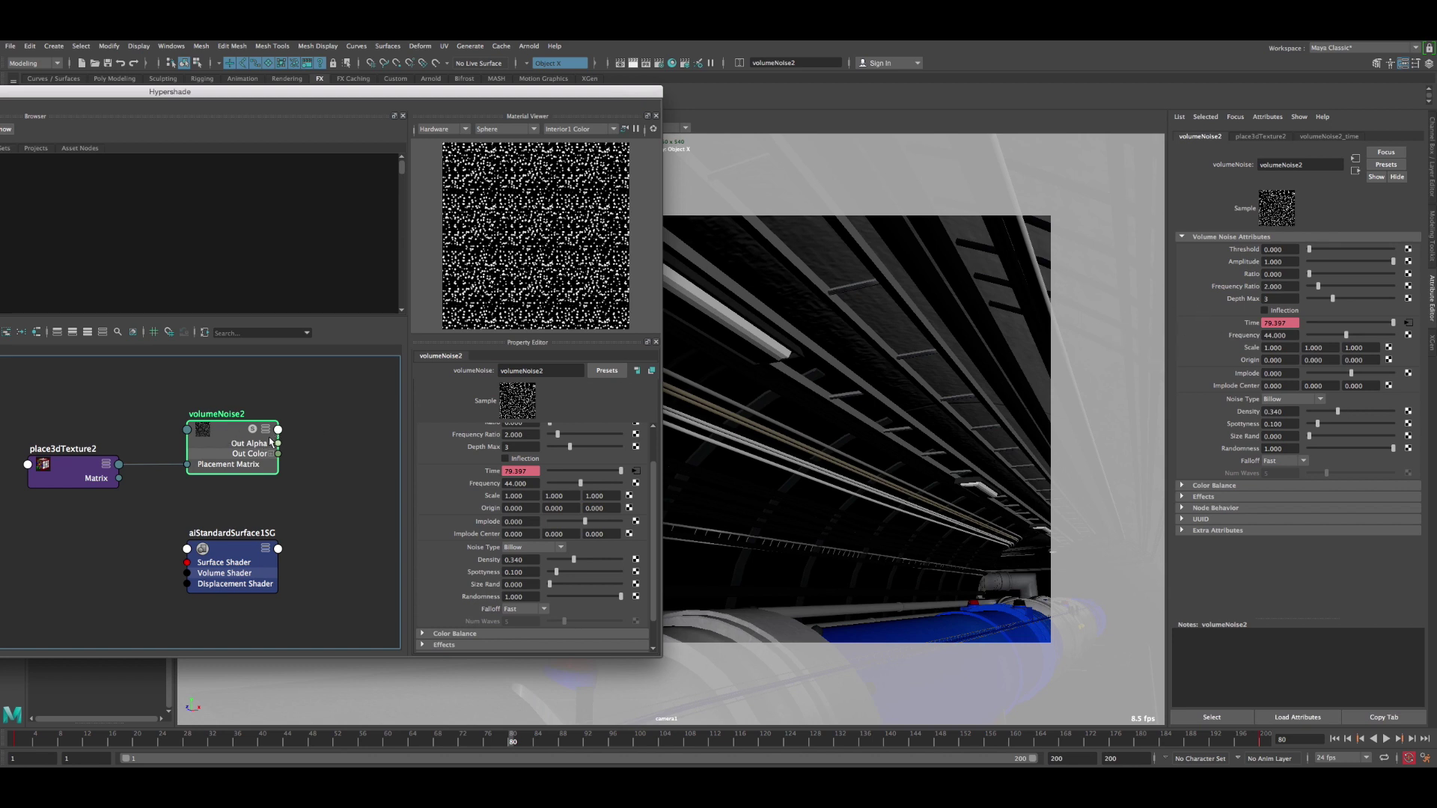
scroll(516, 486, "up", 3)
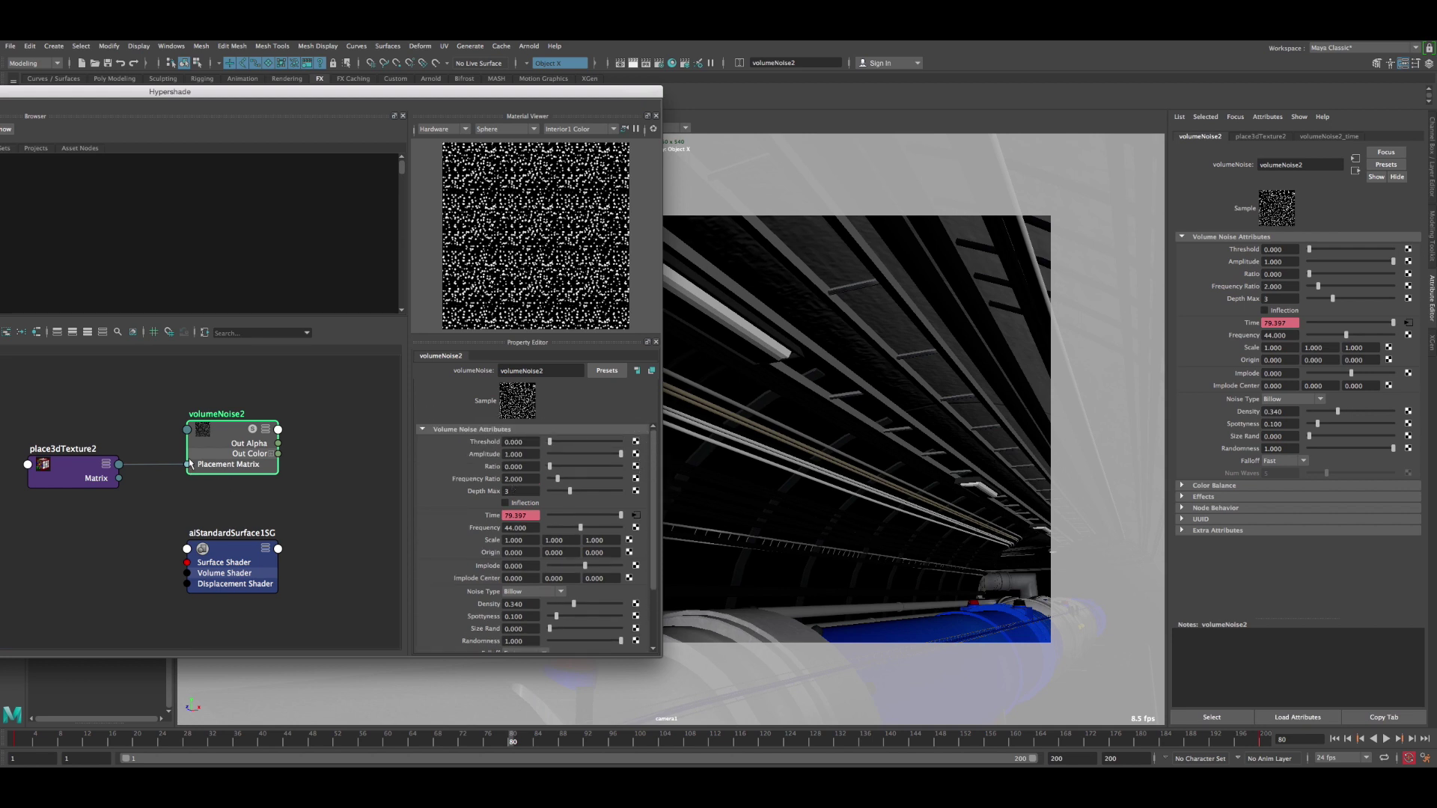
left_click_drag(228, 100, 548, 115)
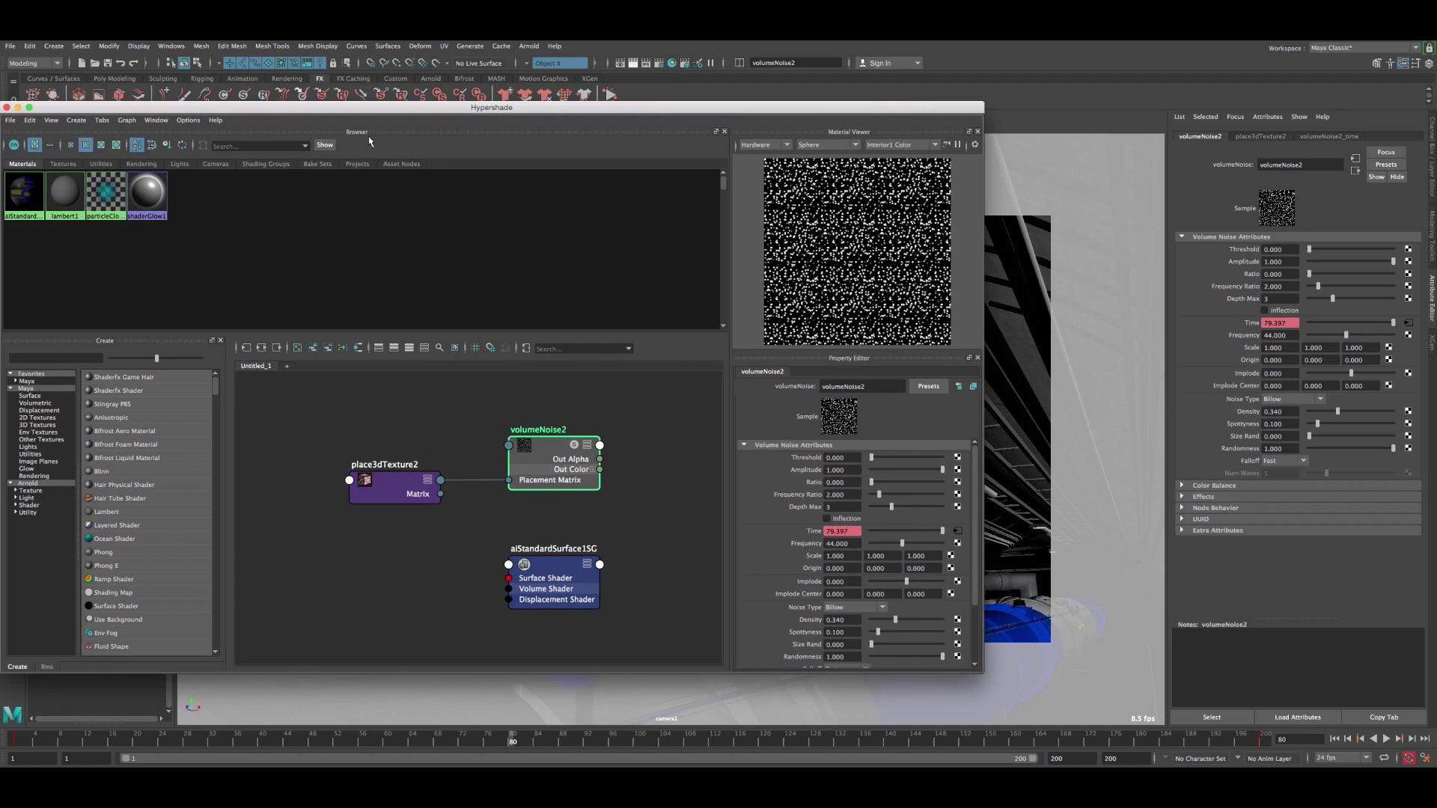
- Browse the 3D Textures and 2D Textures node lists in the Hypershade Create panel
left_click(36, 424)
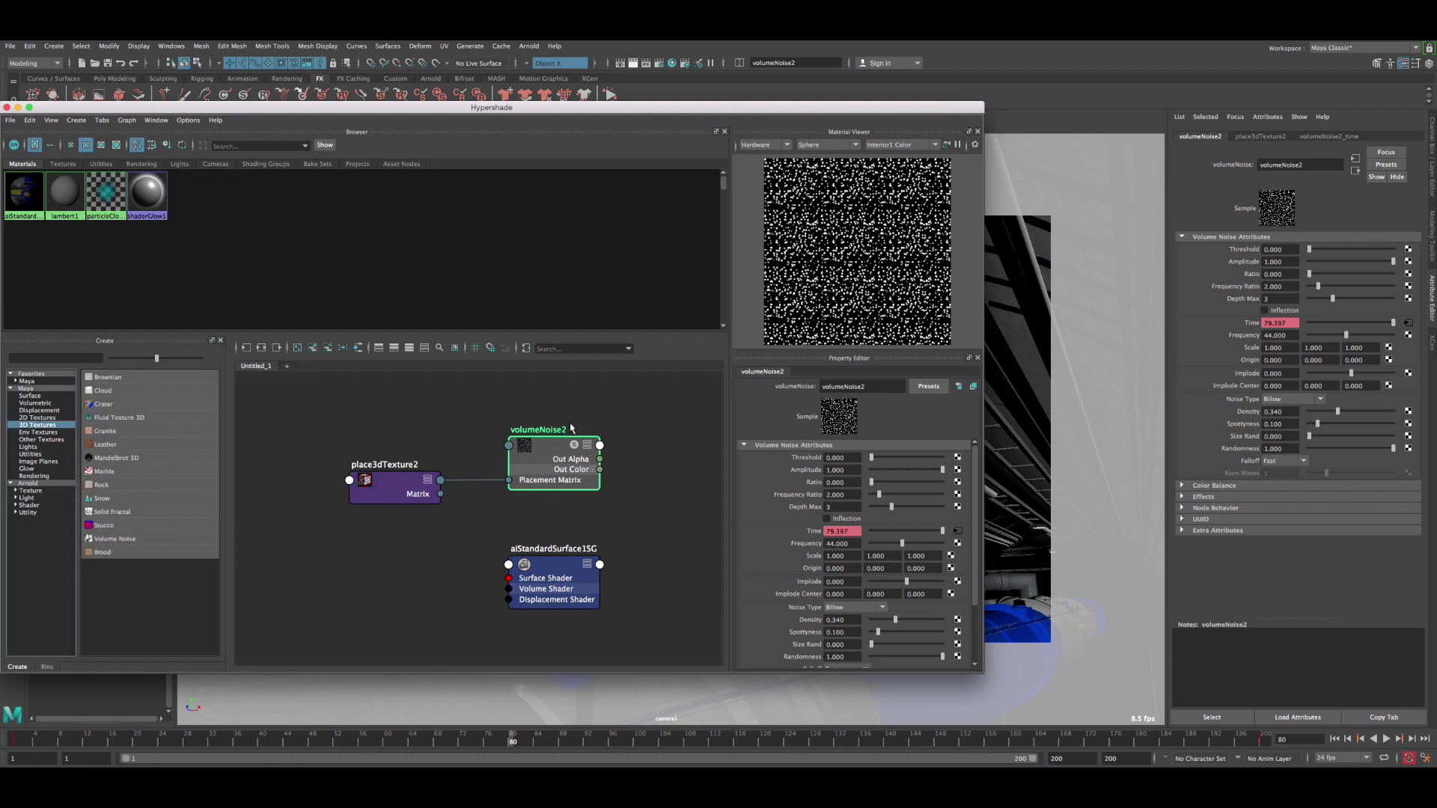
left_click_drag(708, 106, 553, 107)
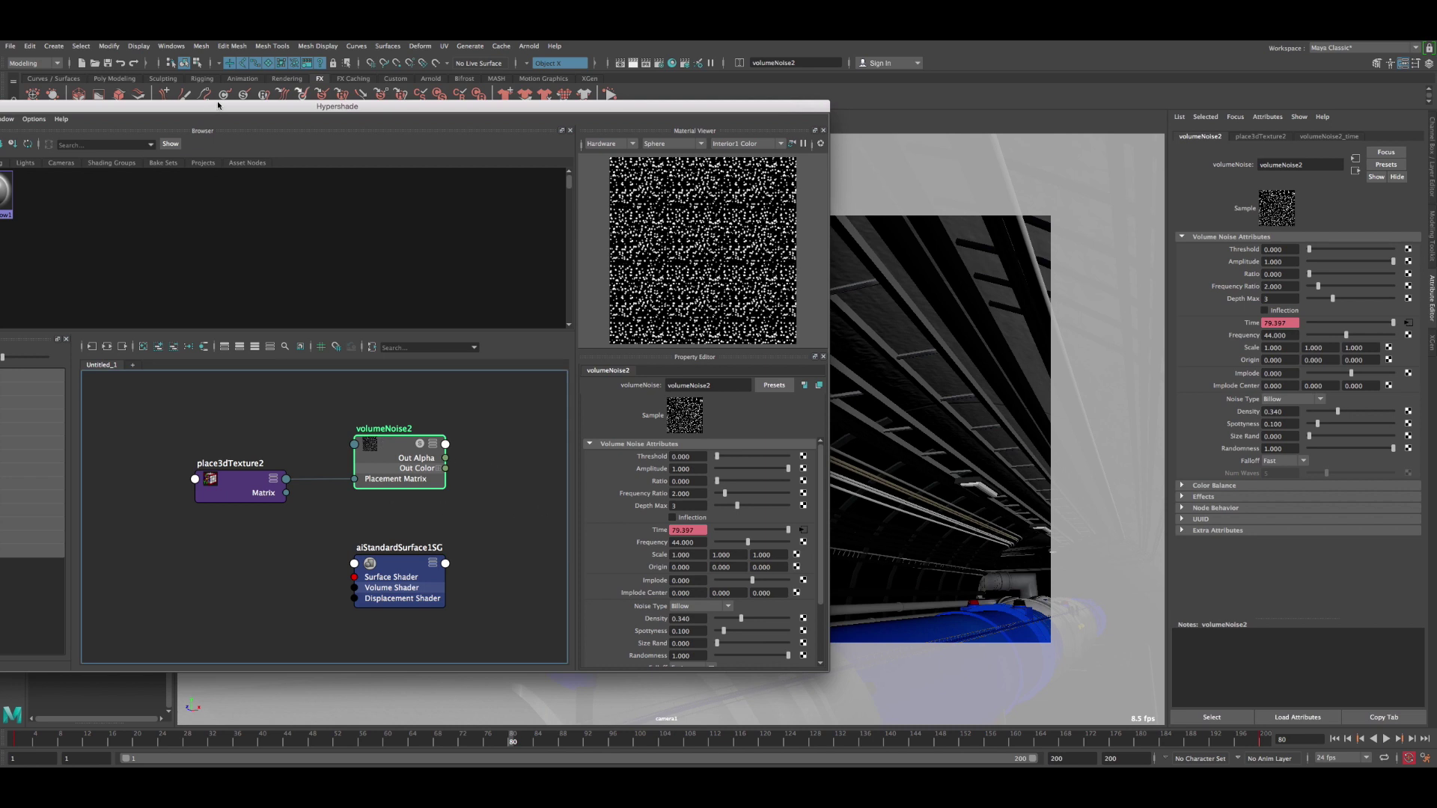
left_click_drag(217, 105, 526, 106)
left_click(208, 424)
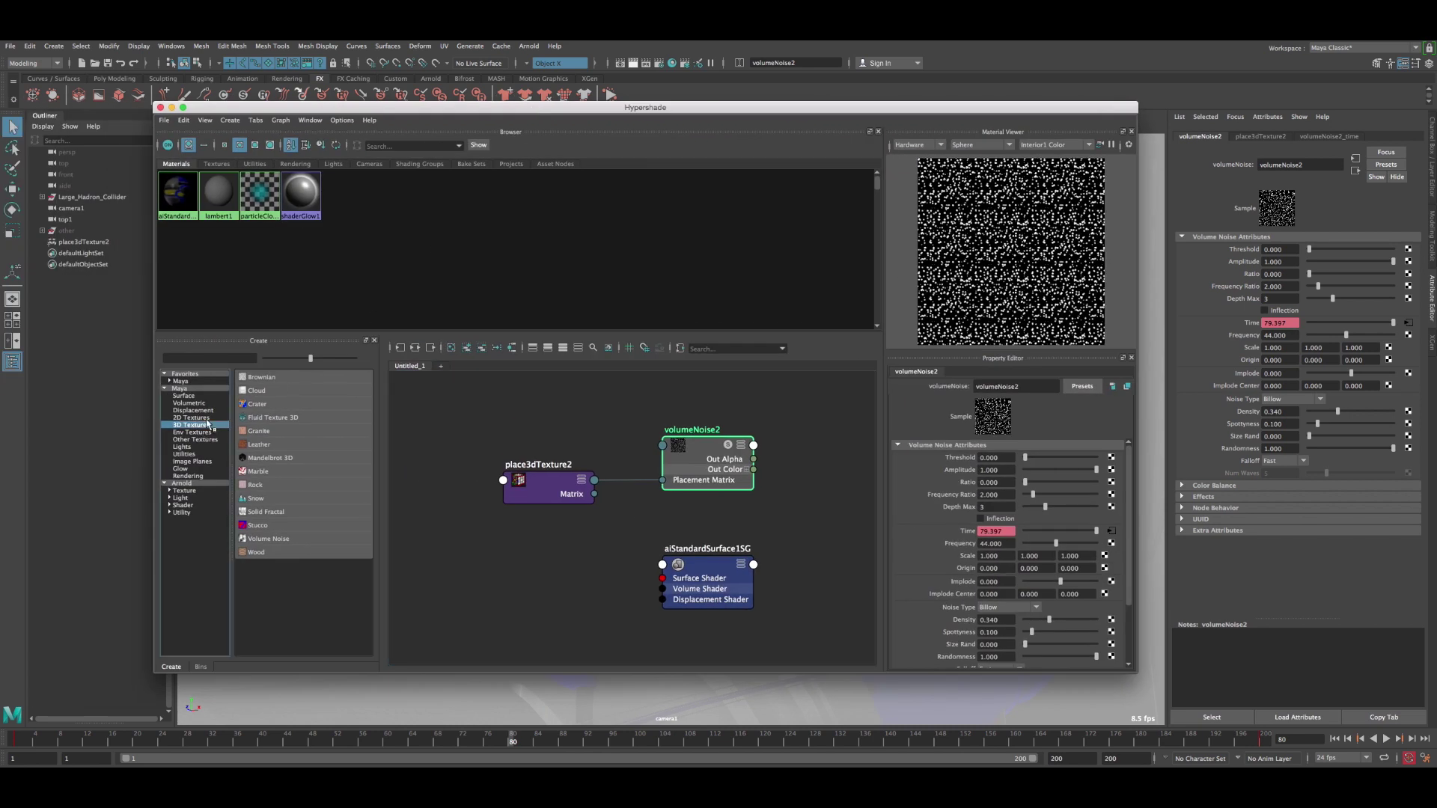
left_click(207, 418)
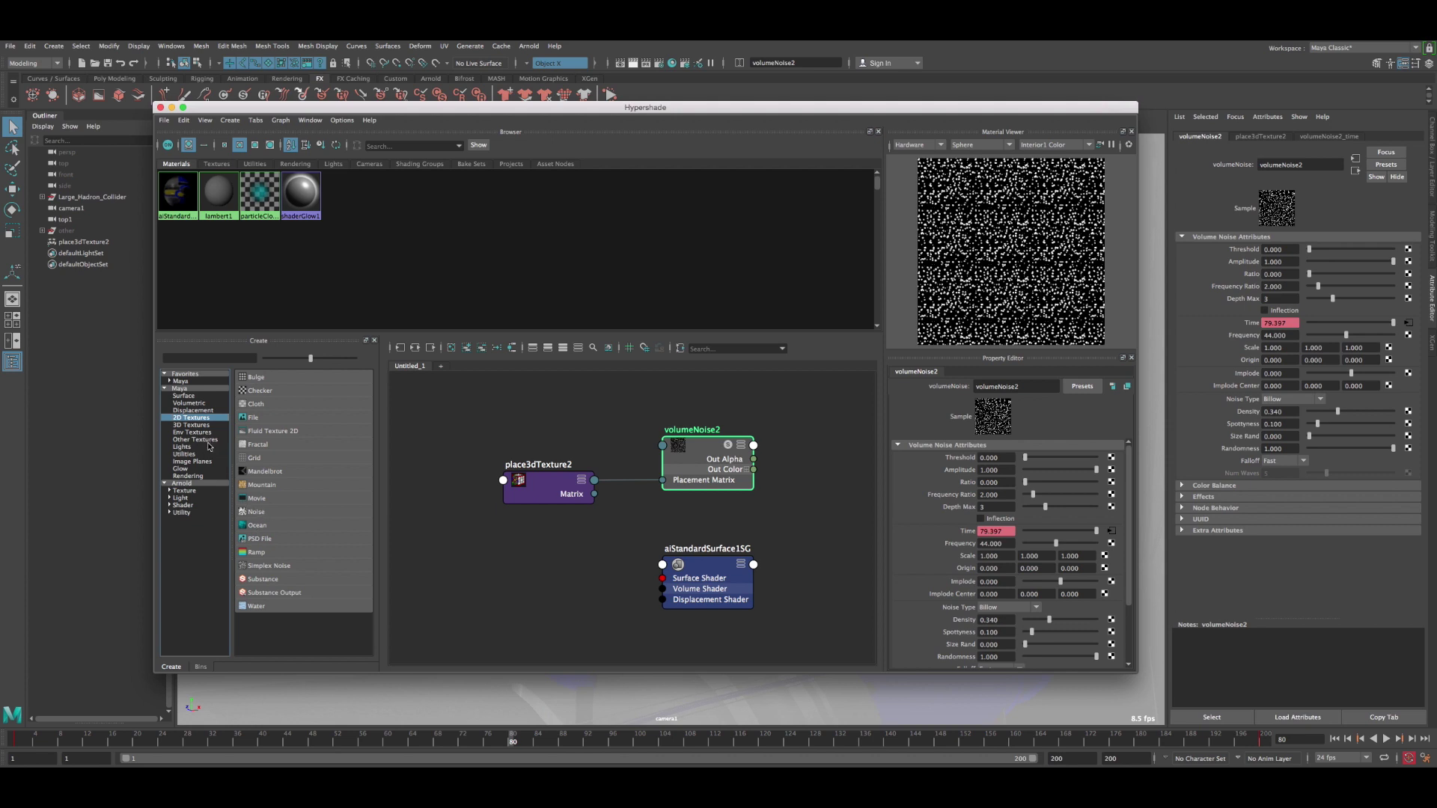
left_click(205, 426)
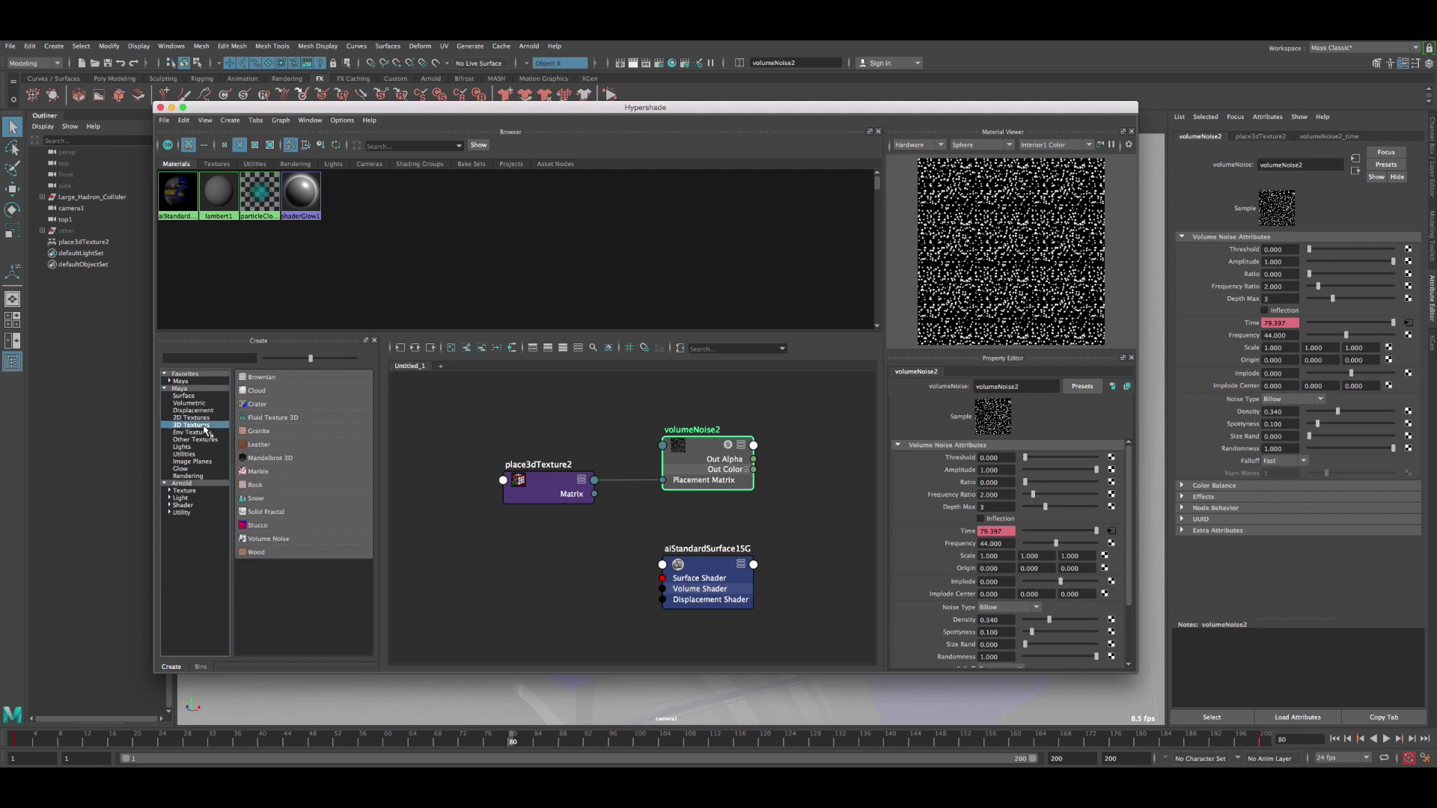
- Slide the Hypershade aside to uncover the tunnel and select a ceiling light
left_click_drag(703, 107, 487, 107)
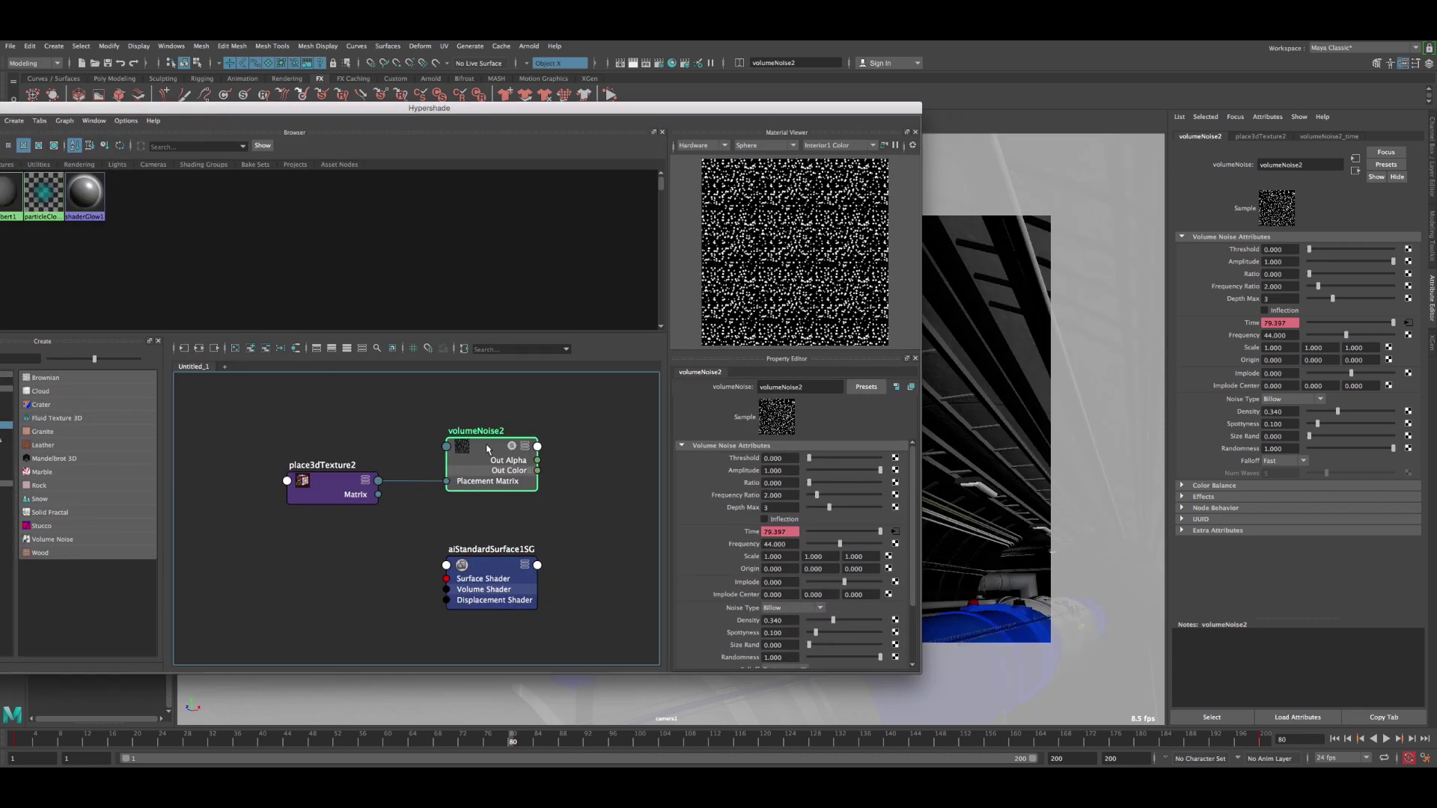
left_click_drag(724, 122, 606, 122)
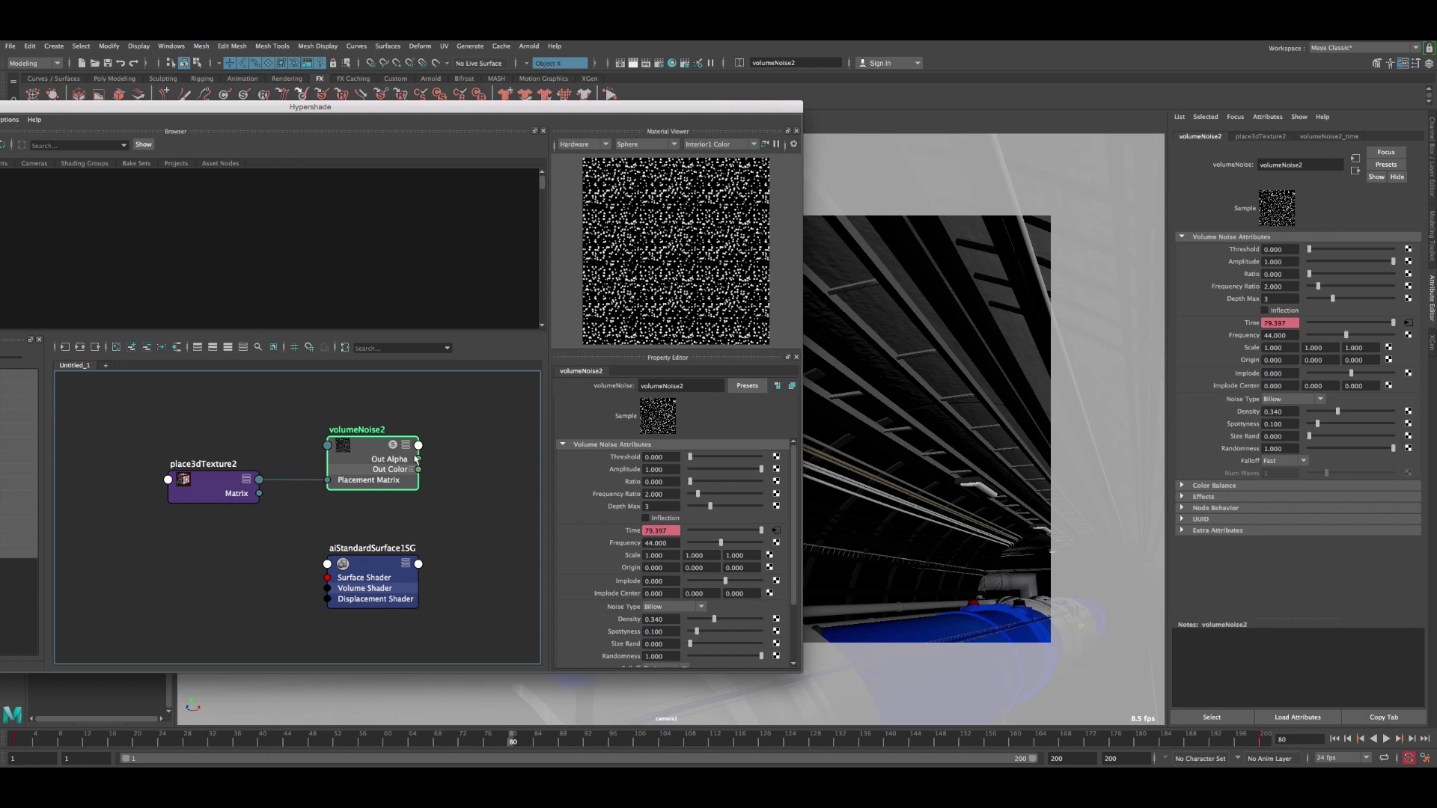
left_click_drag(762, 107, 682, 104)
left_click(759, 333)
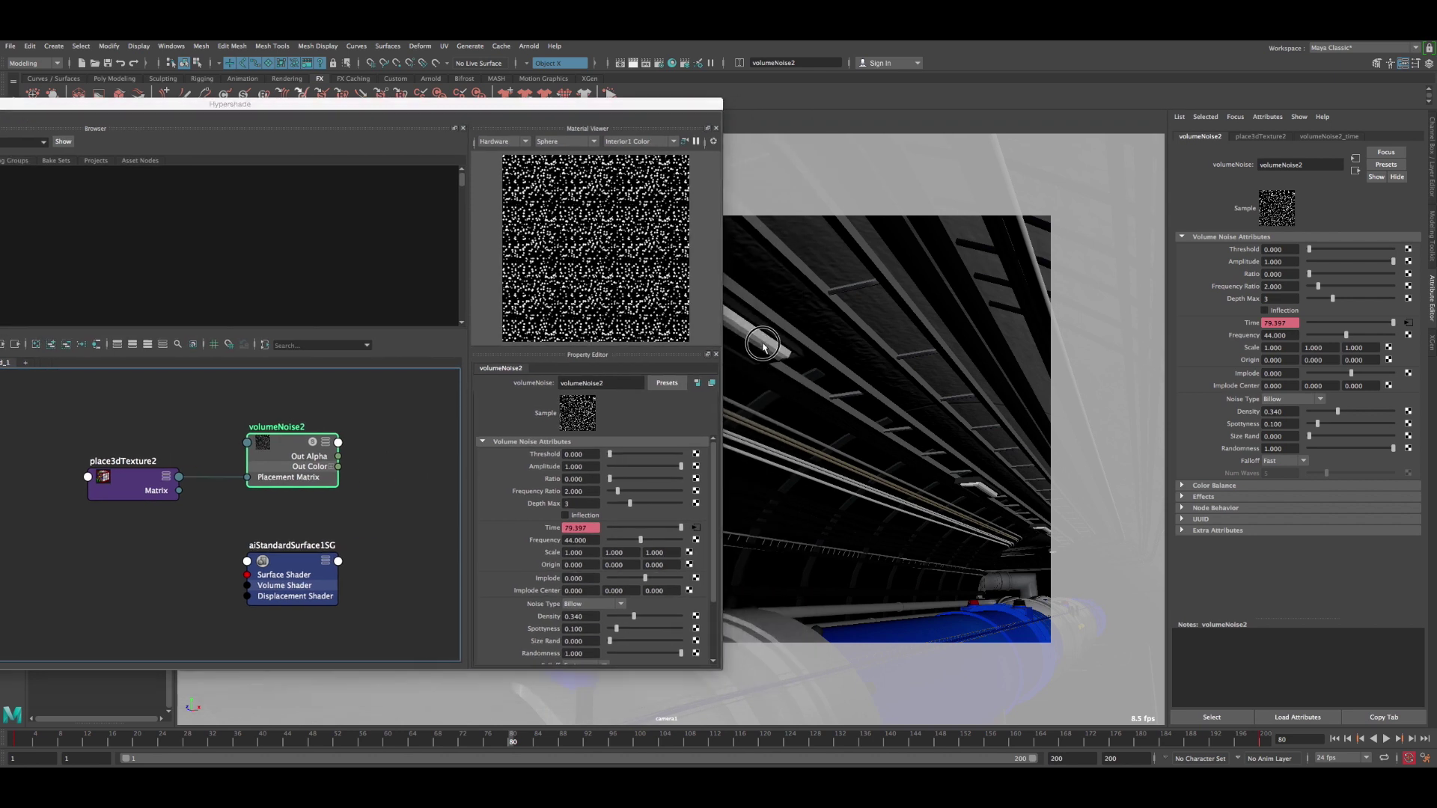